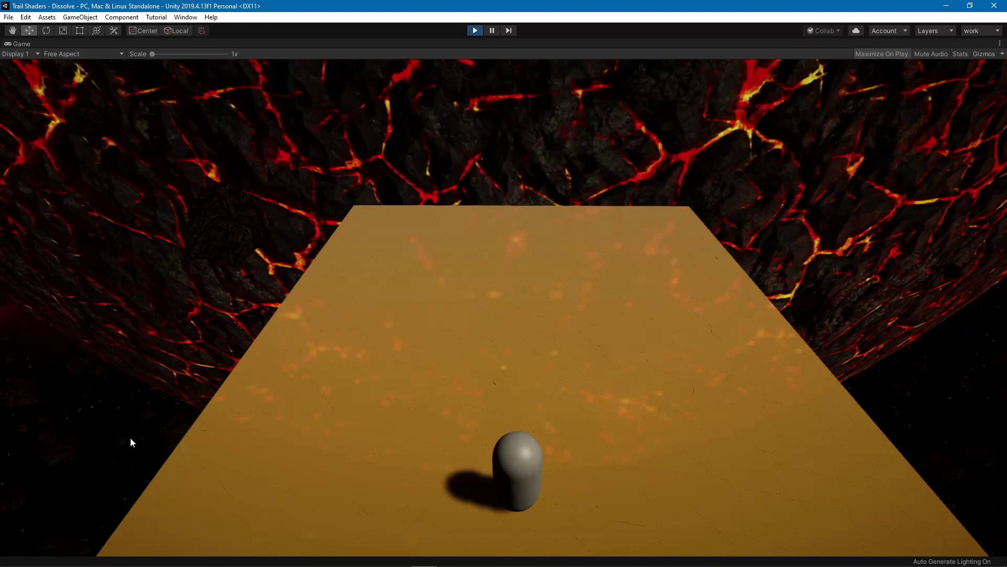
Step: Run the capsule back and forth across the platform to test the fracturing trail effect, and stop the game
key(d)
key(w)
key(a)
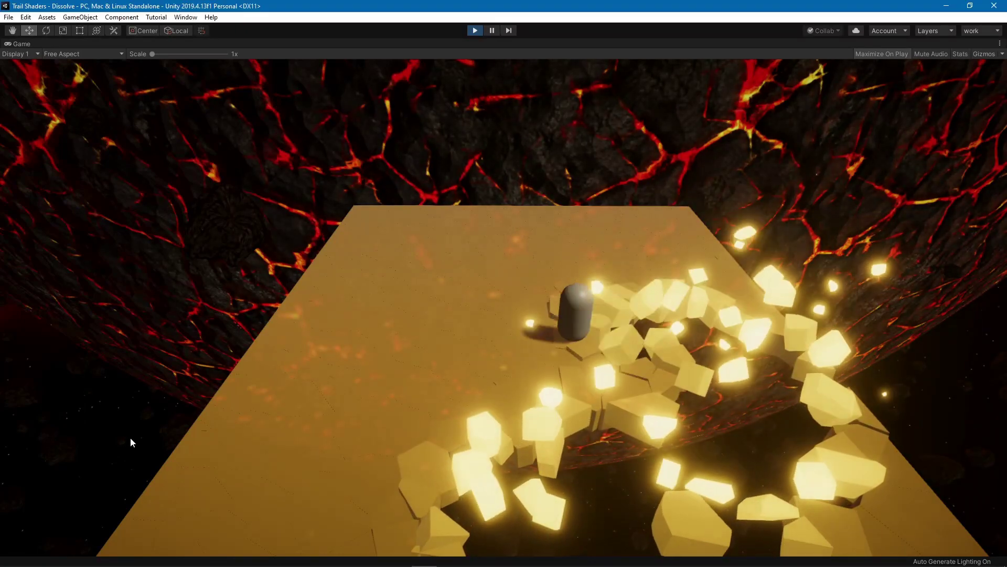
key(w)
key(d)
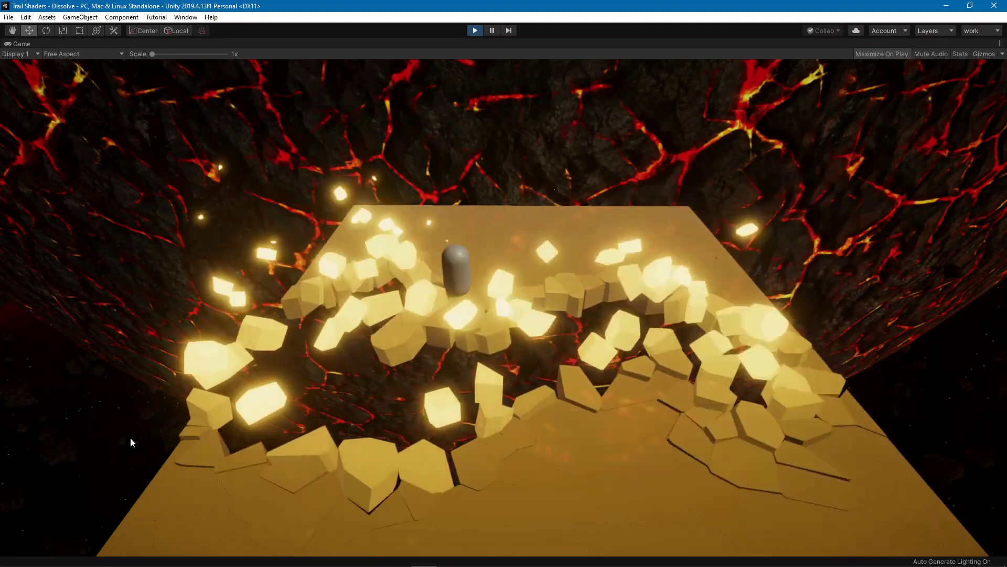
key(w)
key(a)
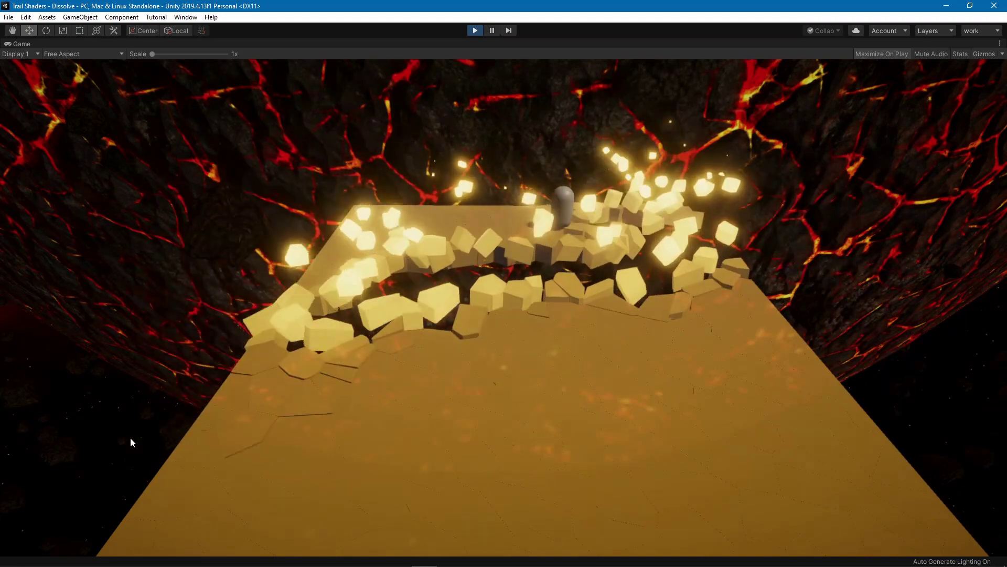
key(s)
key(s)
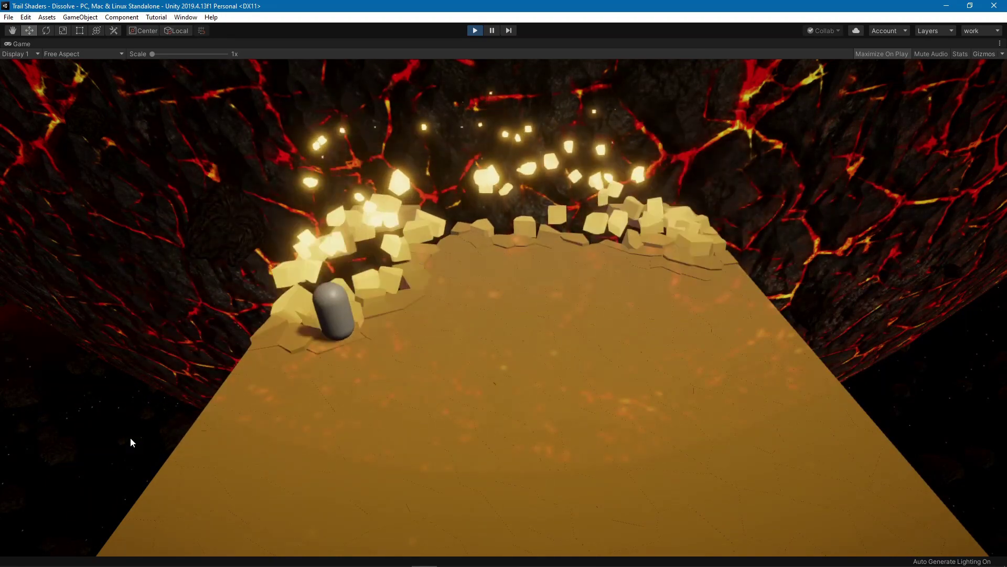
key(d)
key(w)
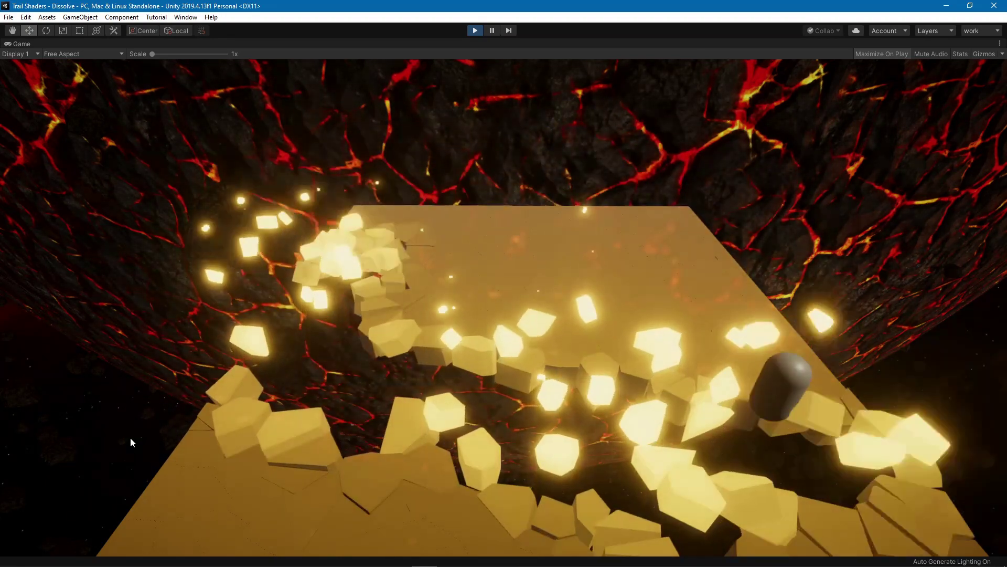
key(a)
key(w)
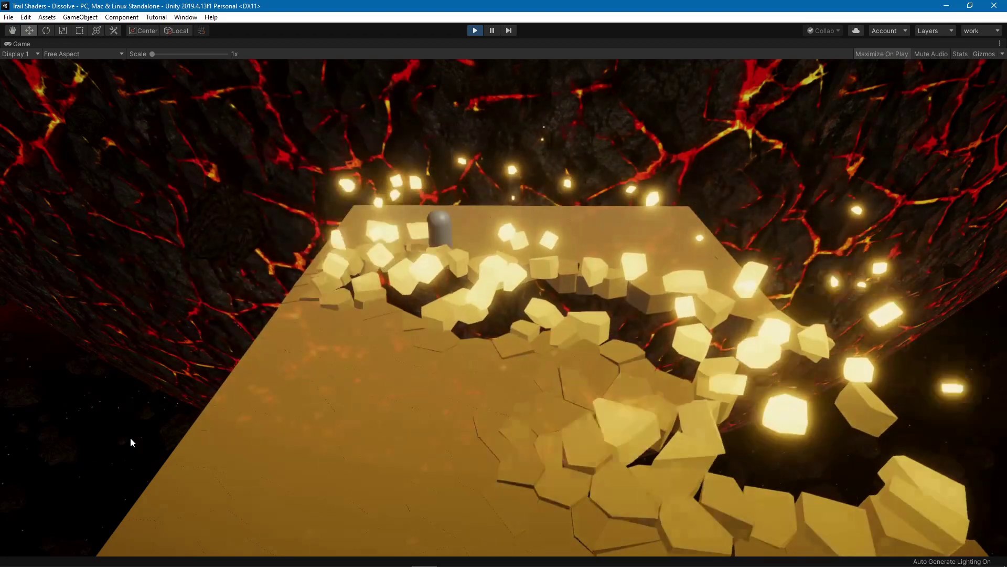
key(d)
key(s)
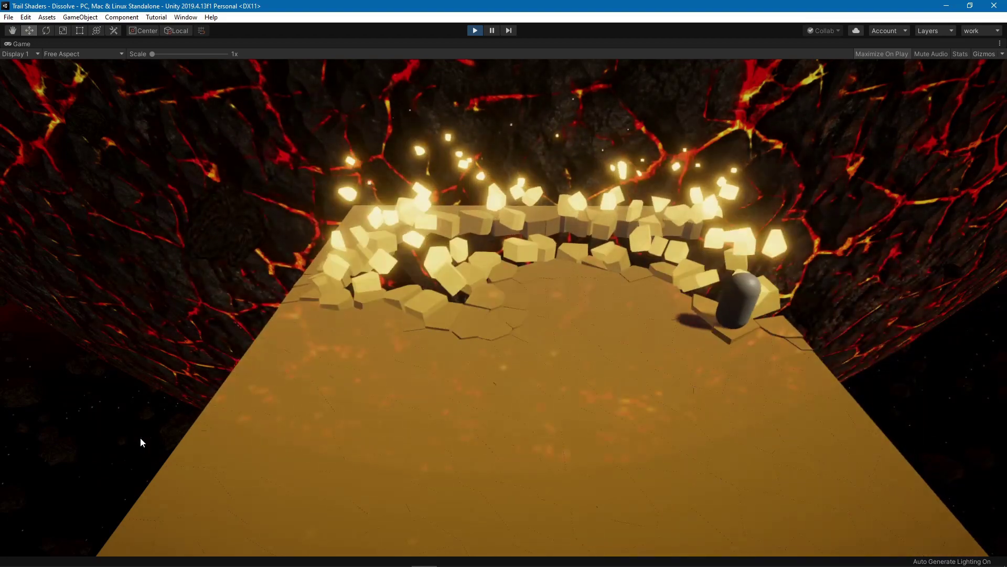
key(a)
key(w)
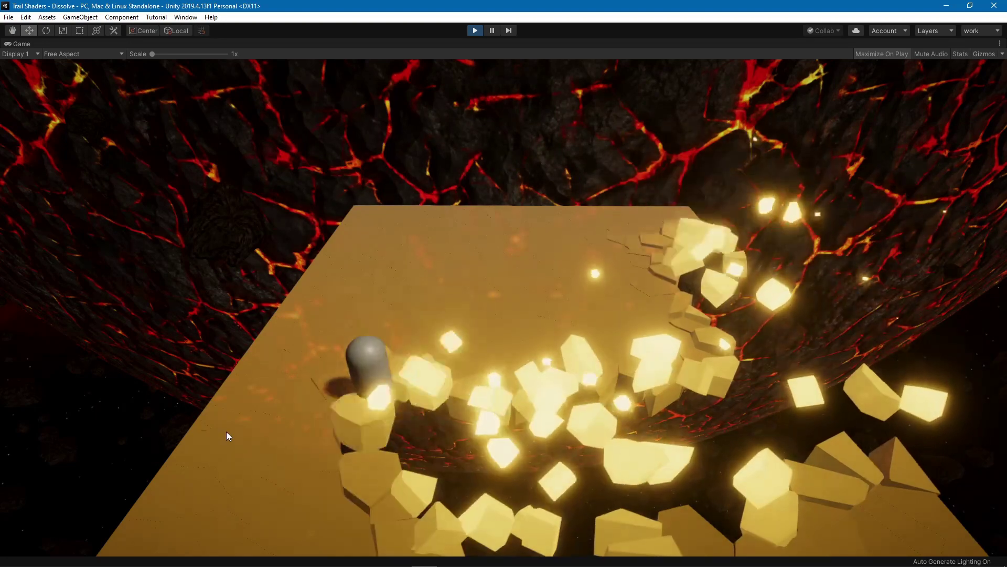
key(d)
key(a)
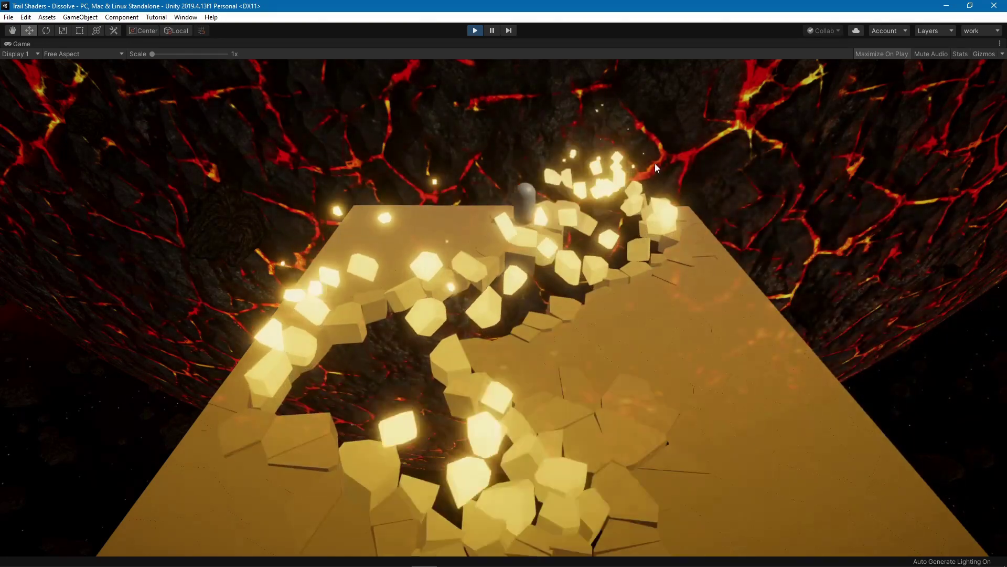
key(s)
key(d)
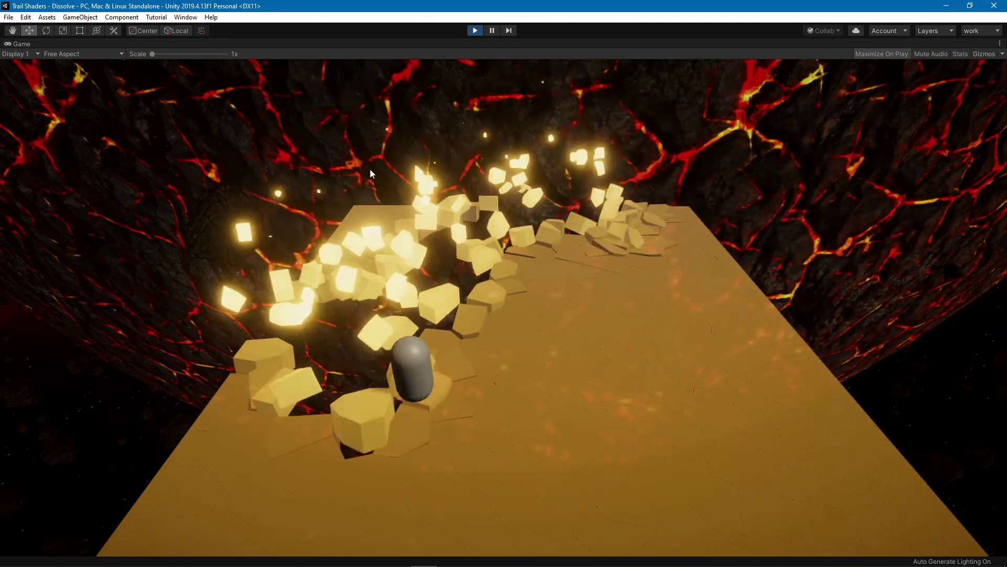
key(w)
key(s)
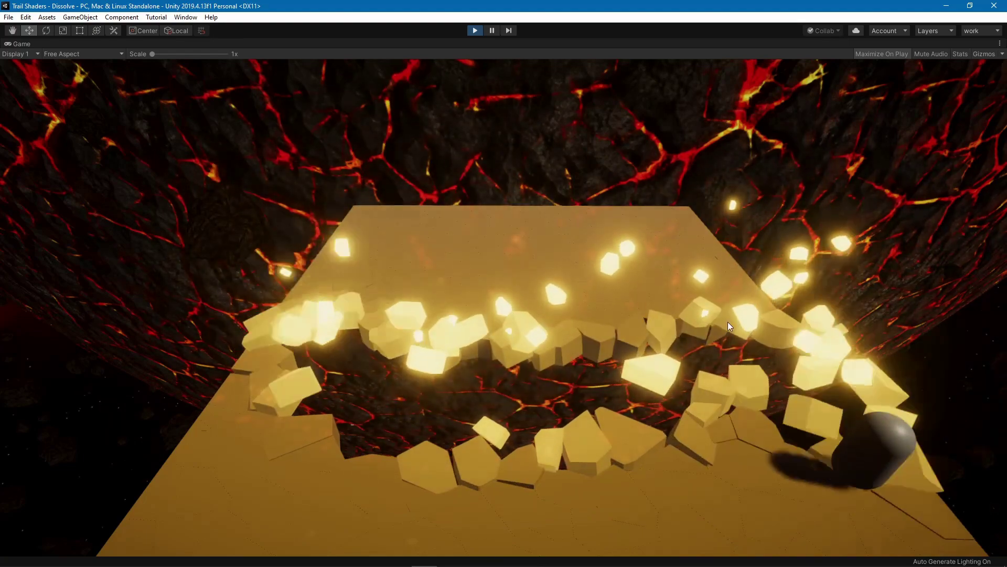
key(a)
key(w)
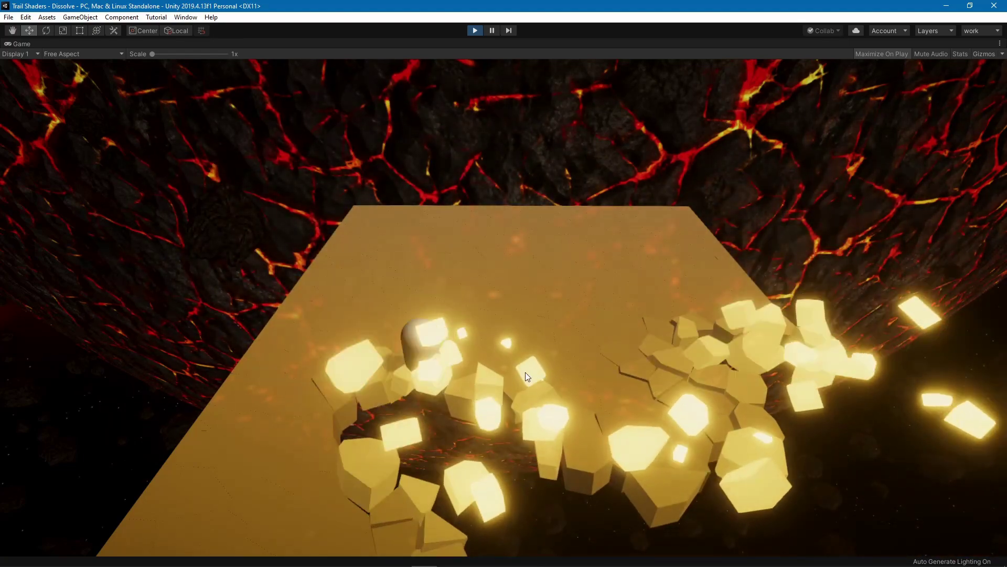
key(d)
key(a)
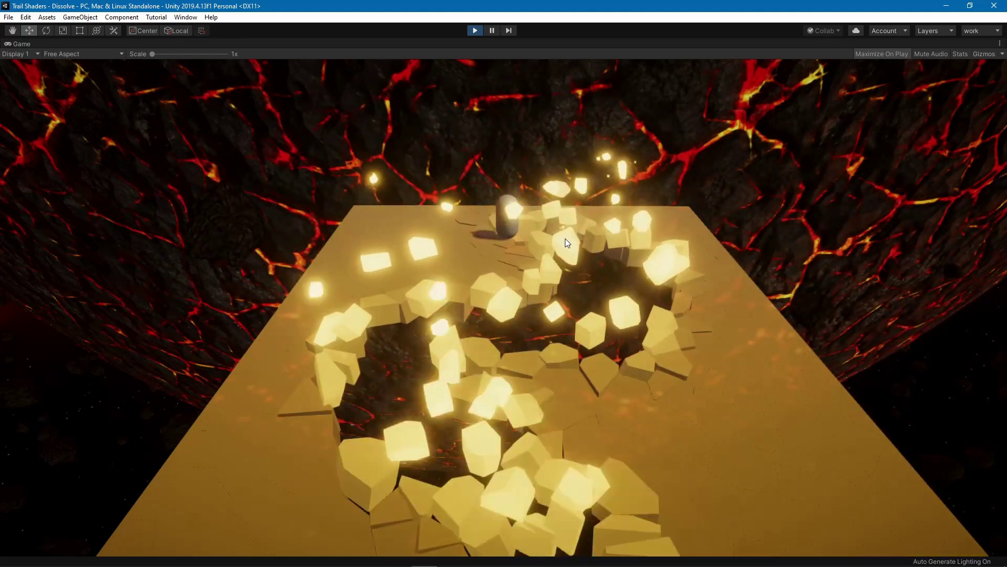
key(s)
key(d)
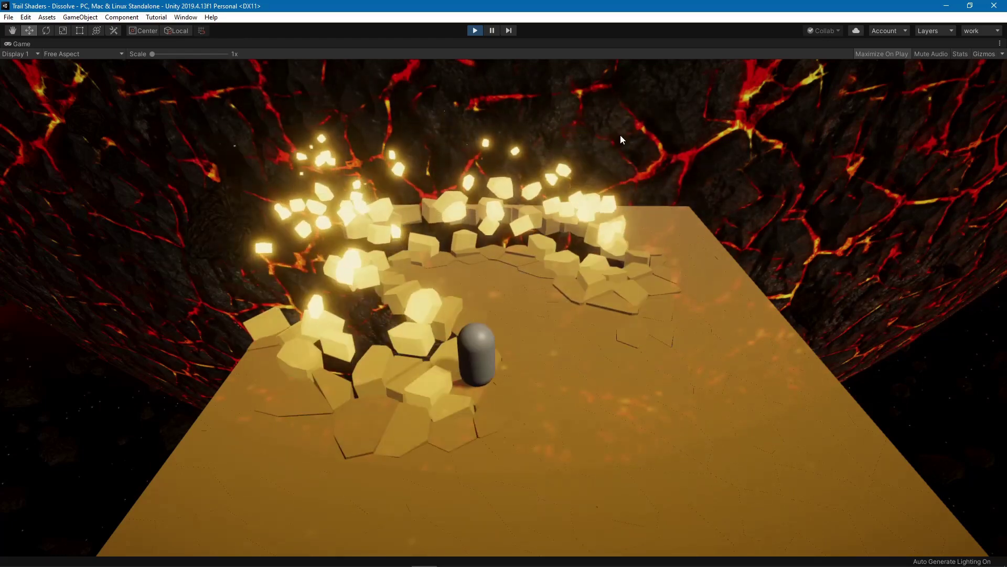
key(w)
key(a)
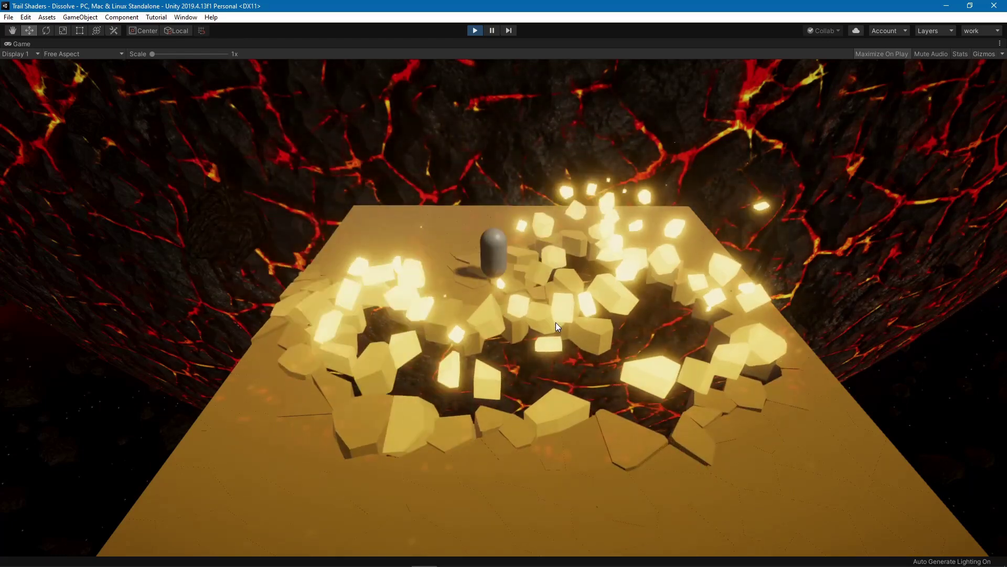
key(w)
key(d)
key(s)
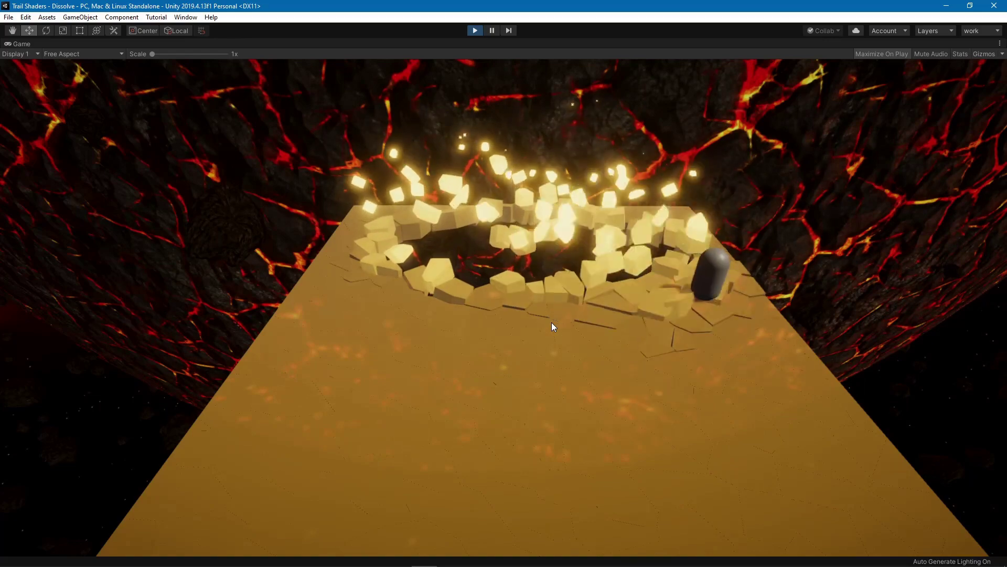
key(a)
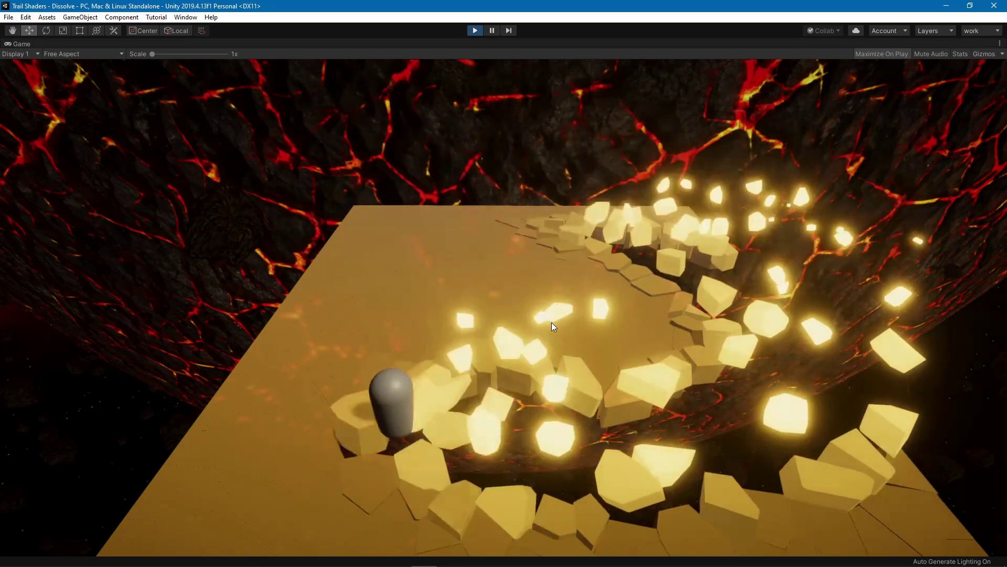
key(w)
key(d)
key(a)
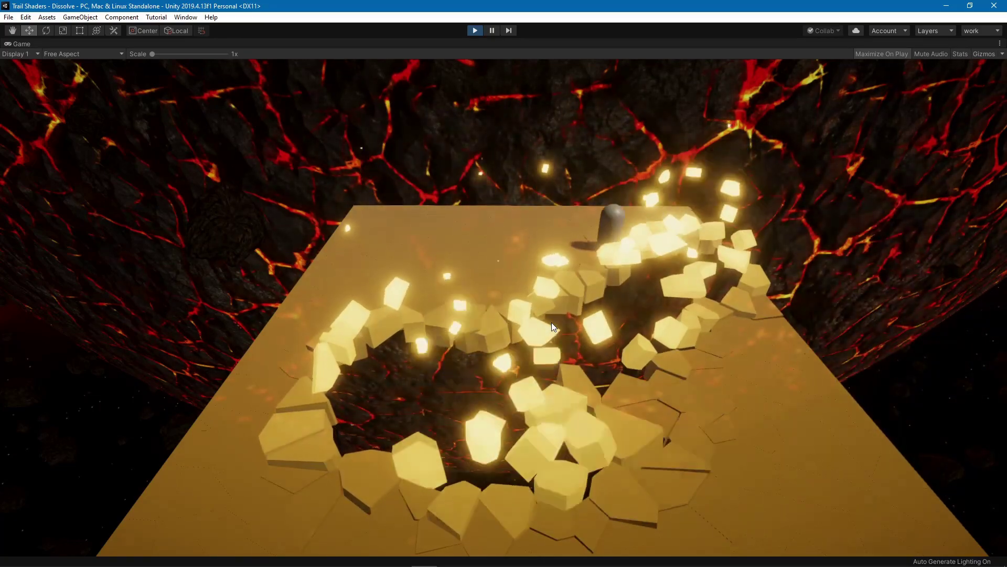
key(s)
key(d)
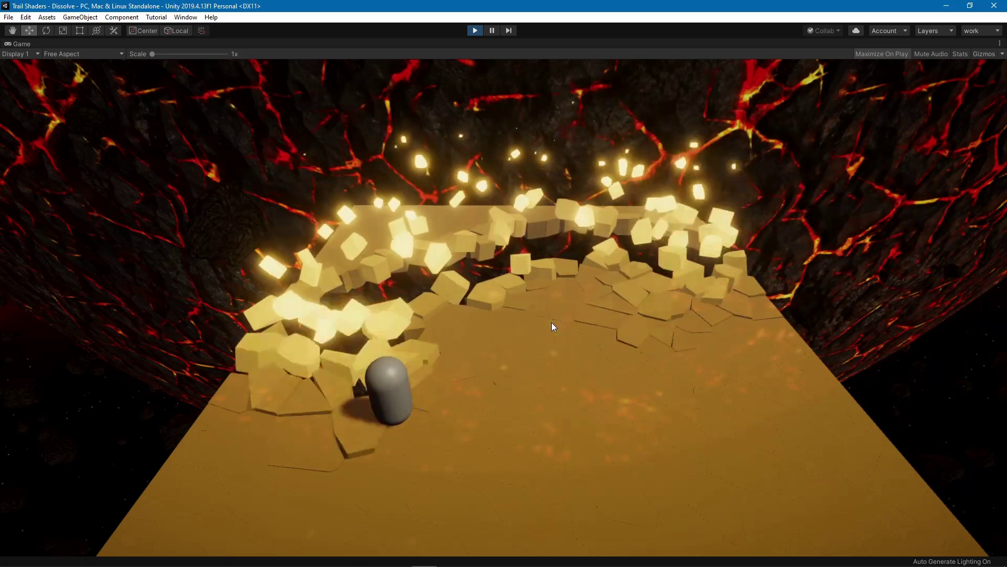
key(w)
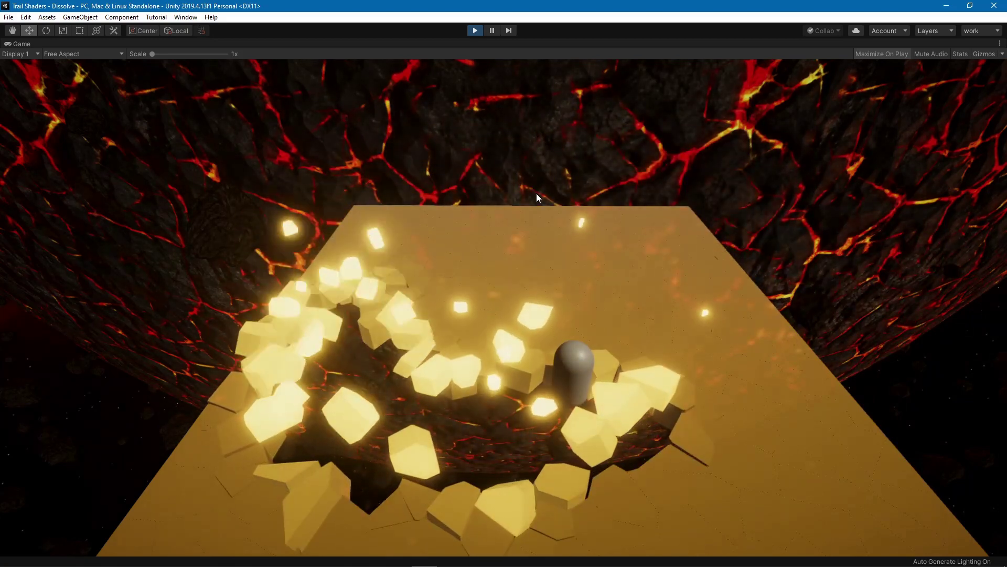
click(475, 30)
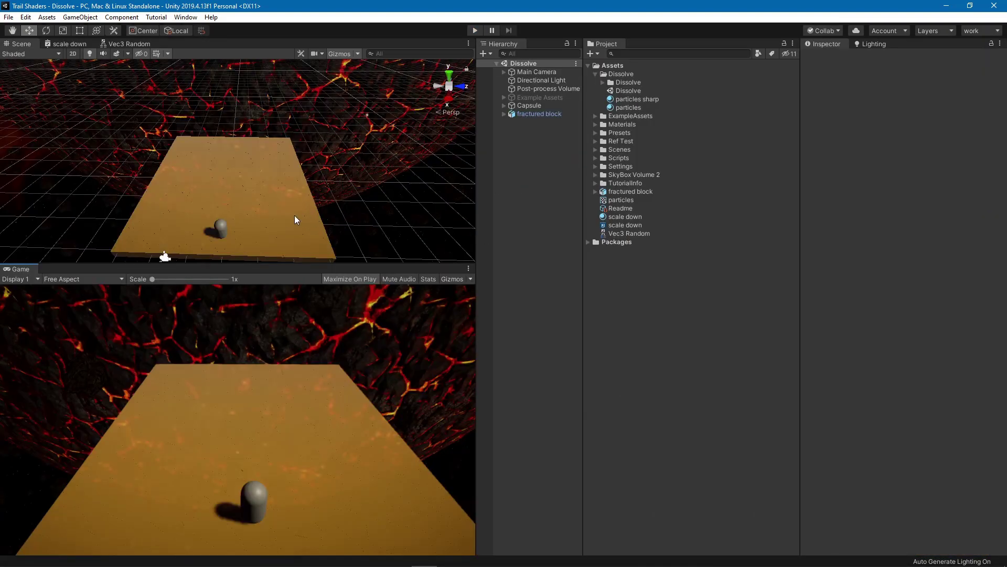
Step: Select the Main Camera, expand its children and inspect the layers in its Culling Mask
scroll(294, 216, up, 4)
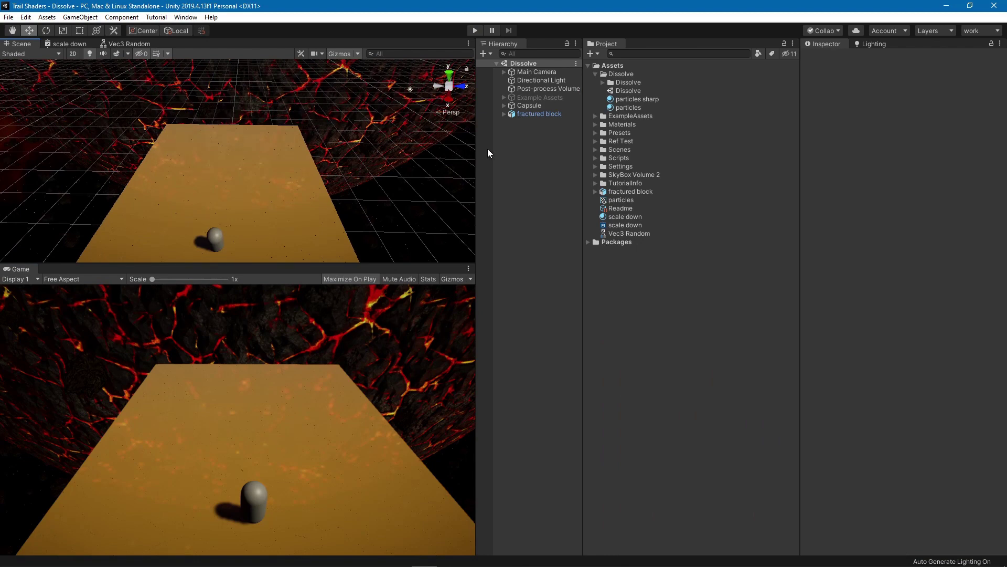
alt+drag(339, 164, 299, 158)
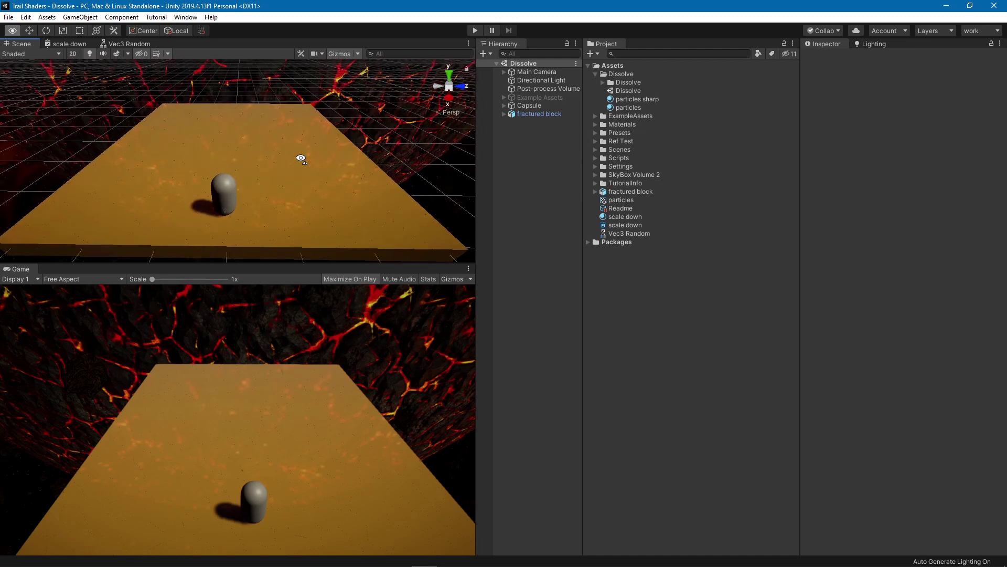
click(532, 72)
click(504, 72)
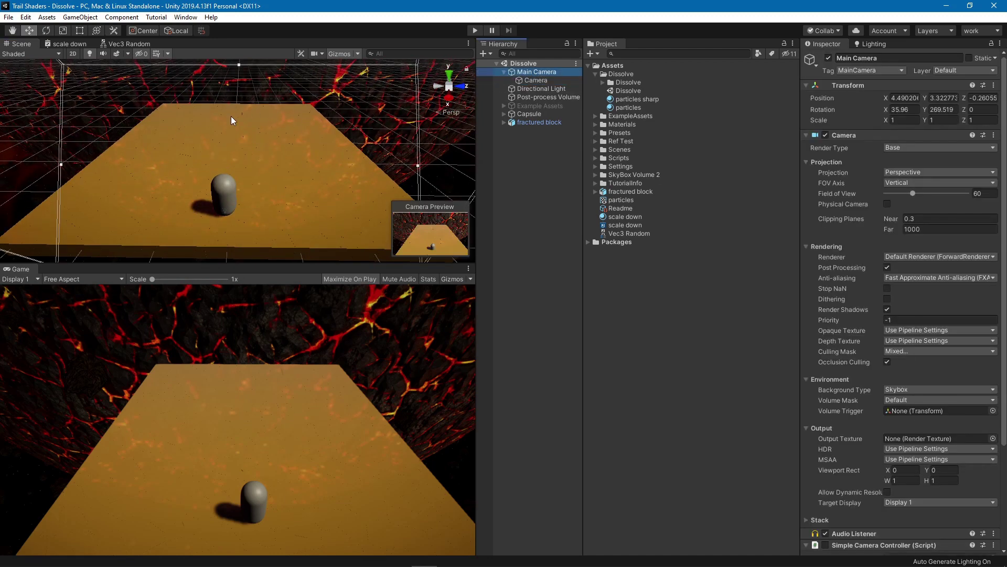
scroll(853, 310, down, 3)
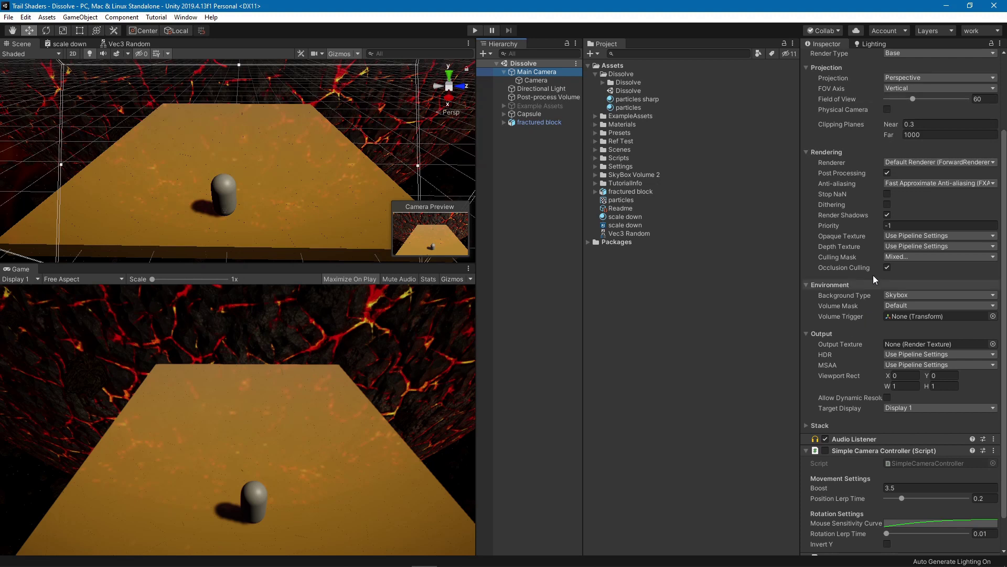
click(909, 257)
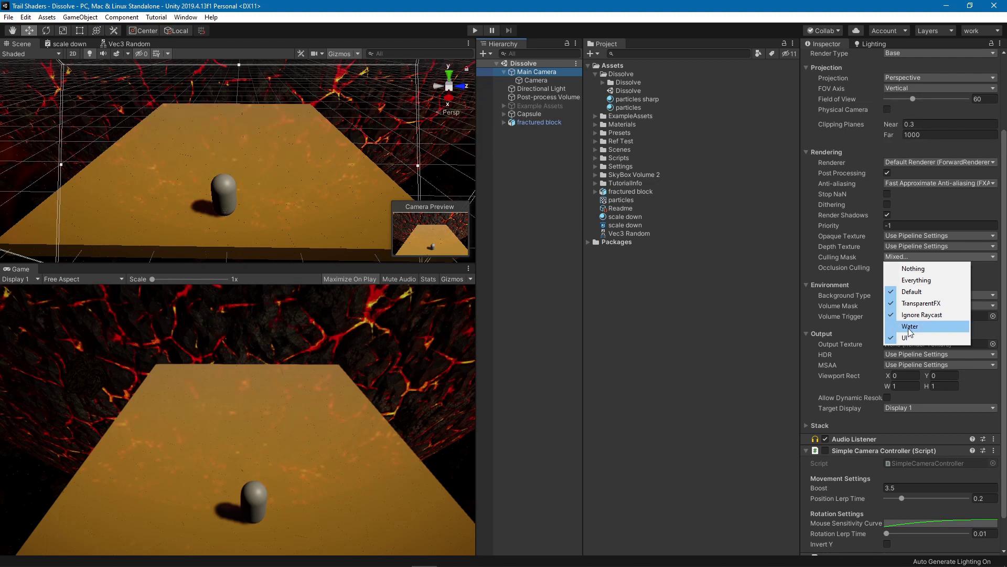
click(775, 323)
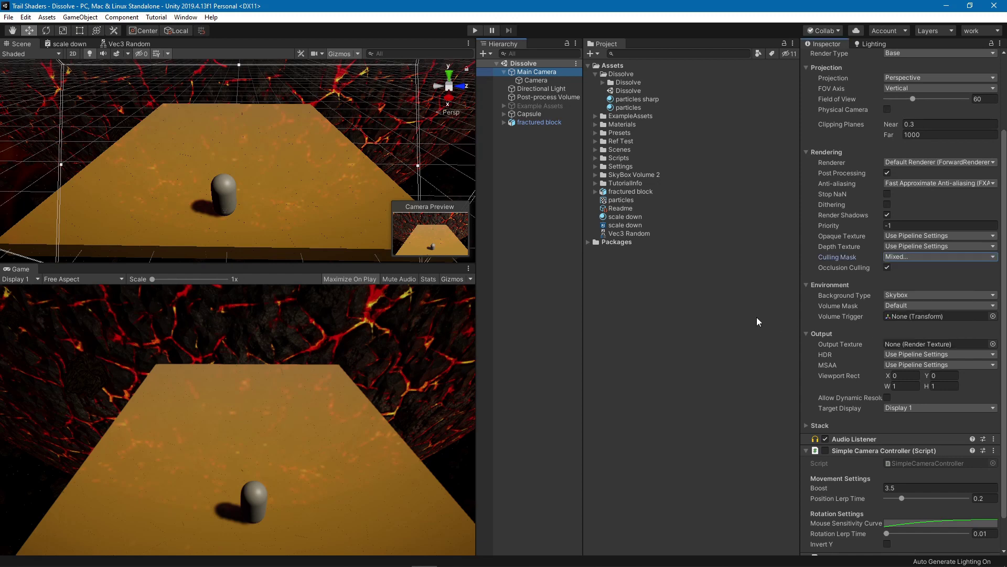
Step: Inspect the child Camera's Culling Mask layers and locate the render texture assigned as its Output Texture
click(539, 80)
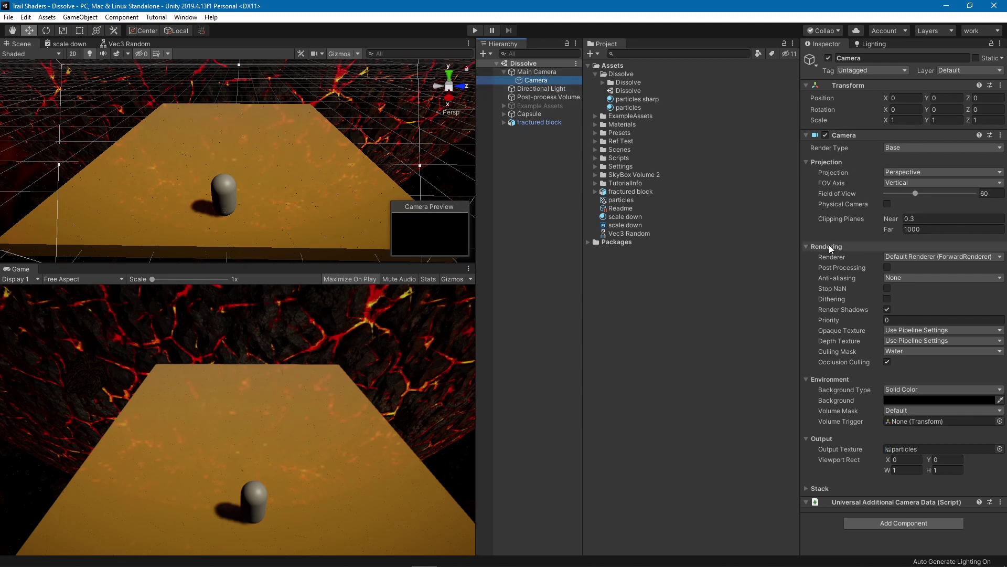
click(901, 348)
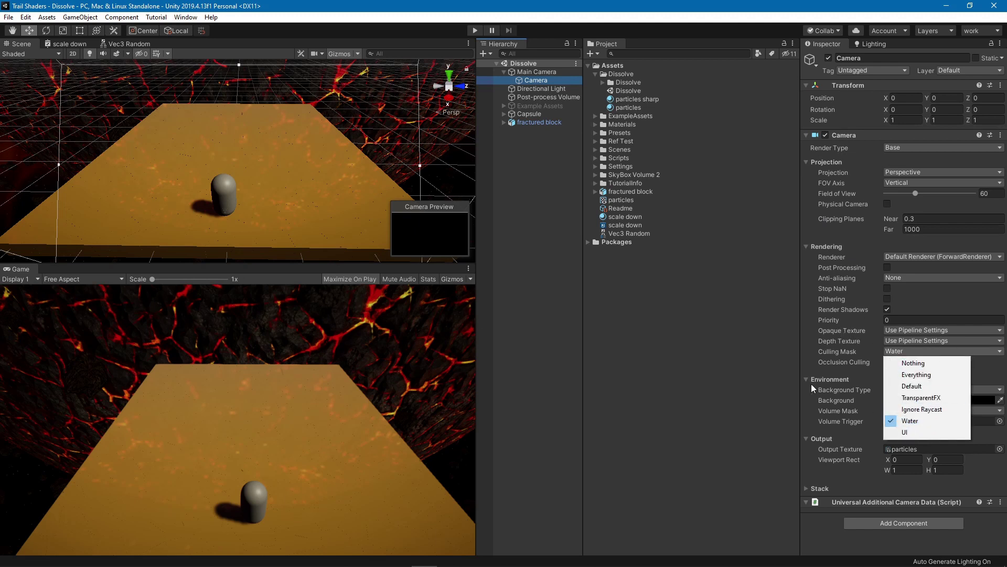
click(785, 377)
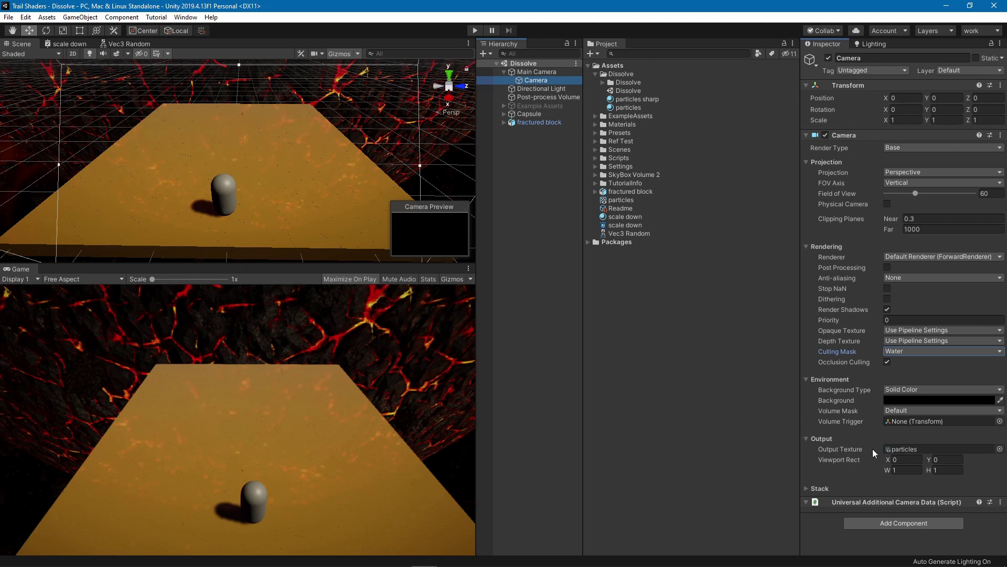
click(918, 449)
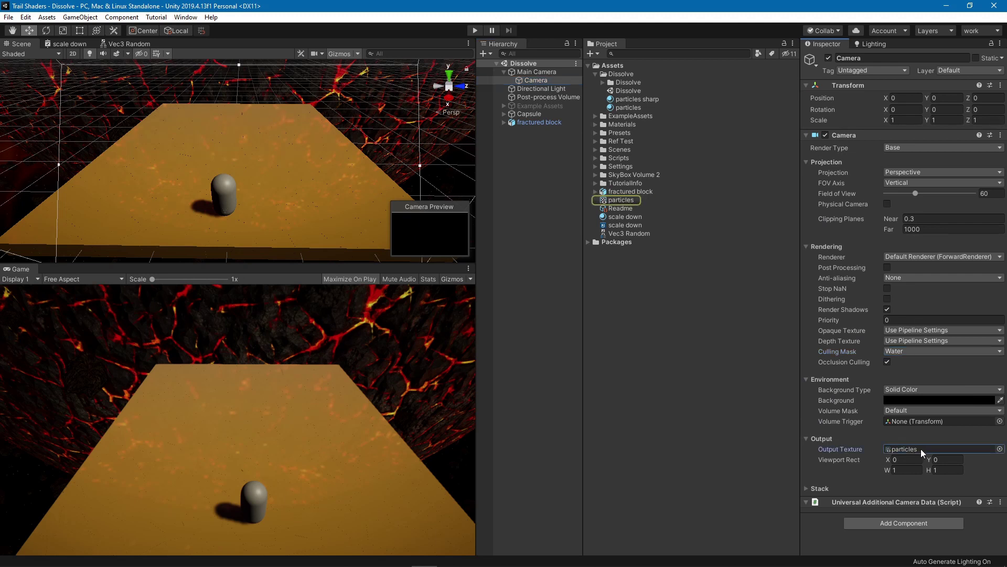
Step: Select the particles render texture and examine its width and height settings
click(612, 200)
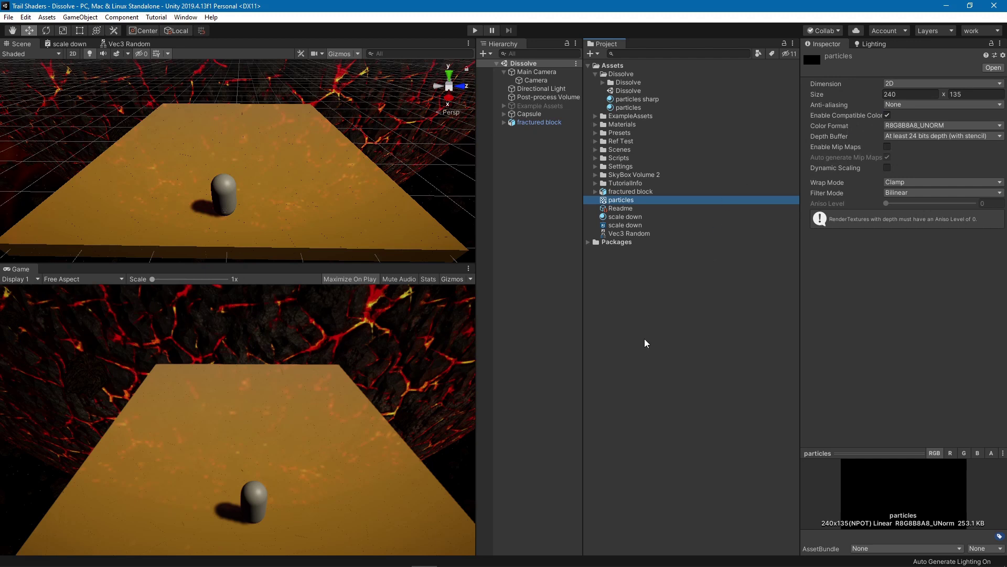
click(958, 95)
click(924, 95)
Step: Set the Game view resolution to 1920x1080 and reselect the particles render texture
click(83, 280)
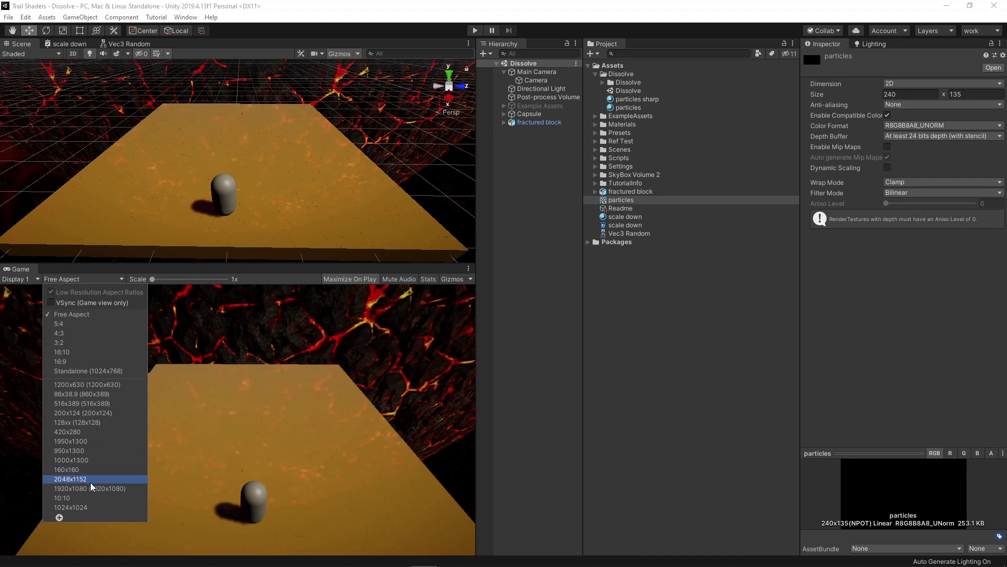
click(65, 488)
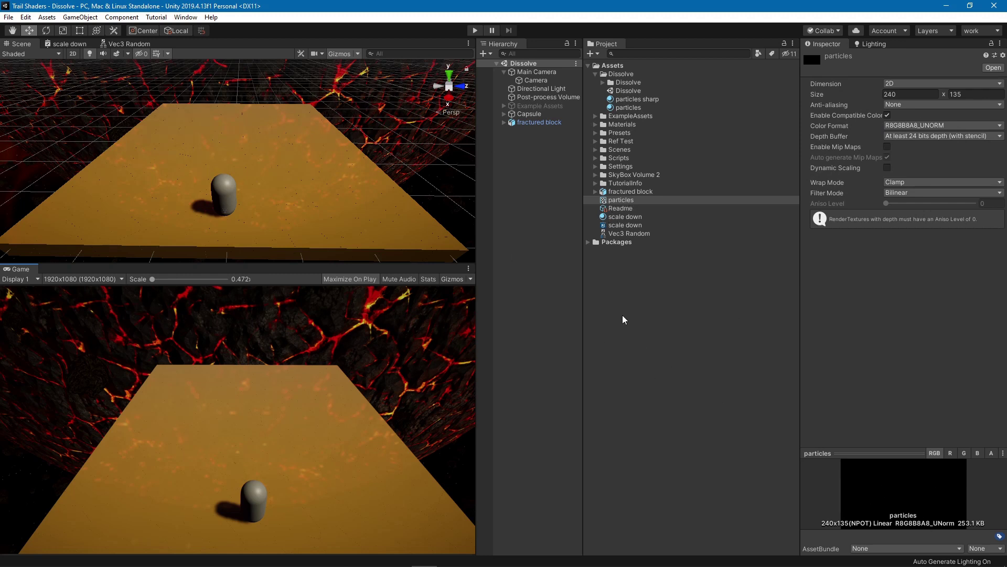
click(627, 201)
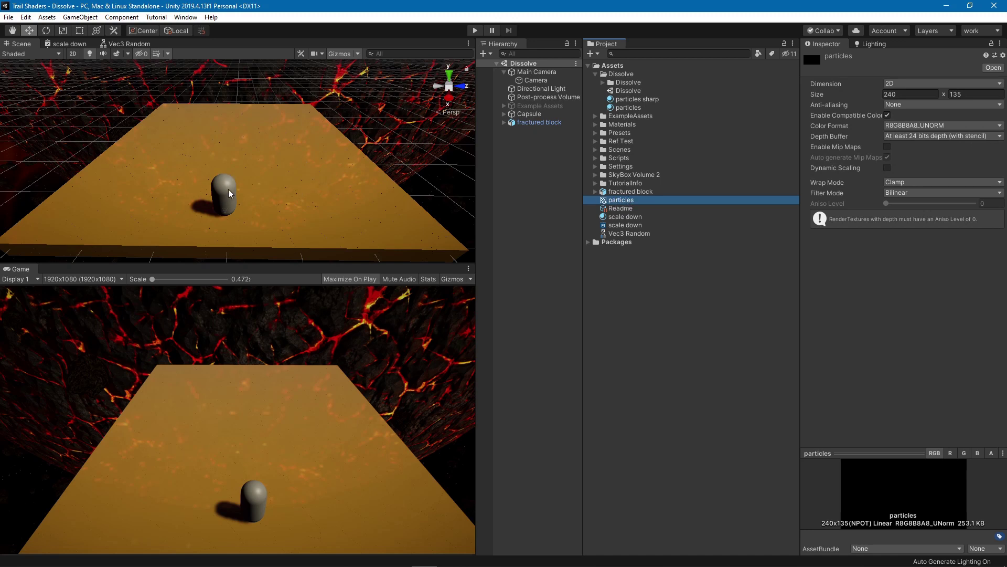
Step: Select the Capsule together with its child Particle System and move both across the platform to show the dissolve trail
click(528, 114)
click(504, 113)
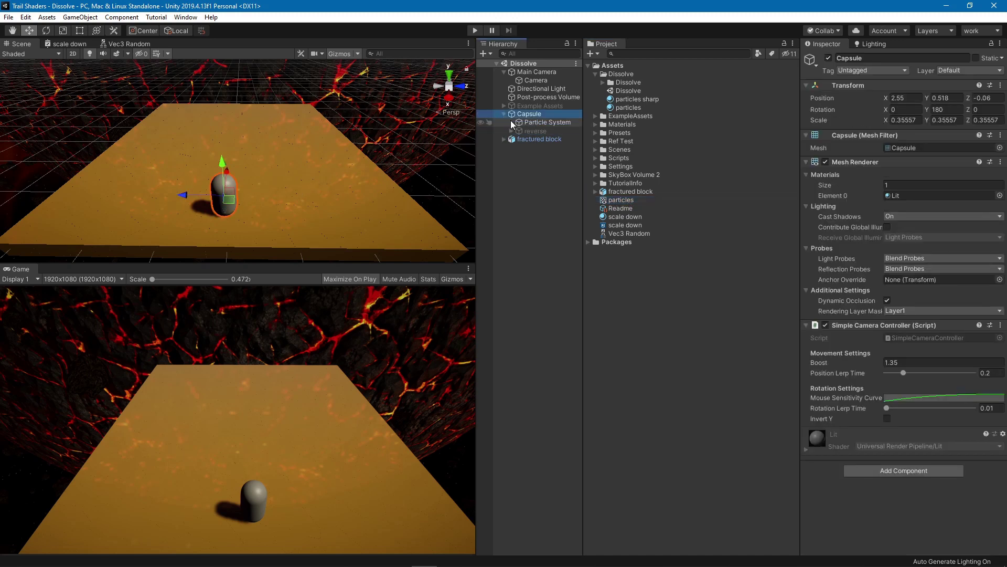
ctrl+click(538, 122)
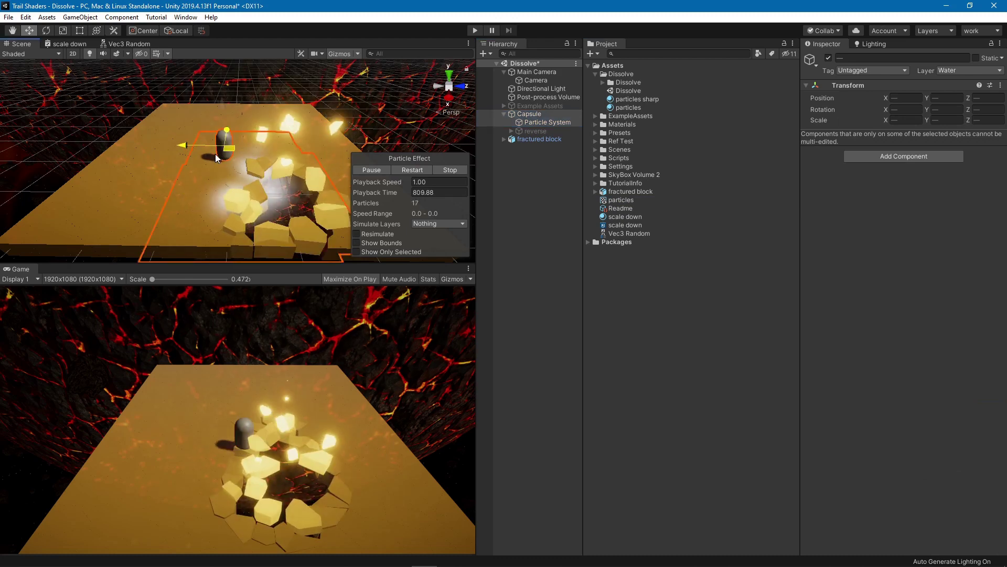
drag(215, 153, 107, 198)
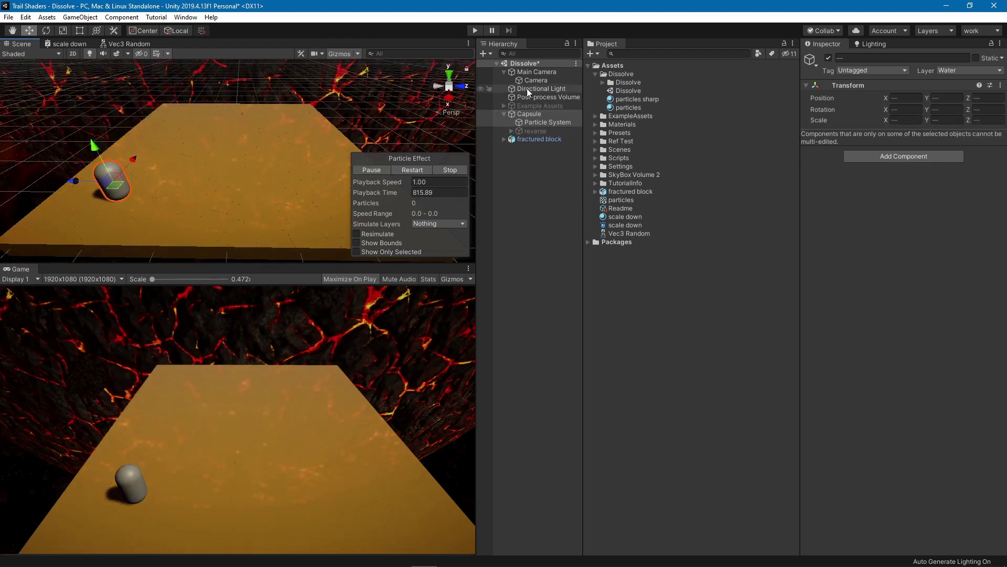
Step: Select only the Particle System under the Capsule and inspect its assigned Layer
click(523, 123)
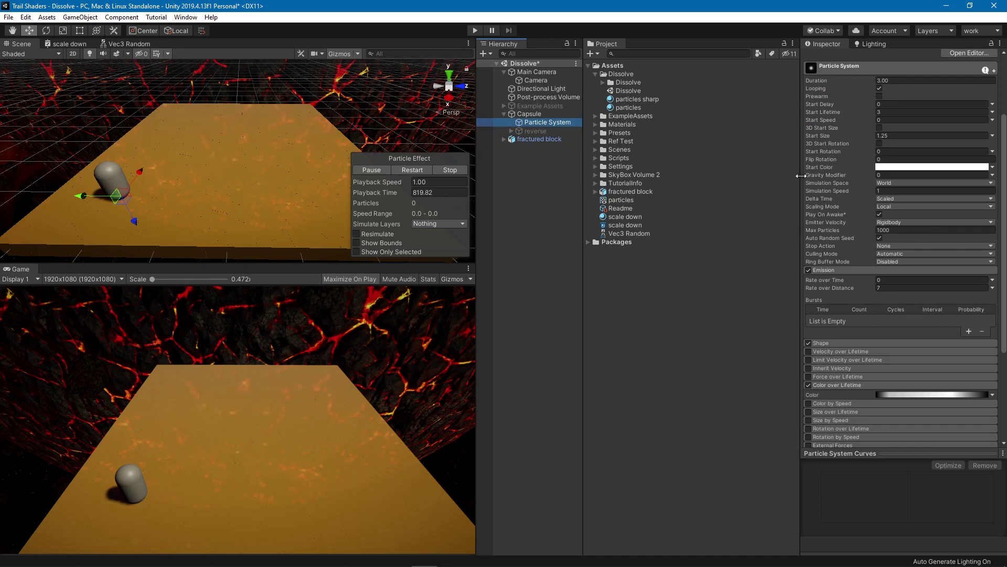
scroll(832, 200, up, 3)
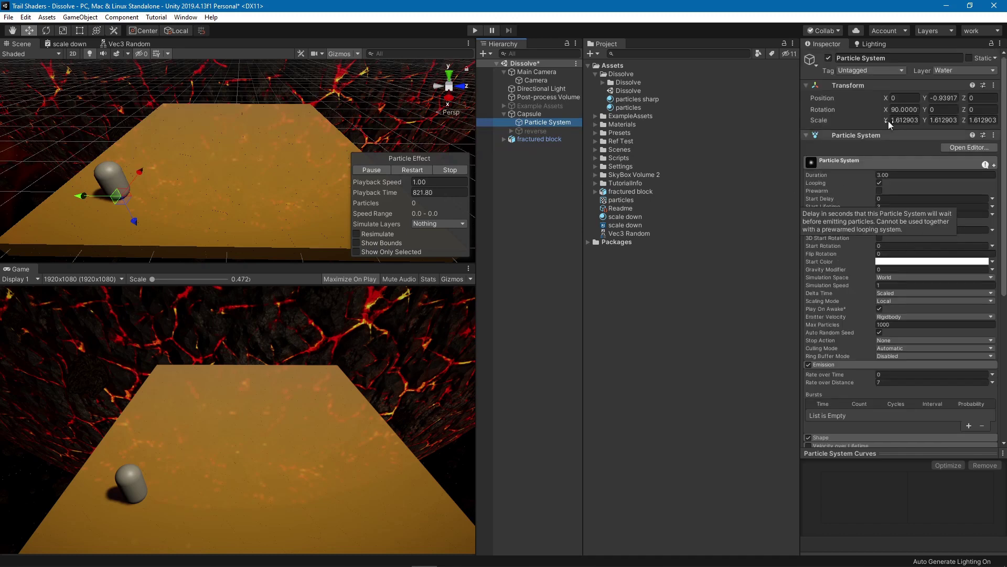
click(948, 72)
click(952, 71)
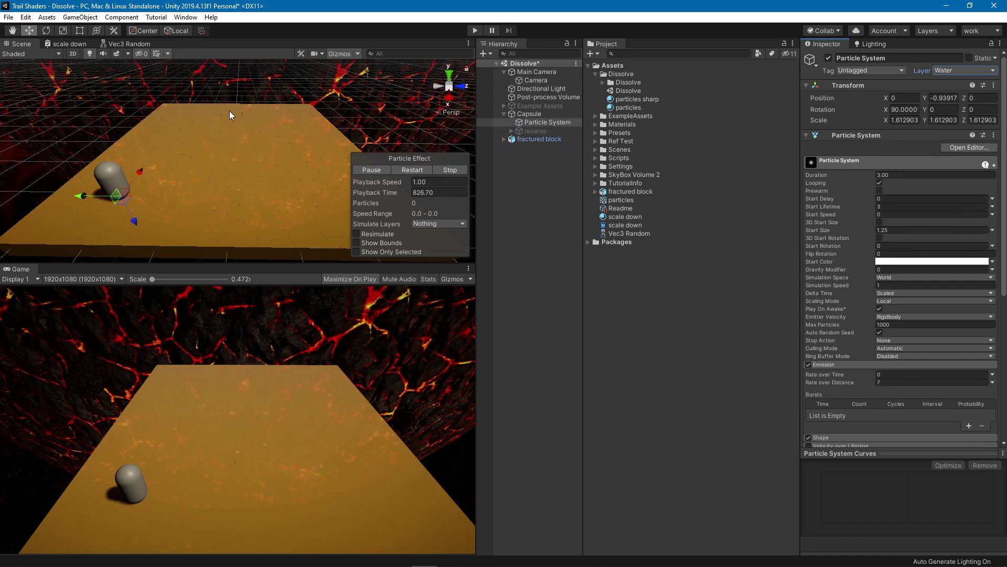
Step: Reselect the Capsule and Particle System together and move them around the platform's near side to replay the fracturing trail
click(526, 115)
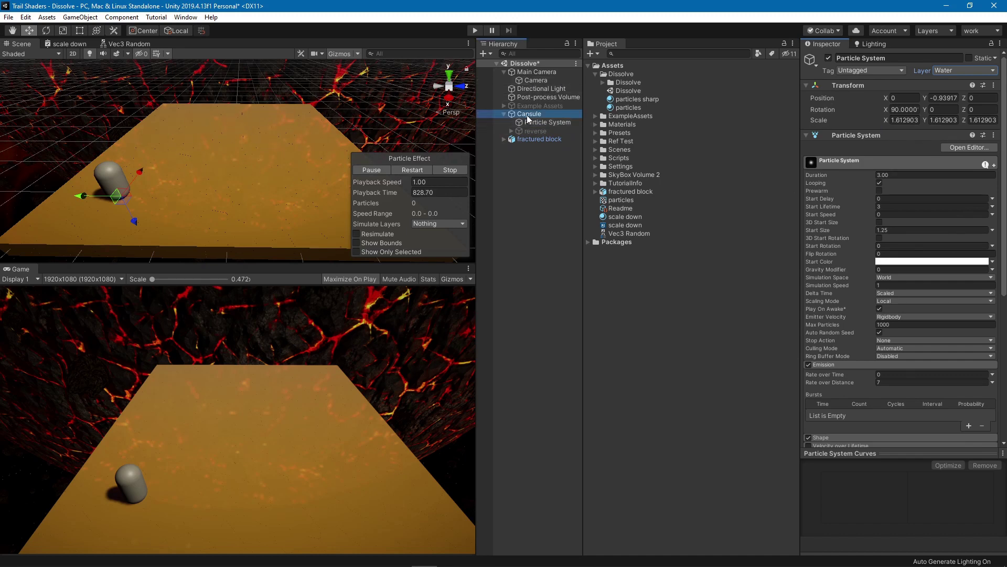
ctrl+click(533, 124)
mouse_move(113, 190)
mouse_down()
mouse_move(190, 190)
mouse_move(311, 144)
mouse_move(204, 160)
mouse_move(124, 191)
mouse_up()
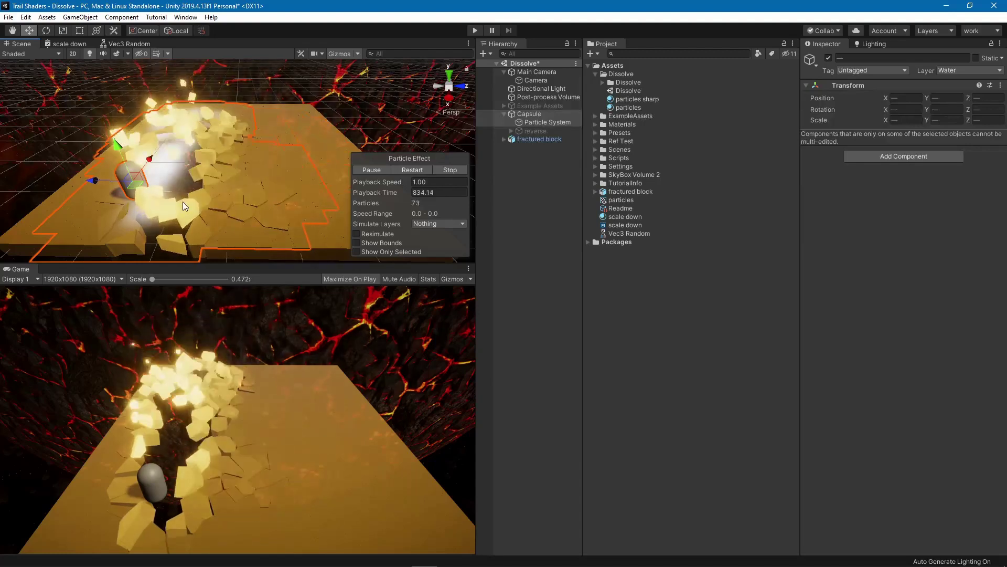
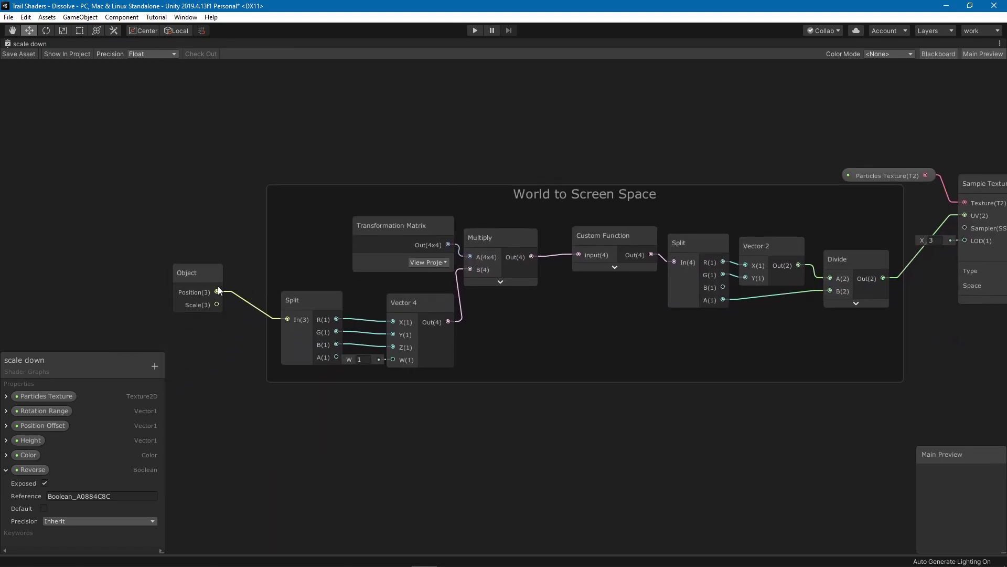
Step: Reposition the Object node beside the World to Screen Space group in the scale down graph and review the group's node chain
drag(189, 282, 197, 306)
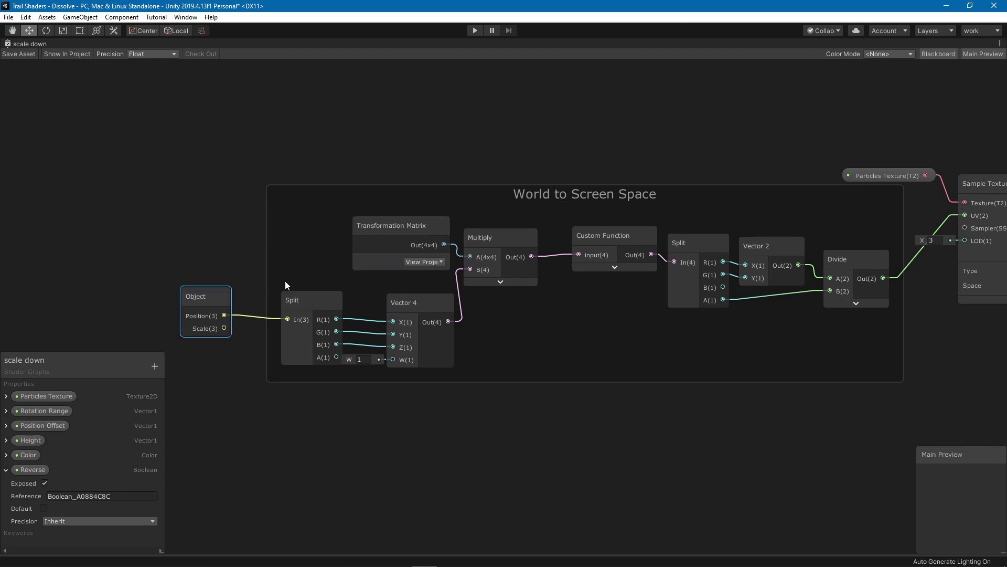
middle_drag(213, 287, 167, 297)
drag(210, 131, 811, 399)
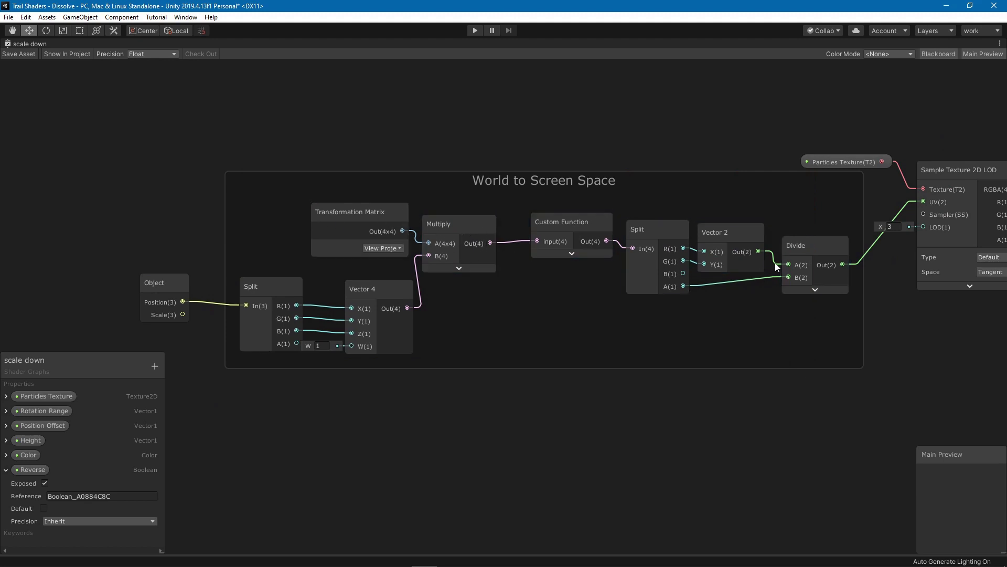
Step: Add a Screen Position node to the scale down graph and place it above the World to Screen Space group
right_click(403, 79)
click(420, 83)
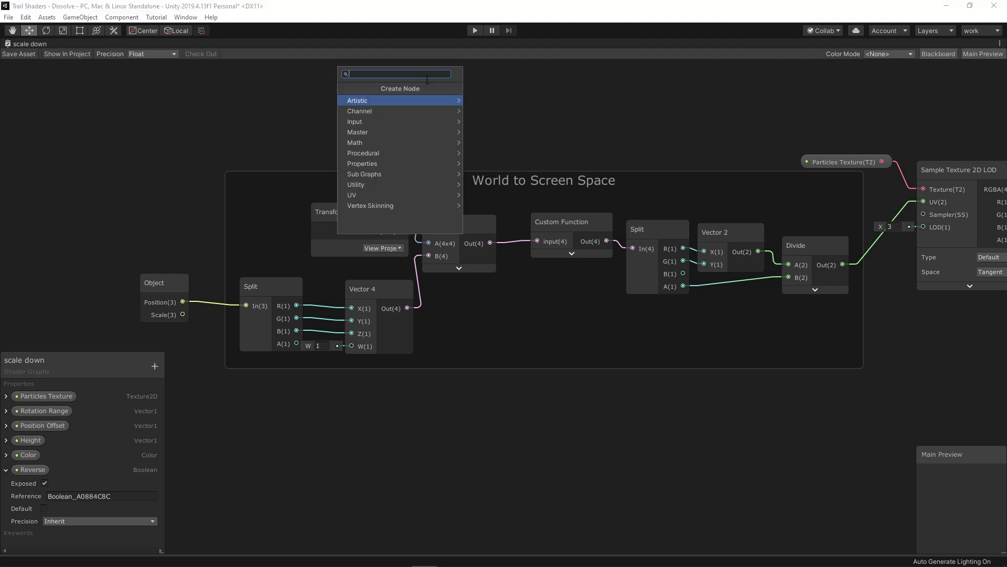
text(scr)
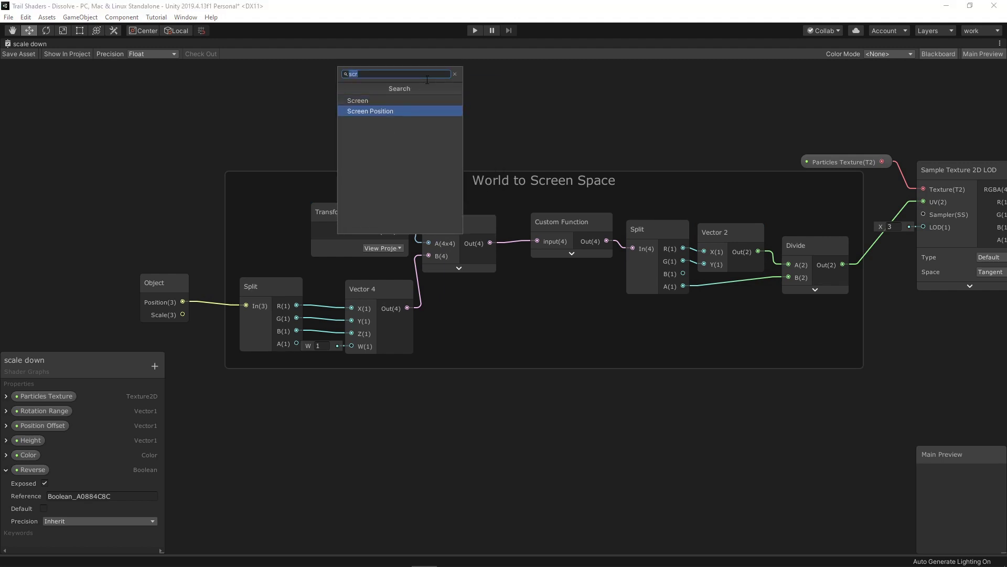
click(455, 111)
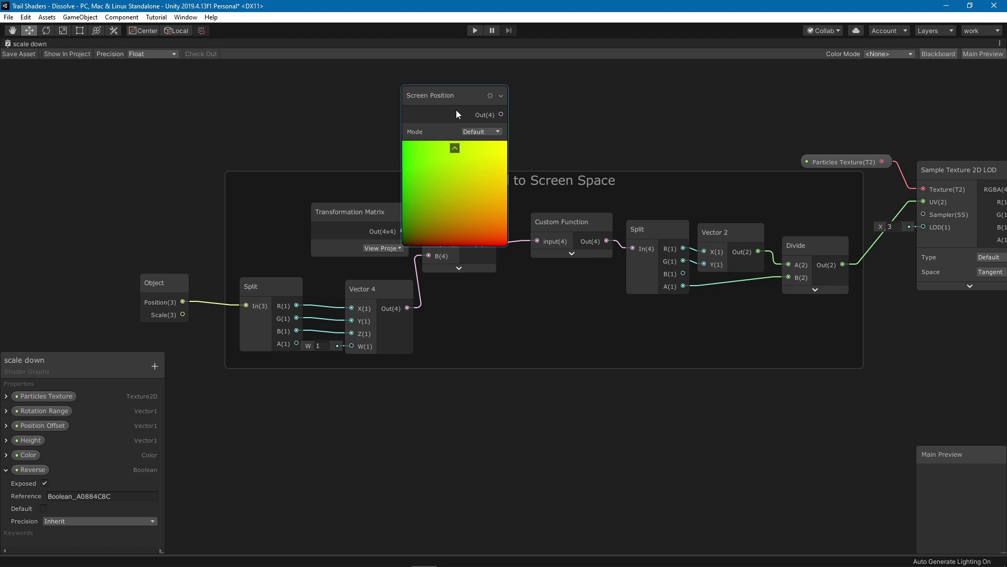
drag(456, 112, 446, 91)
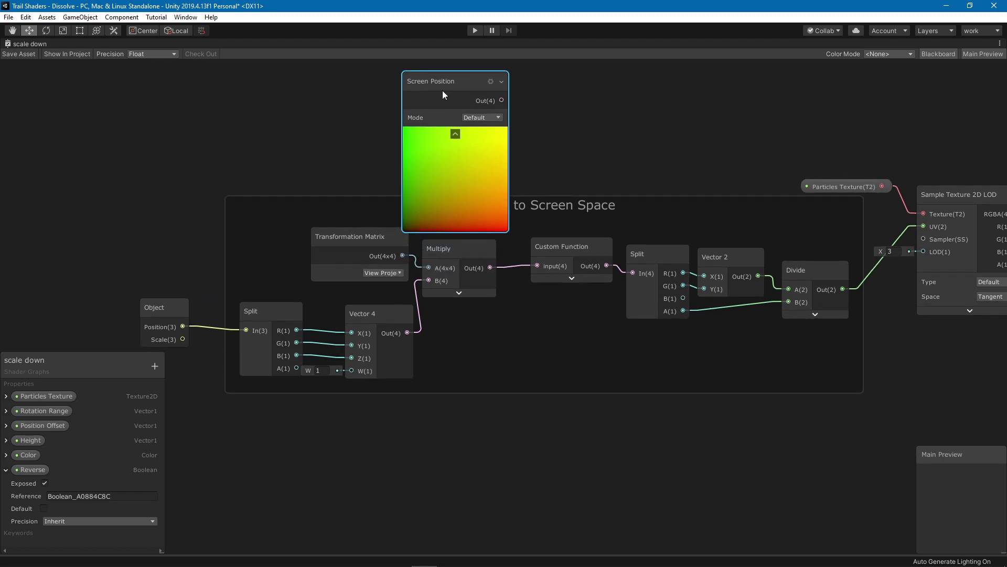
Step: Show the Screen Position node's generated code and examine its PopulateSurfaceData function
right_click(444, 95)
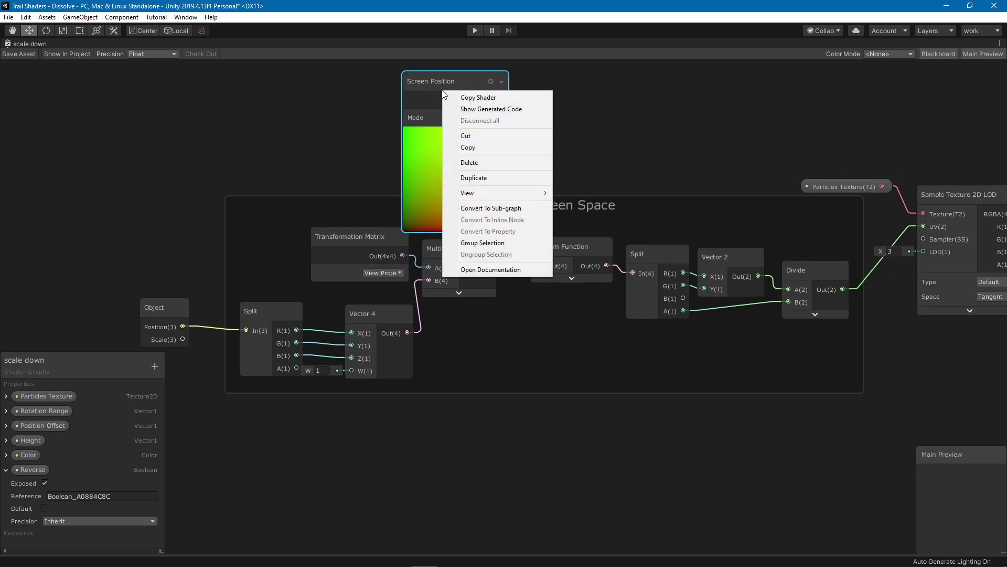
click(511, 109)
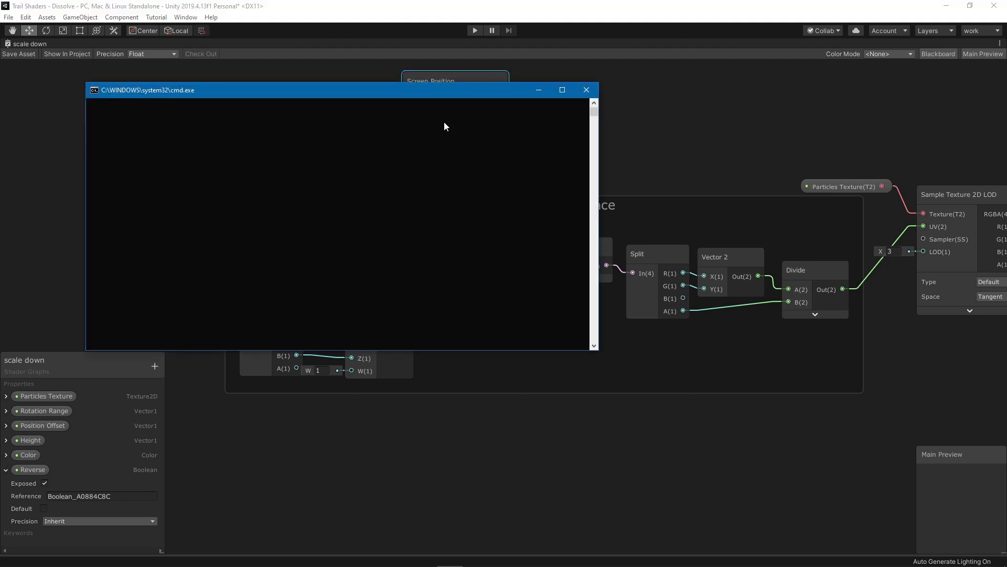
scroll(538, 273, down, 12)
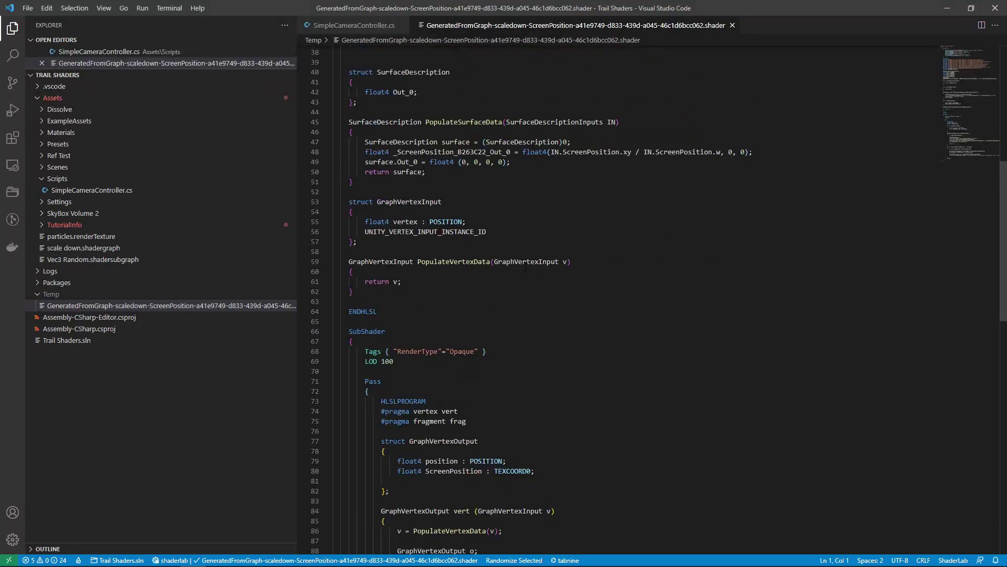
drag(386, 141, 353, 181)
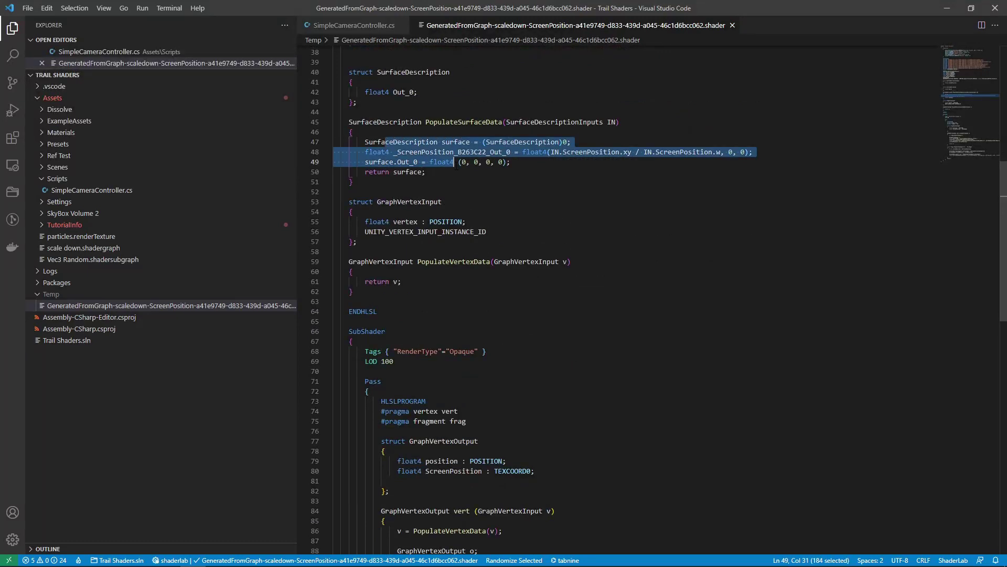
scroll(467, 179, down, 4)
scroll(467, 179, down, 5)
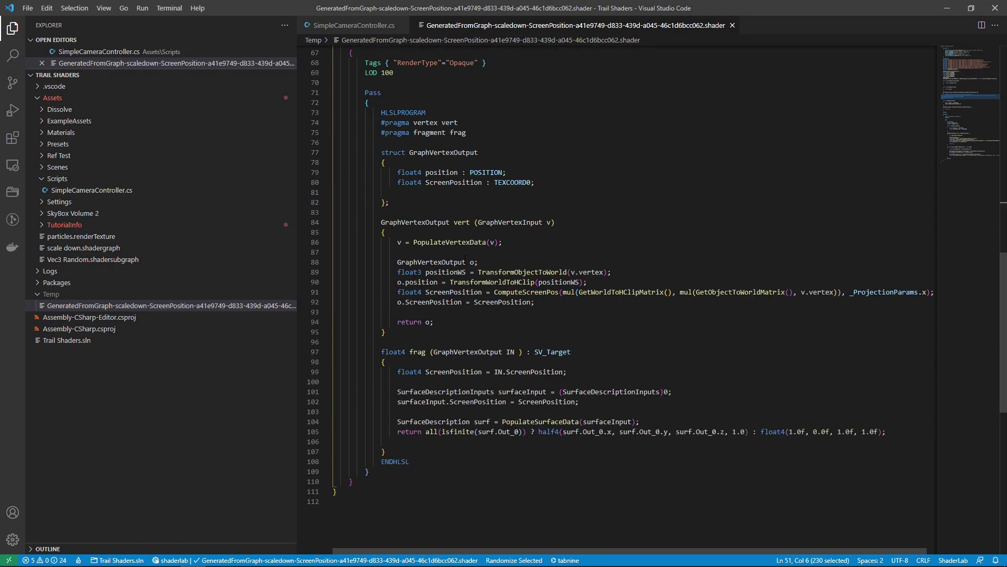
Step: Examine how the generated vert function turns v.vertex into positionWS with TransformObjectToWorld and applies TransformWorldToHClip
click(549, 221)
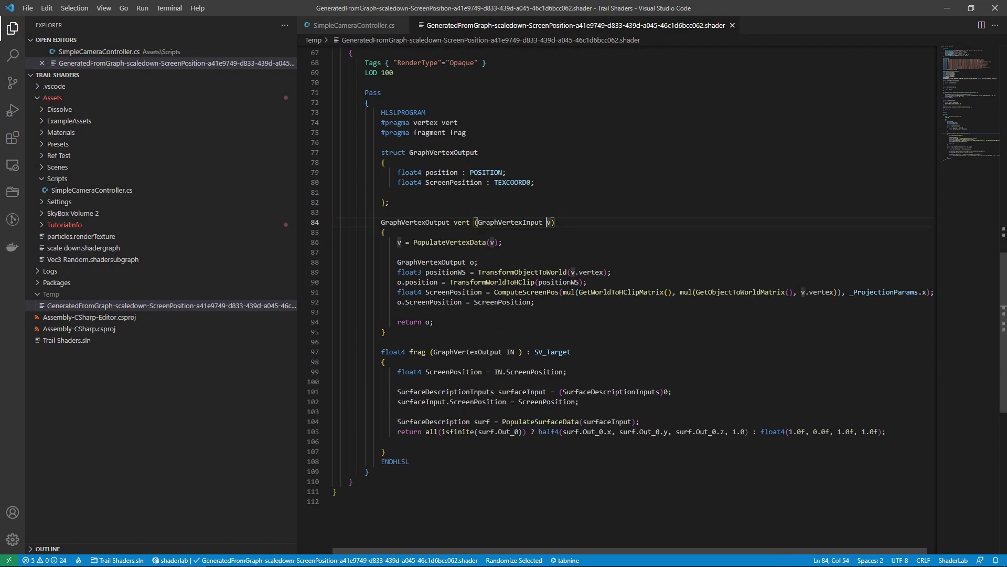
double_click(522, 272)
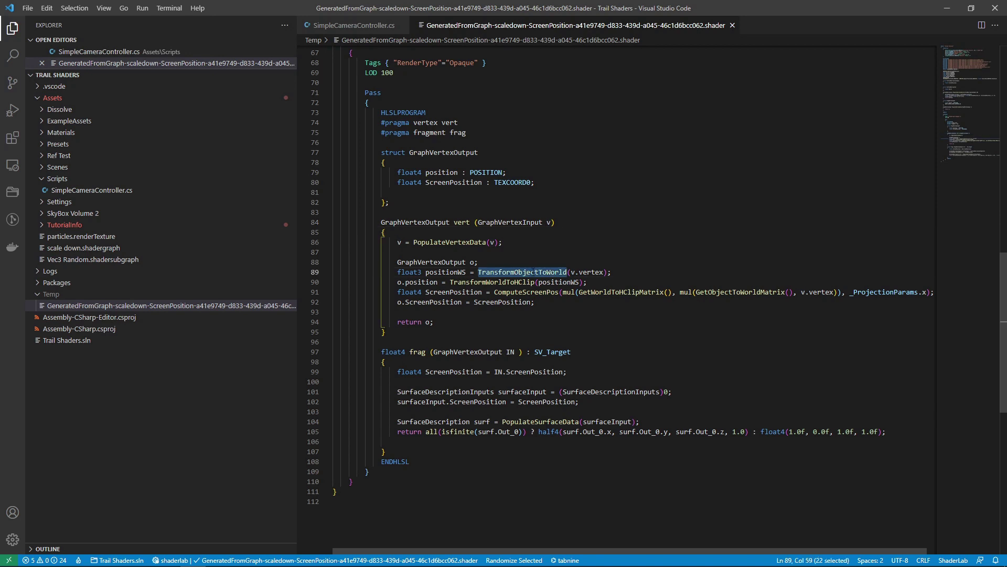
double_click(582, 272)
double_click(444, 272)
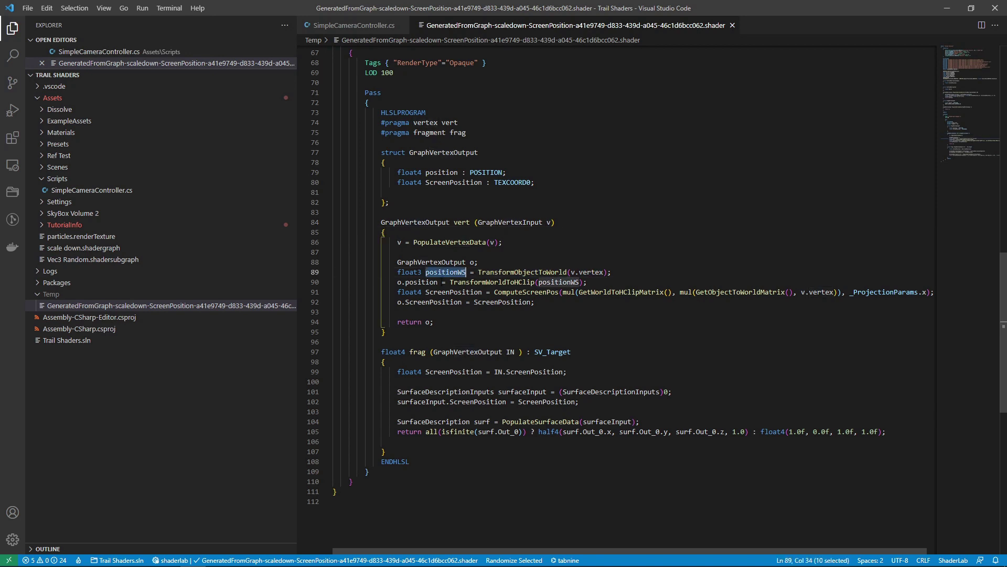
double_click(459, 282)
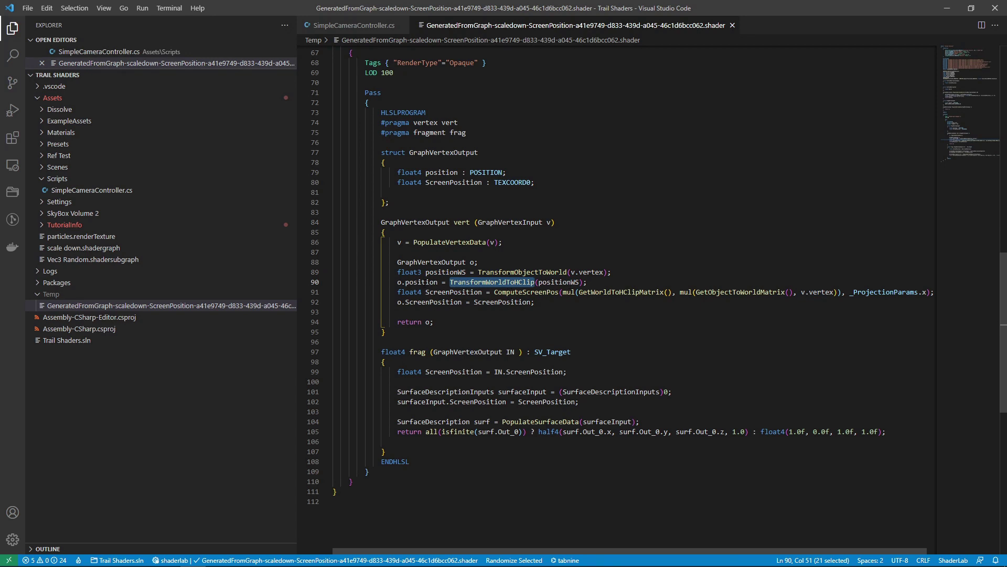
Step: Examine the ScreenPosition line's GetObjectToWorldMatrix, v.vertex, GetWorldToHClipMatrix and ComputeScreenPos terms in the vert function
drag(740, 292, 747, 292)
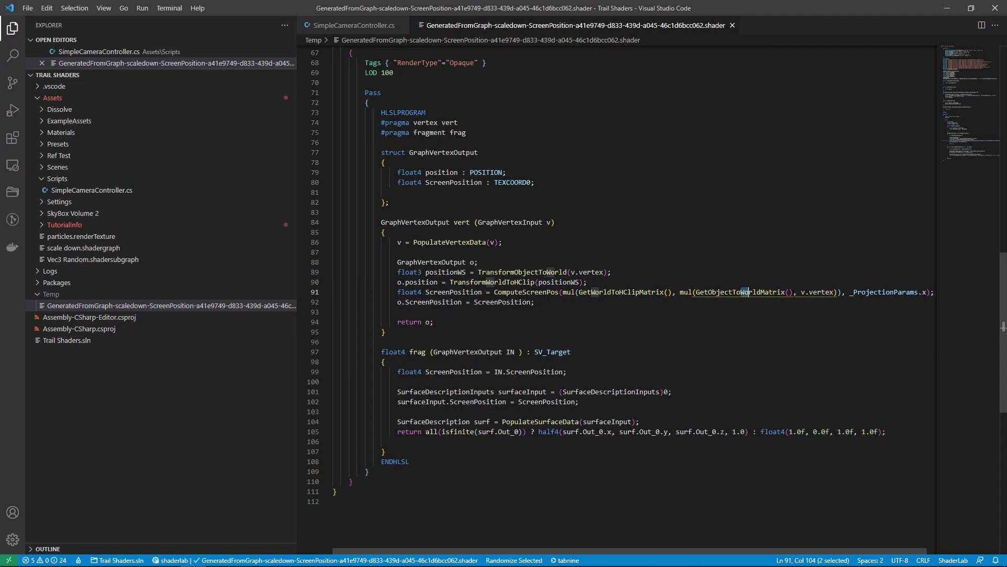
double_click(742, 293)
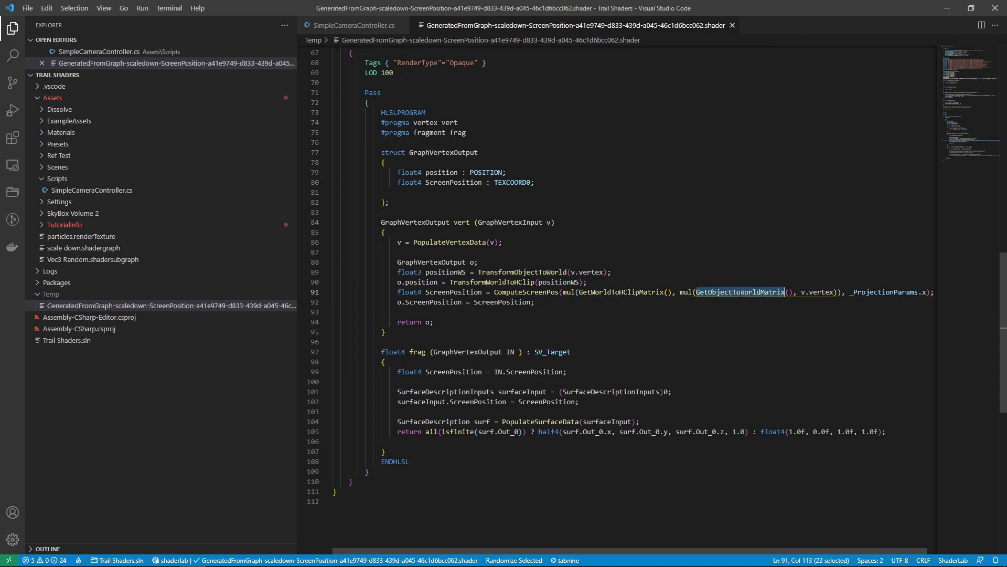
drag(835, 292, 801, 292)
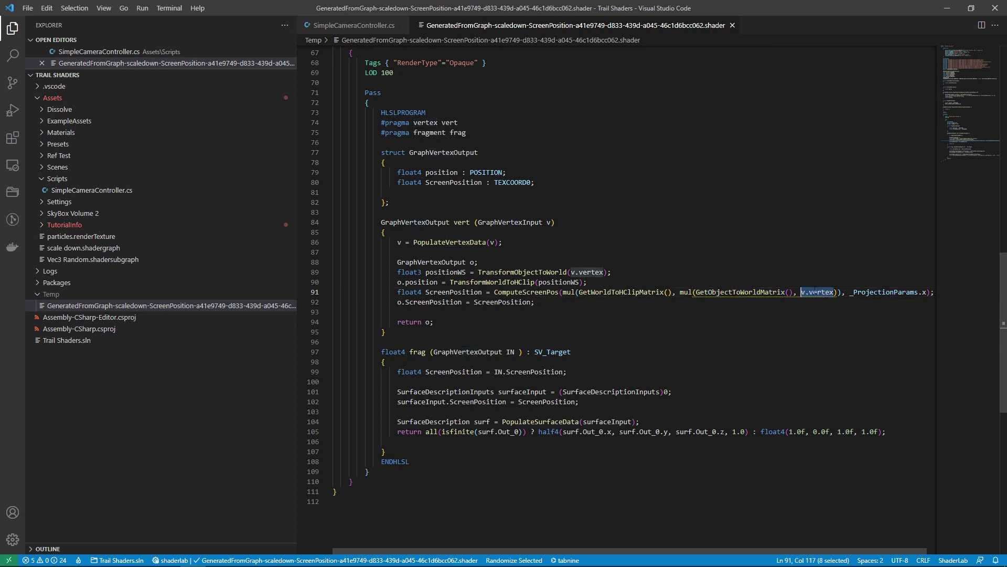
double_click(587, 293)
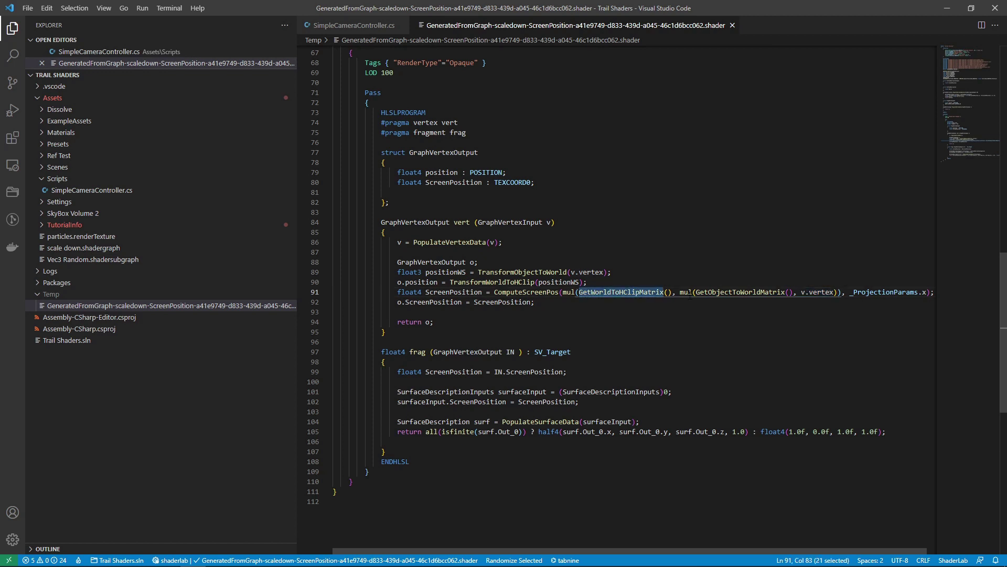
double_click(534, 292)
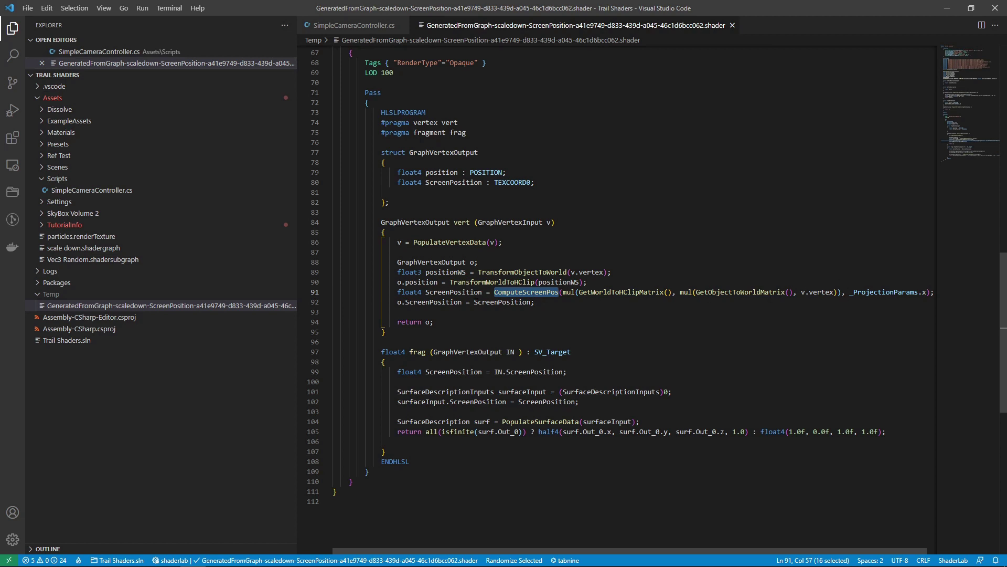
double_click(465, 292)
key(Caps_Lock)
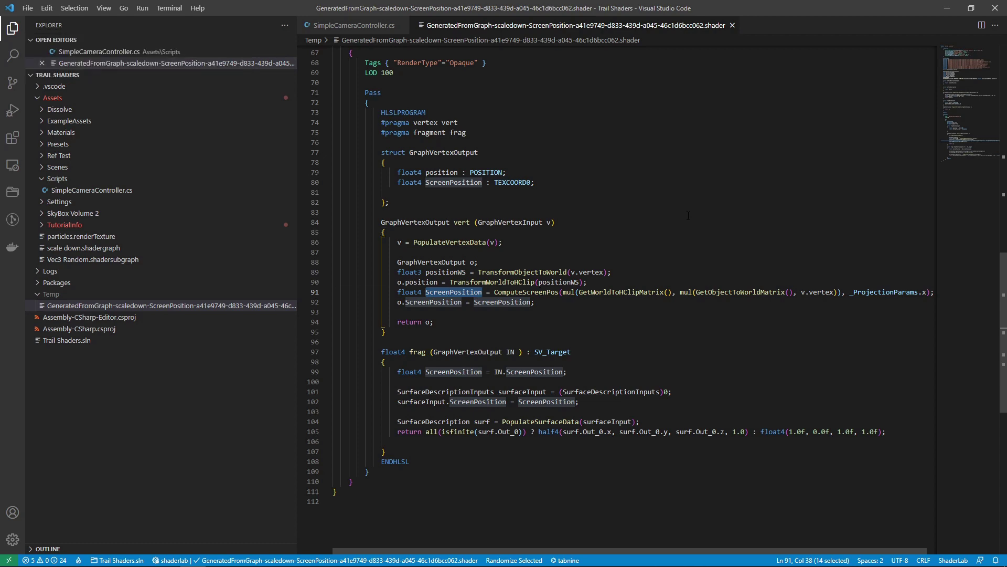
Step: Switch back to Unity's scale down graph and delete the Screen Position node
key(alt+Tab)
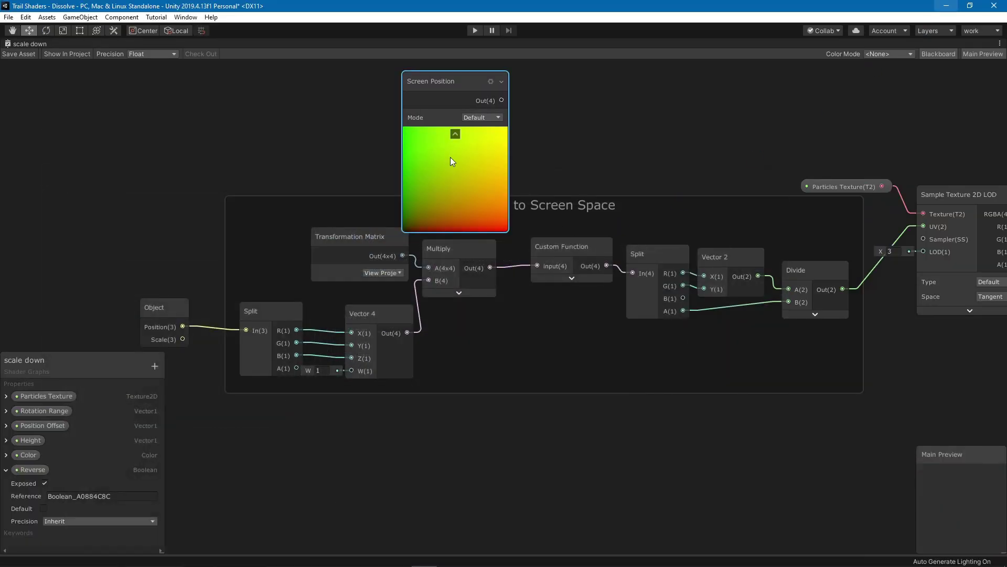
click(445, 88)
key(Caps_Lock)
key(Delete)
middle_drag(354, 260, 402, 187)
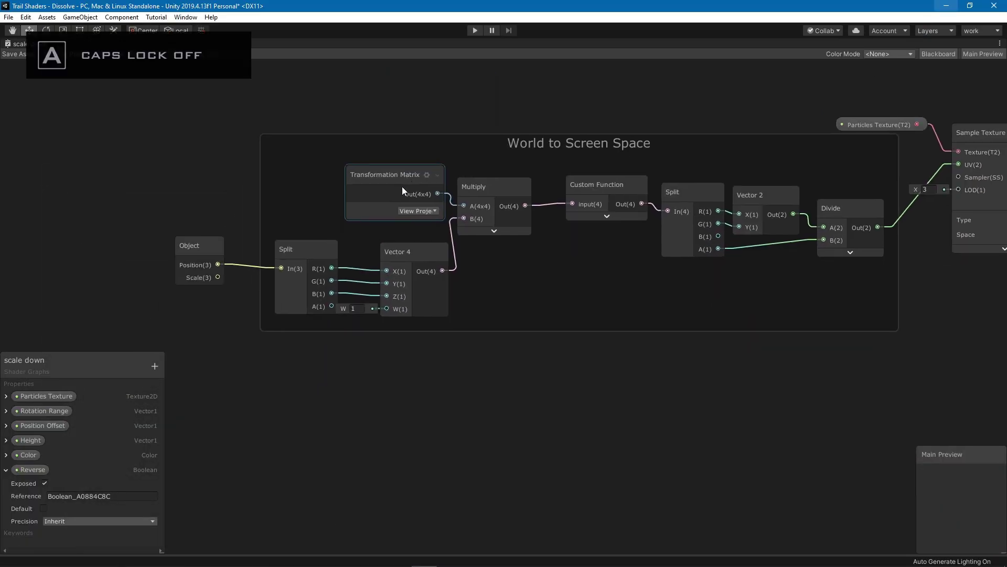
Step: Open the settings of the Custom Function node in the World to Screen Space group and examine its inputs, outputs and body code
drag(186, 276, 181, 279)
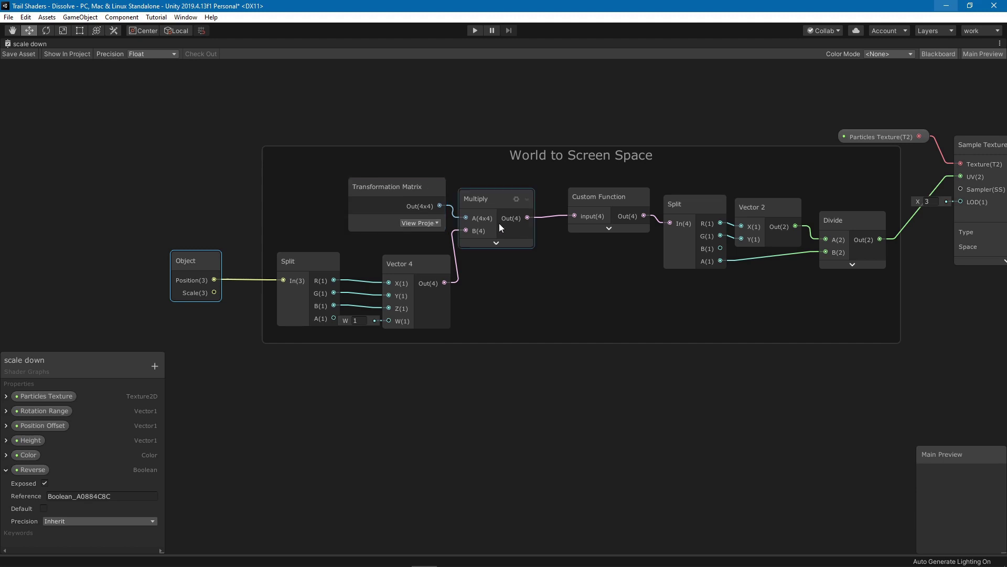
middle_drag(540, 230, 470, 232)
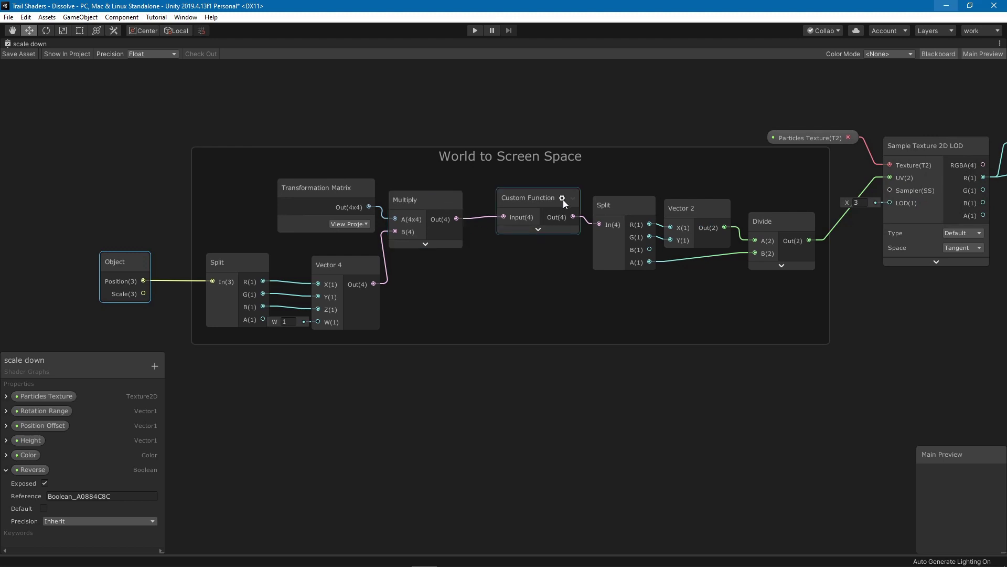
click(562, 198)
click(658, 338)
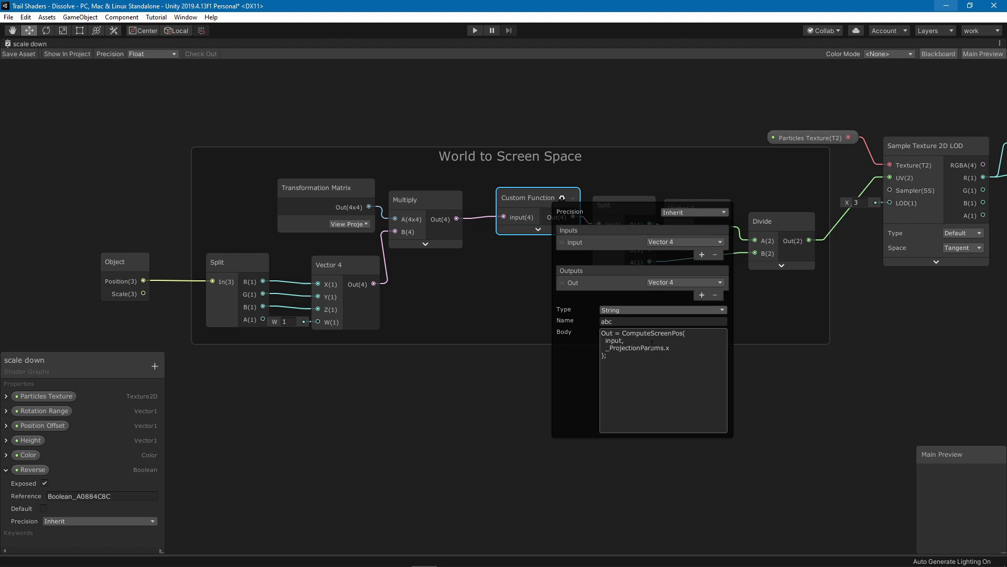
Step: Close the Custom Function settings and trace the World to Screen Space nodes through Split, Vector 2 and Divide, back to the Object position
click(562, 198)
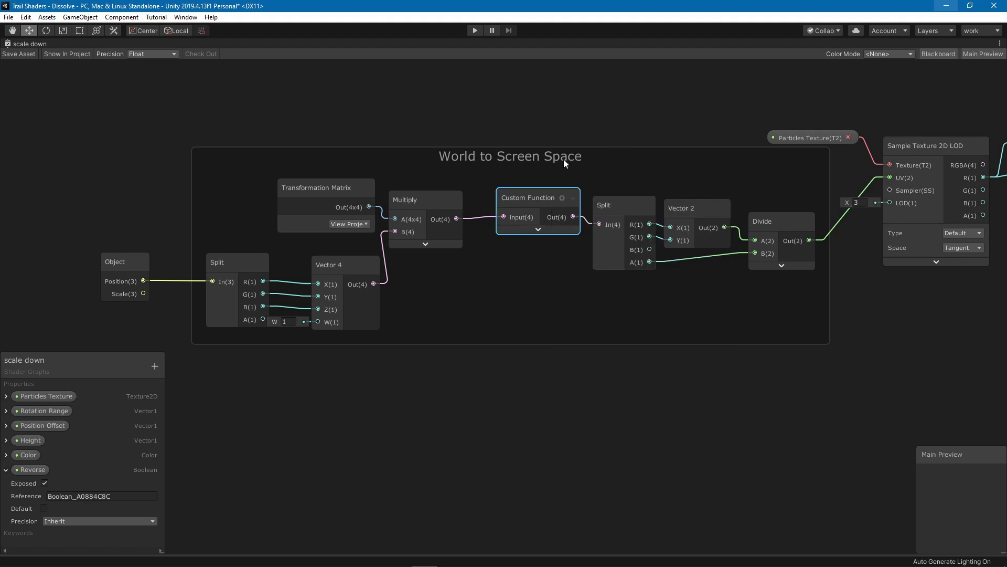
middle_drag(570, 130, 379, 128)
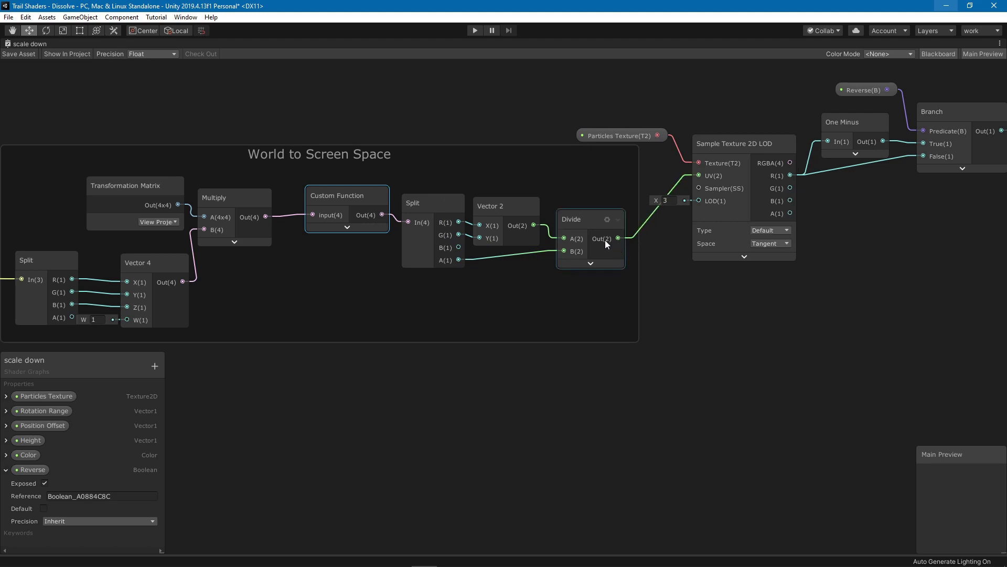
mouse_move(605, 240)
middle_down()
mouse_move(578, 261)
mouse_move(526, 256)
mouse_move(594, 233)
middle_up()
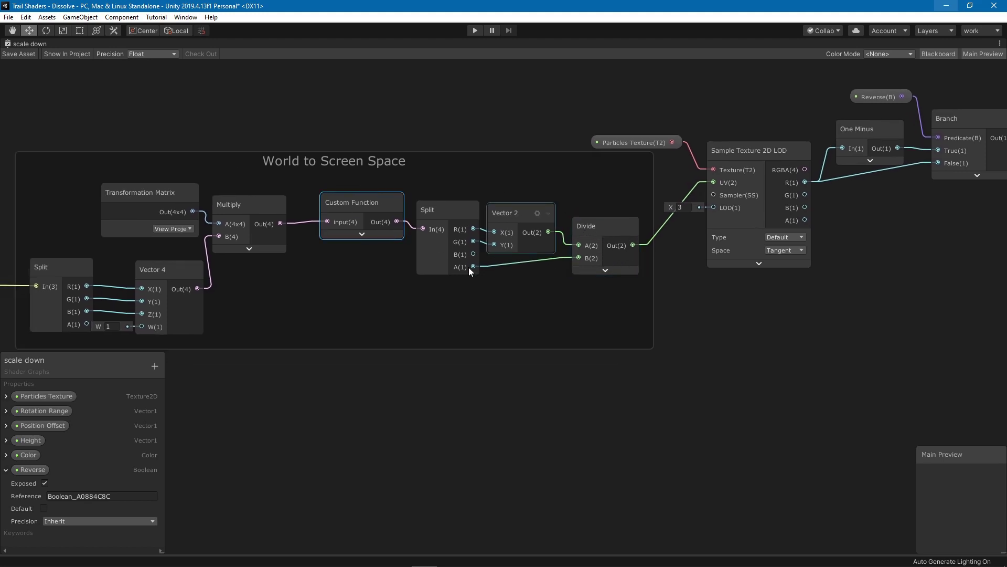
middle_drag(257, 250, 468, 231)
drag(157, 257, 158, 251)
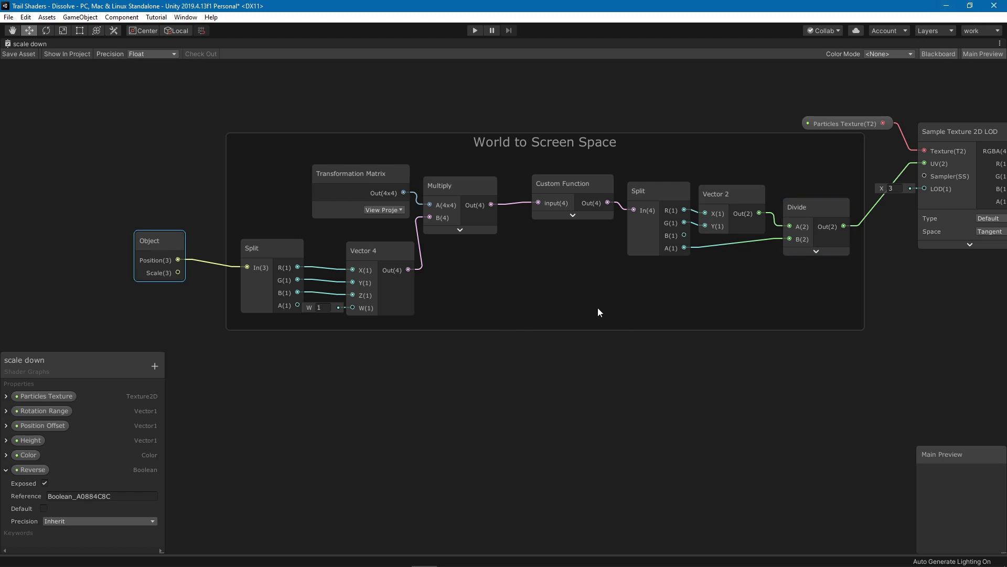
Step: Examine the Sample Texture 2D LOD node with its Particles Texture and screen-space UV inputs
middle_drag(695, 323, 368, 348)
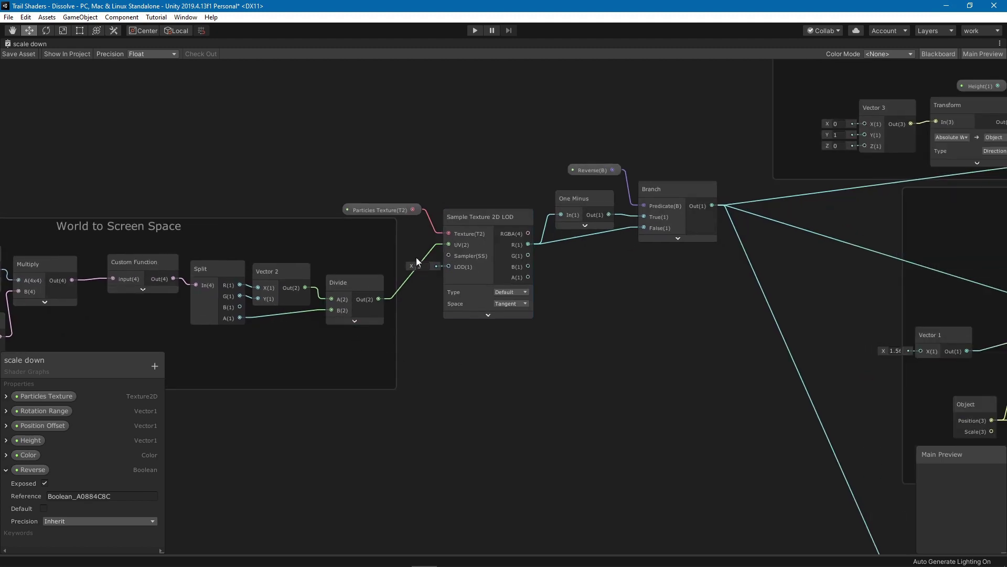
drag(478, 222, 478, 218)
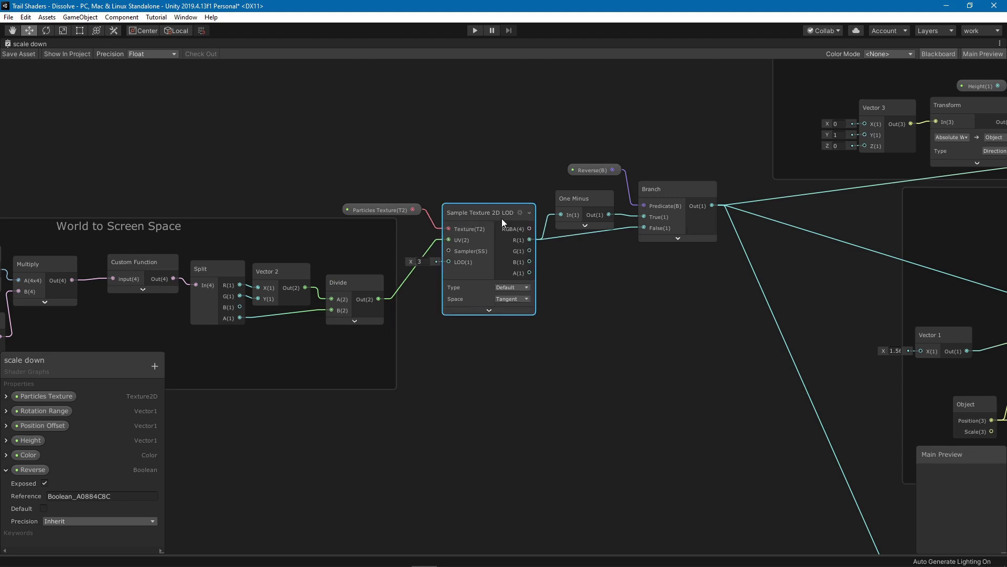
drag(386, 212, 383, 208)
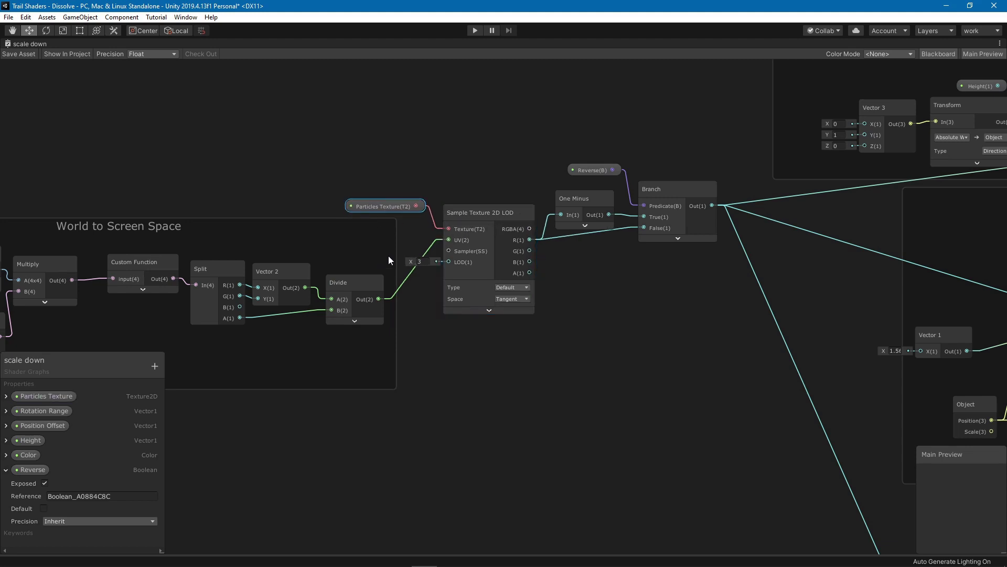
click(453, 213)
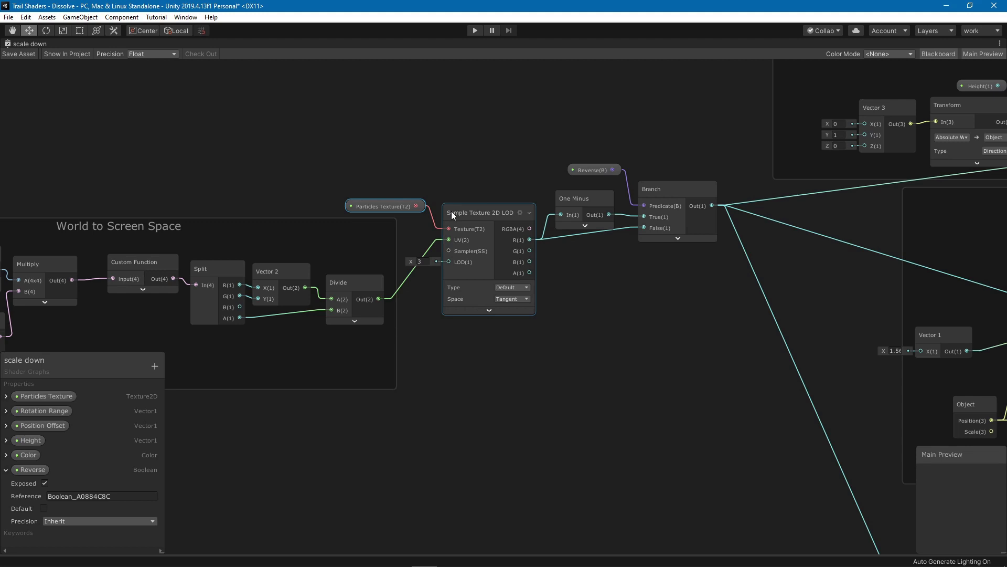
scroll(452, 213, up, 1)
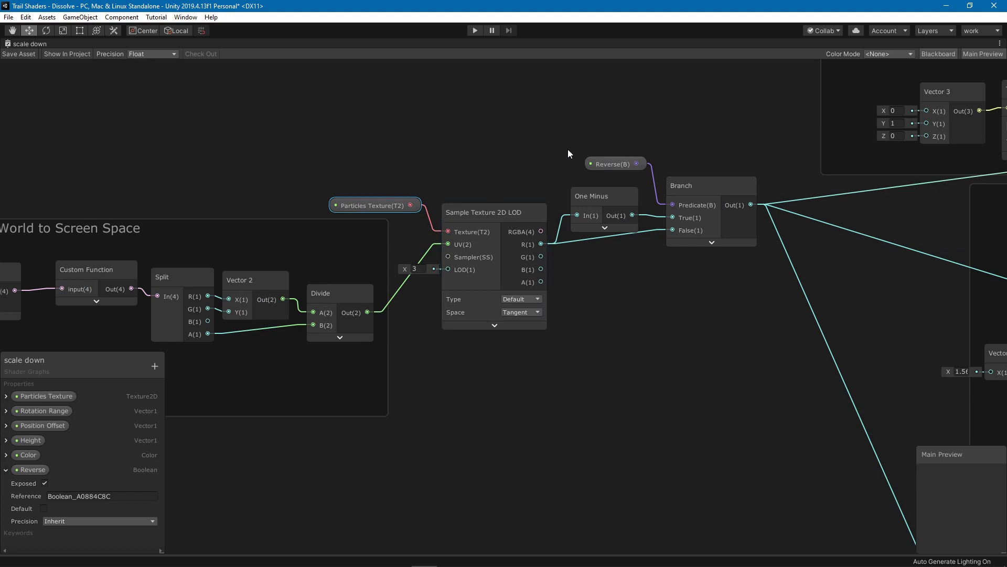
Step: Examine how the Branch output feeds the Random Position and Random Rotation groups and the rest of the graph
scroll(567, 149, down, 3)
middle_drag(428, 231, 285, 283)
scroll(424, 254, down, 3)
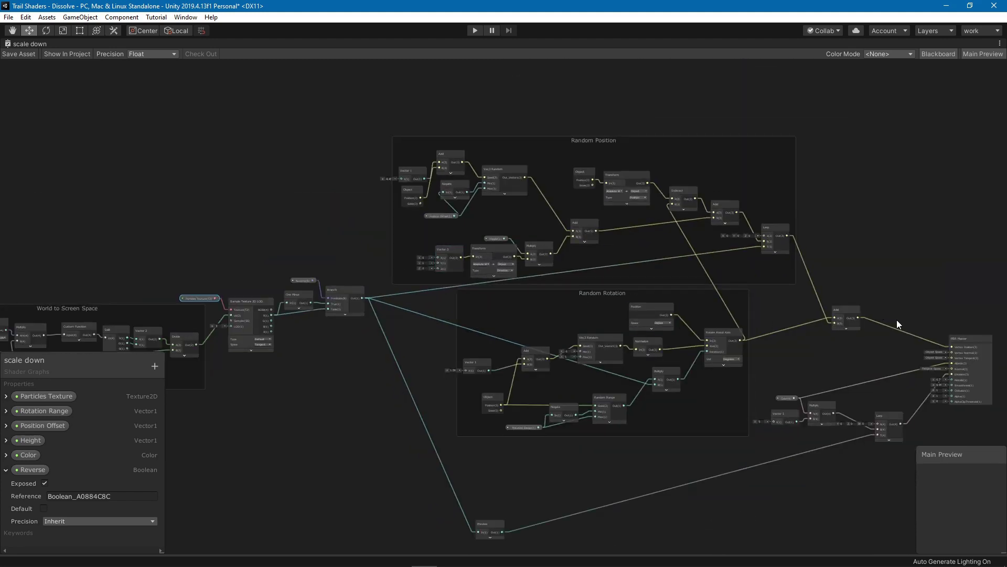
scroll(383, 276, up, 5)
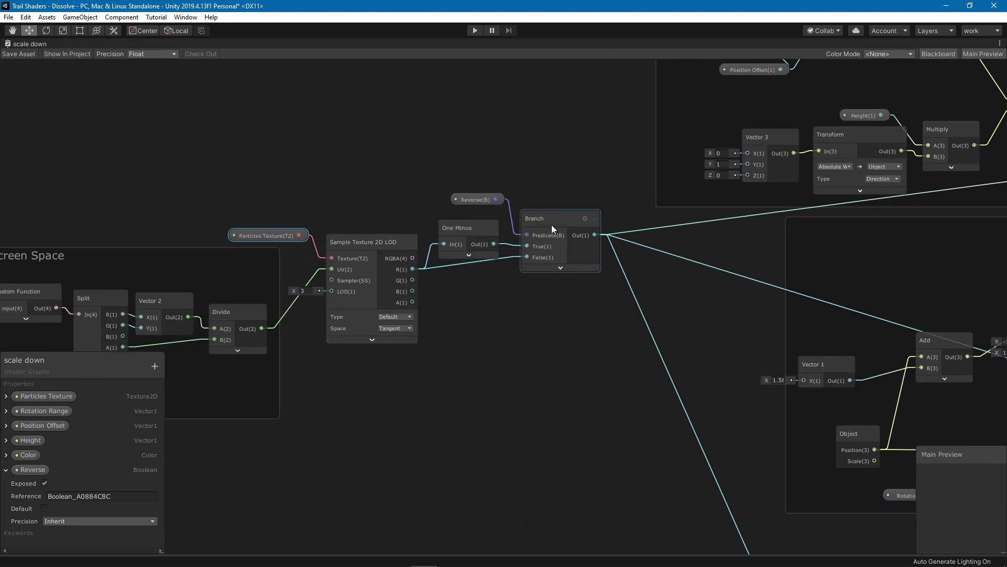
drag(551, 224, 555, 234)
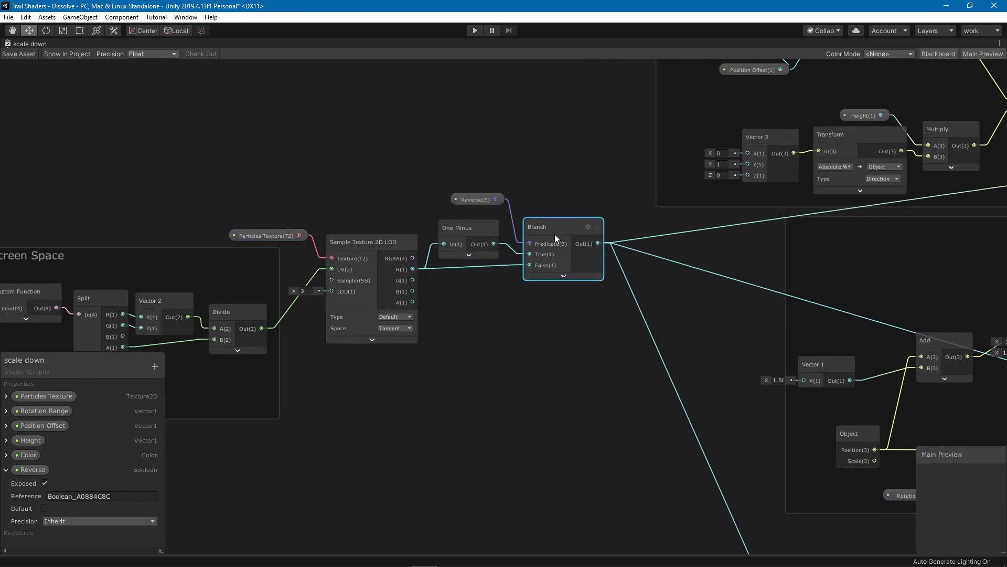
Step: Examine the LOD input of the texture sample and how Reverse and One Minus drive the Branch node
click(302, 291)
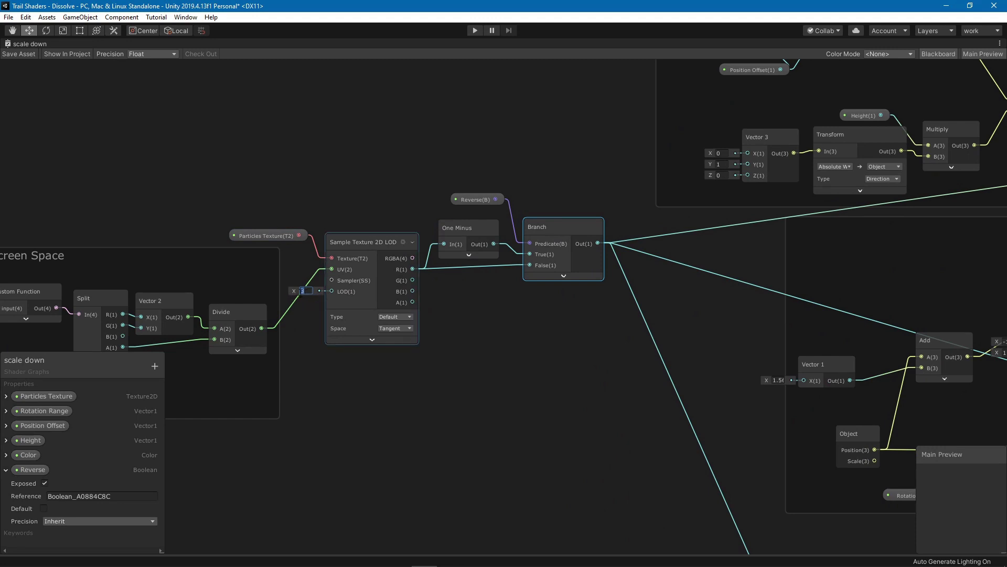
click(309, 311)
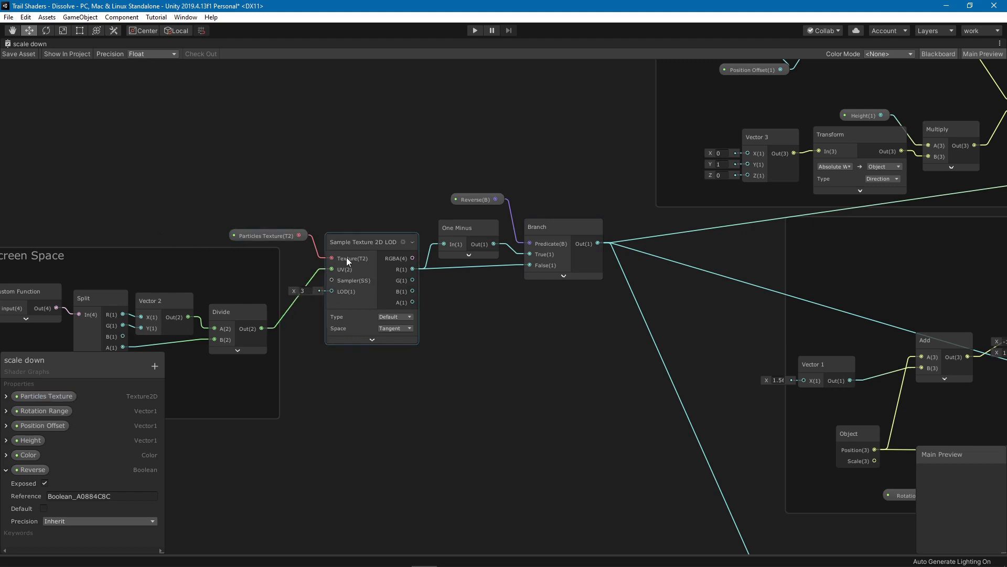
click(464, 313)
middle_drag(464, 313, 433, 325)
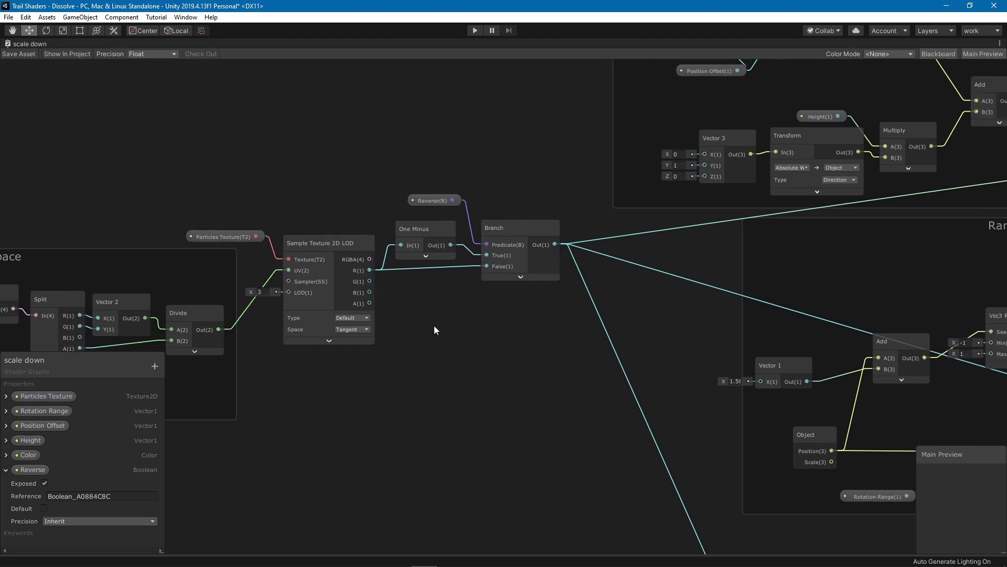
drag(433, 203, 426, 200)
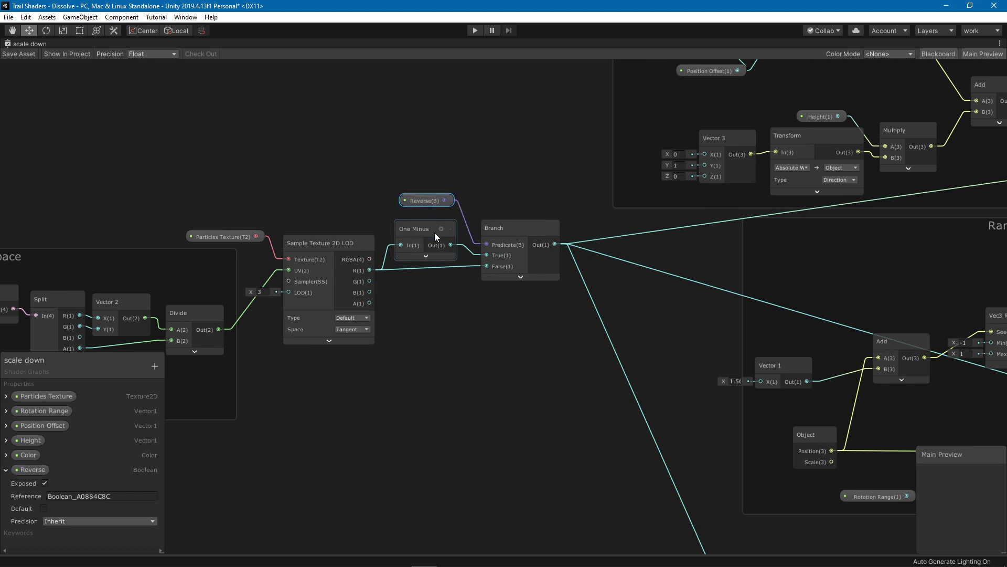
drag(492, 224, 495, 225)
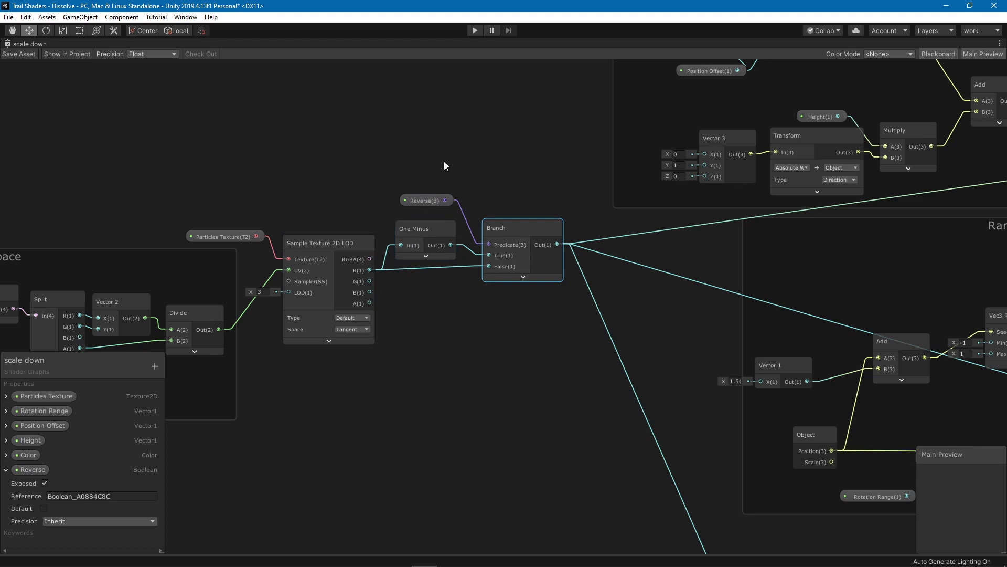
Step: Return to the Scene view and enable Reverse on the scale down material
key(shift+space)
click(20, 44)
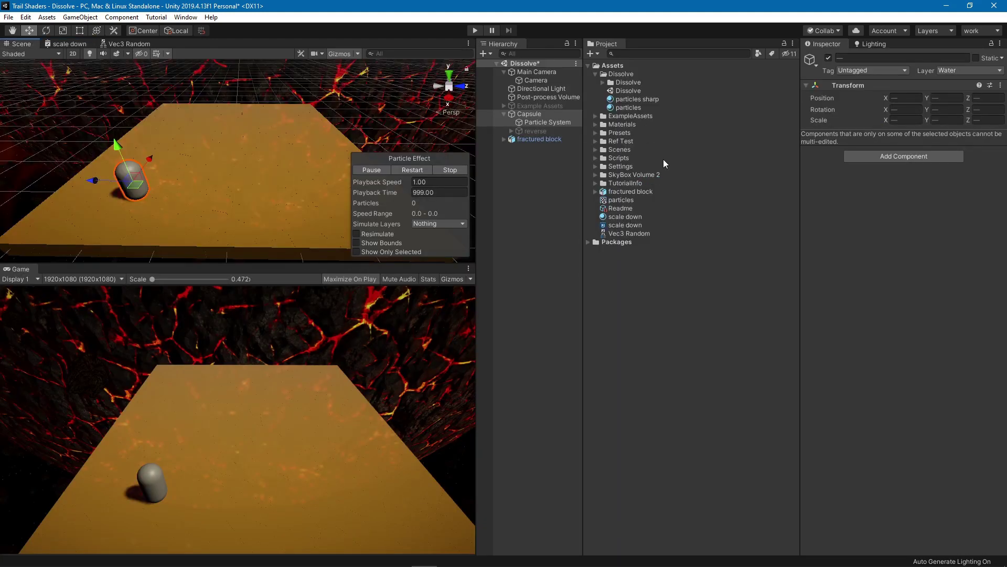
click(627, 218)
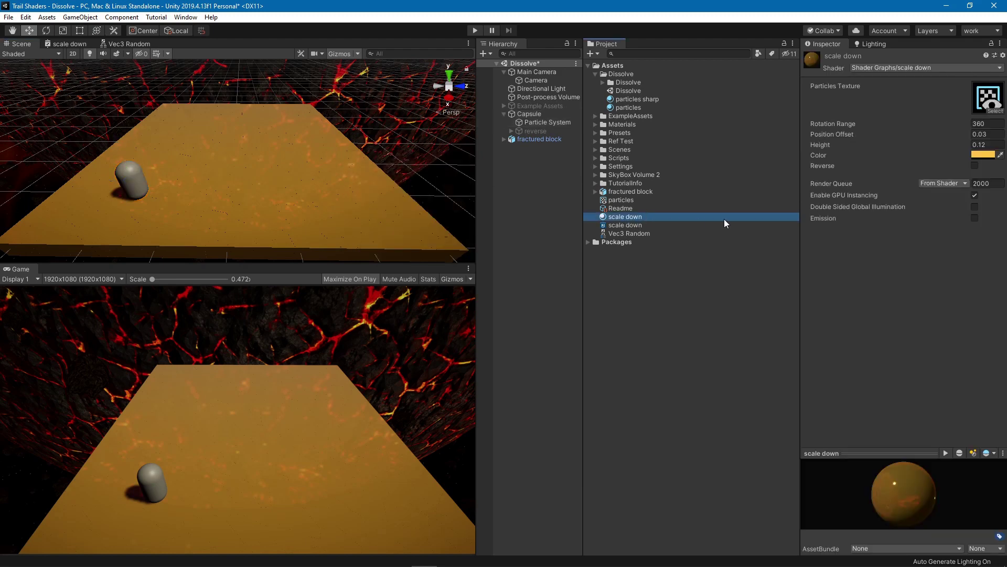
click(975, 166)
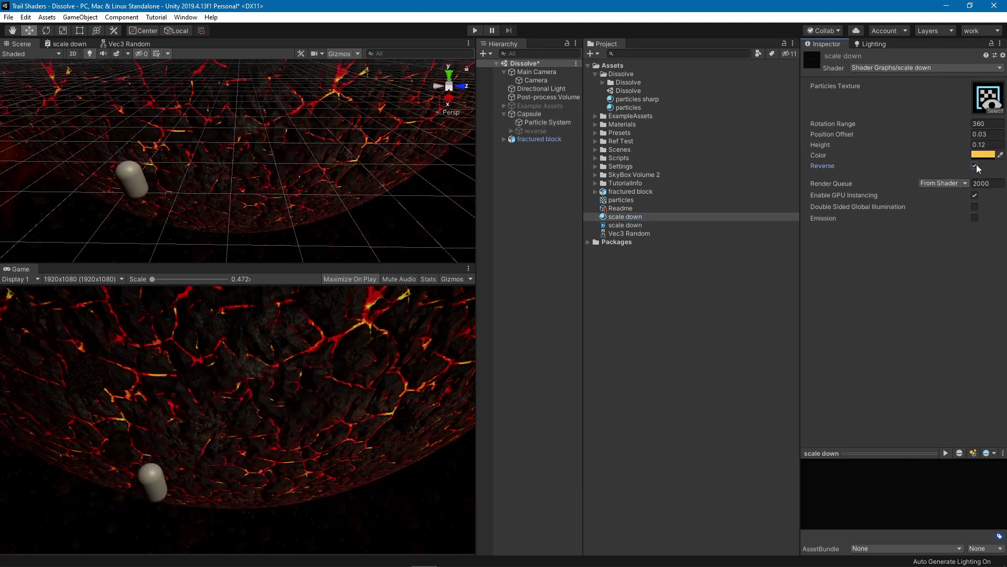
Step: Deactivate the Capsule's Particle System, activate the reverse object and expand its children
click(546, 122)
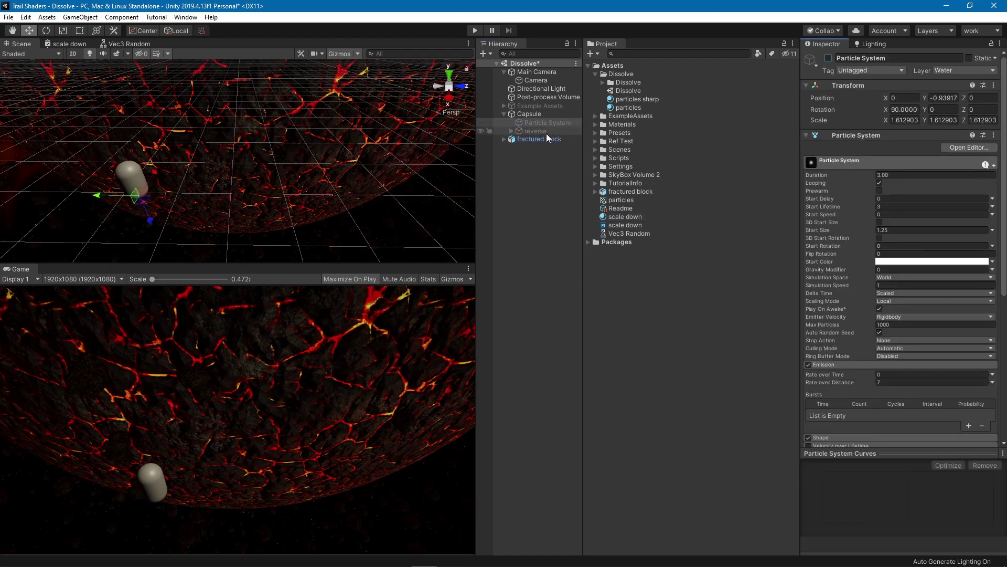
click(577, 131)
click(829, 57)
click(511, 130)
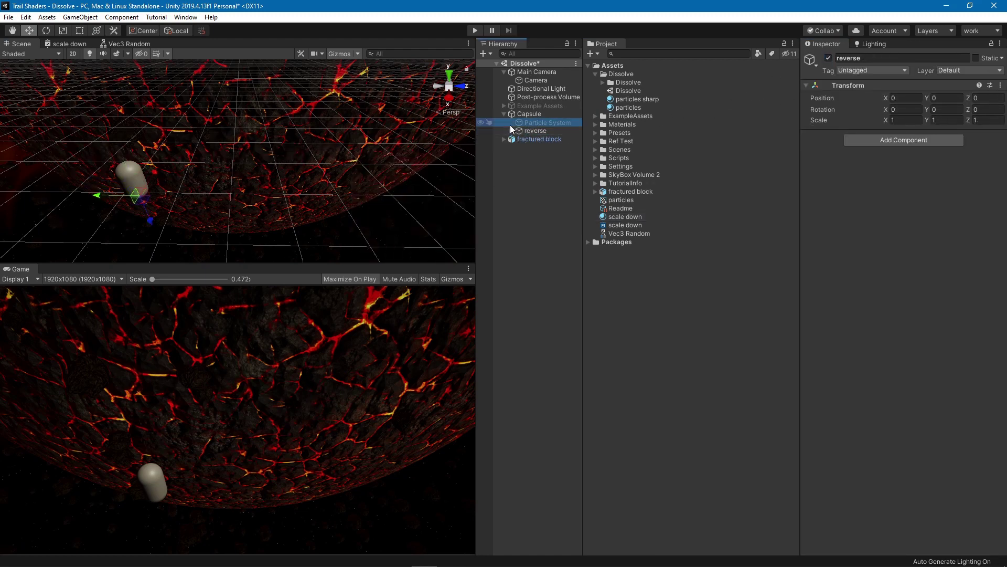
Step: Select the Capsule together with both reverse particle systems and move it across the fractured block
click(524, 139)
click(543, 149)
ctrl+click(545, 139)
ctrl+click(529, 114)
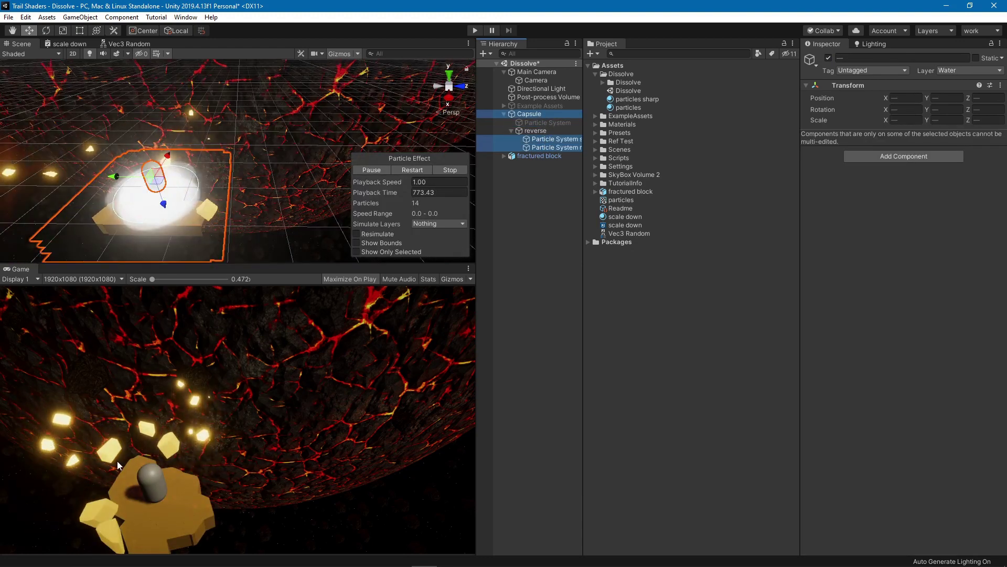
drag(160, 179, 228, 181)
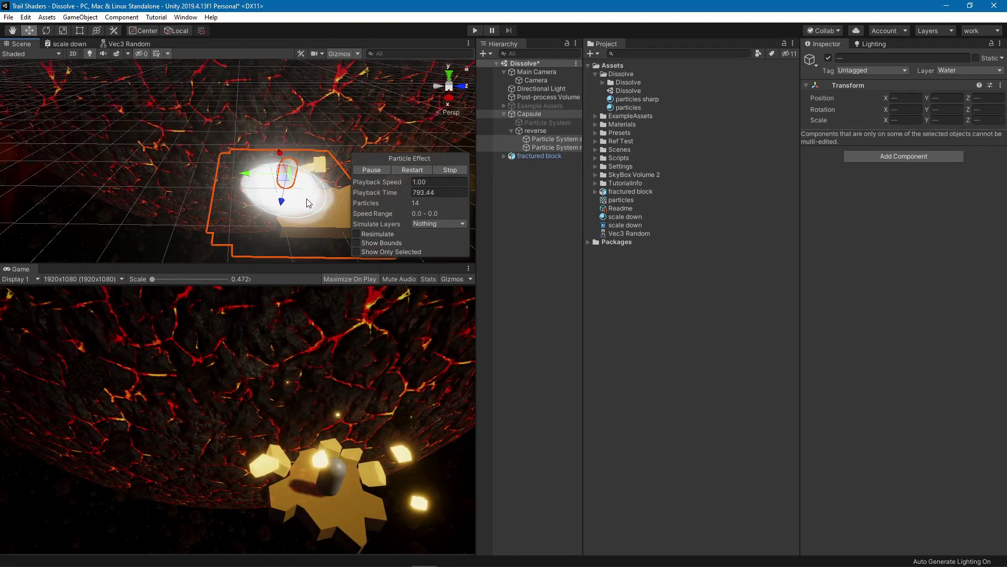
Step: Compare the emission settings of the static and moving particle systems, and examine the moving system's shape and lifetime modules
click(547, 140)
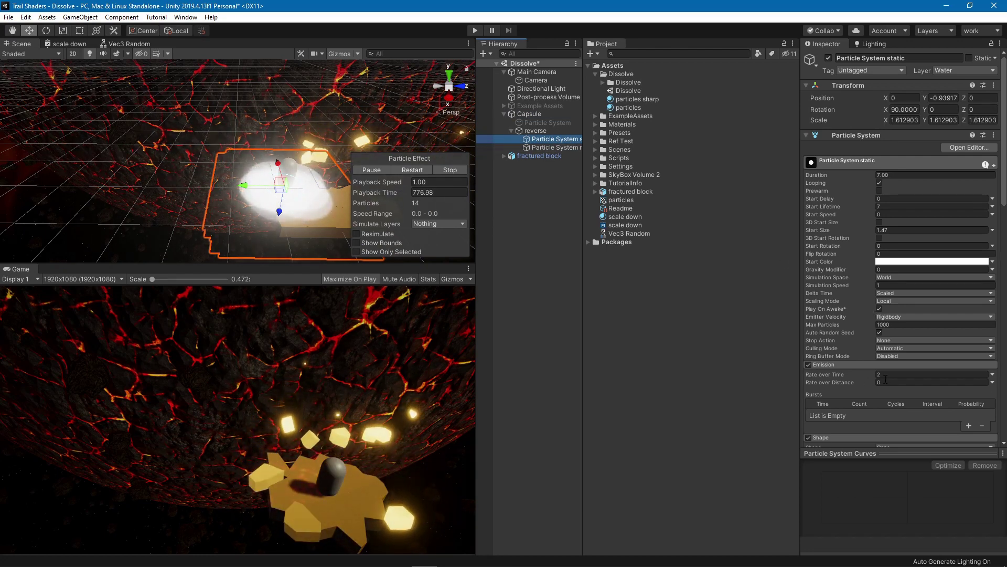
click(539, 148)
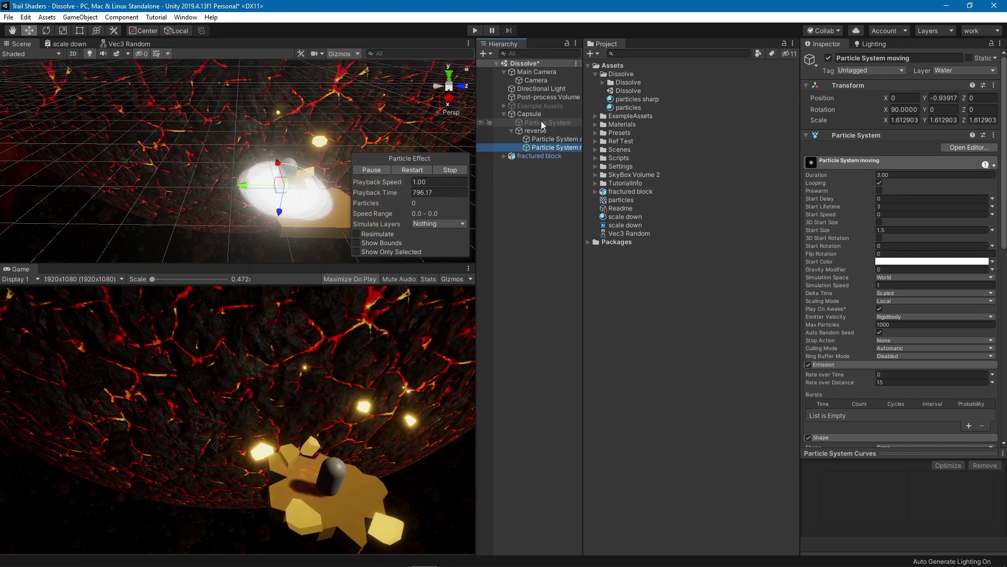
scroll(859, 340, down, 3)
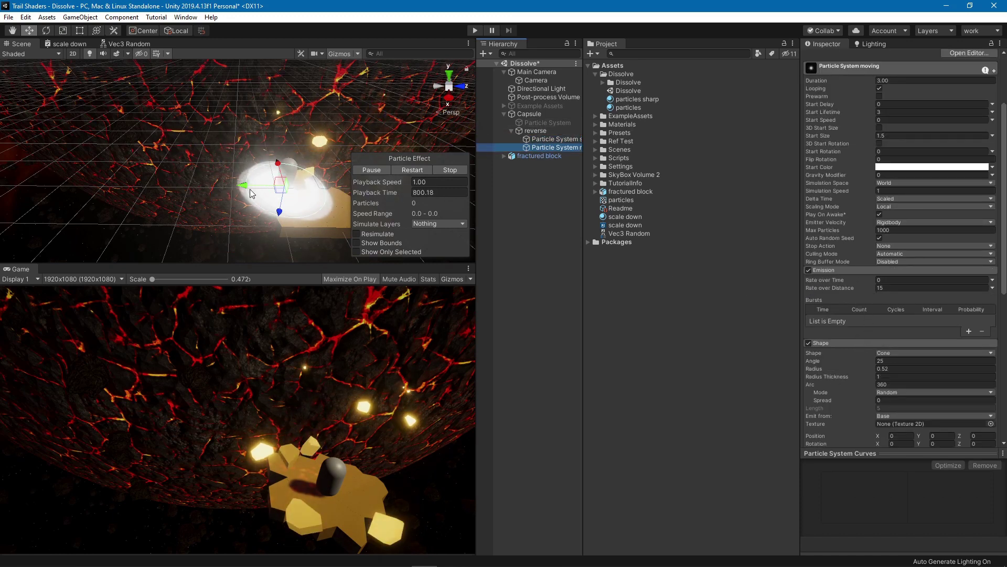
scroll(868, 307, down, 3)
scroll(864, 306, down, 6)
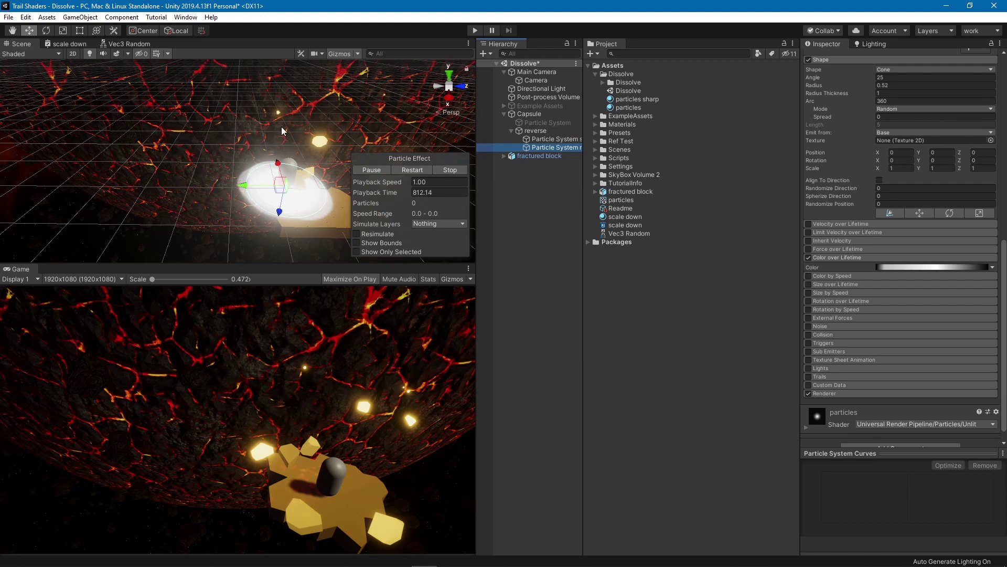
Step: Expand the moving particle system's Renderer module and examine its settings
click(866, 300)
click(826, 301)
scroll(835, 325, down, 1)
click(859, 382)
scroll(834, 366, down, 3)
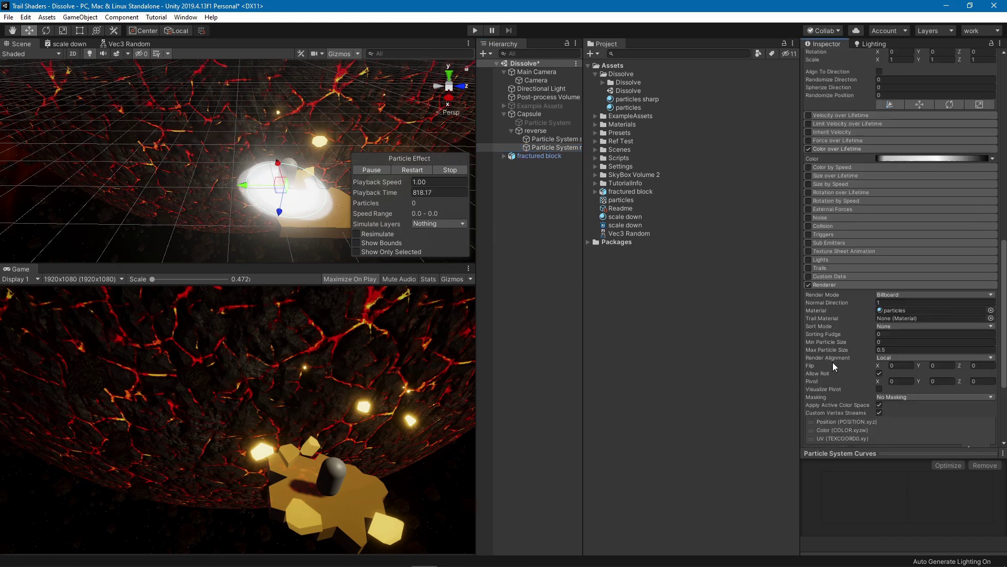
mouse_move(827, 362)
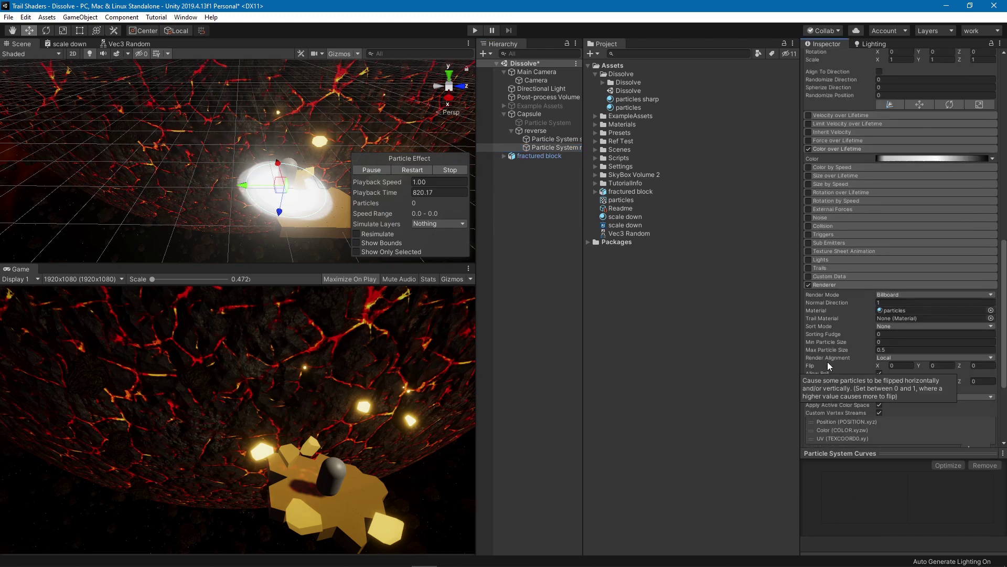
Step: Locate the Renderer's particles material in the project and compare its settings with the particles sharp material
click(891, 310)
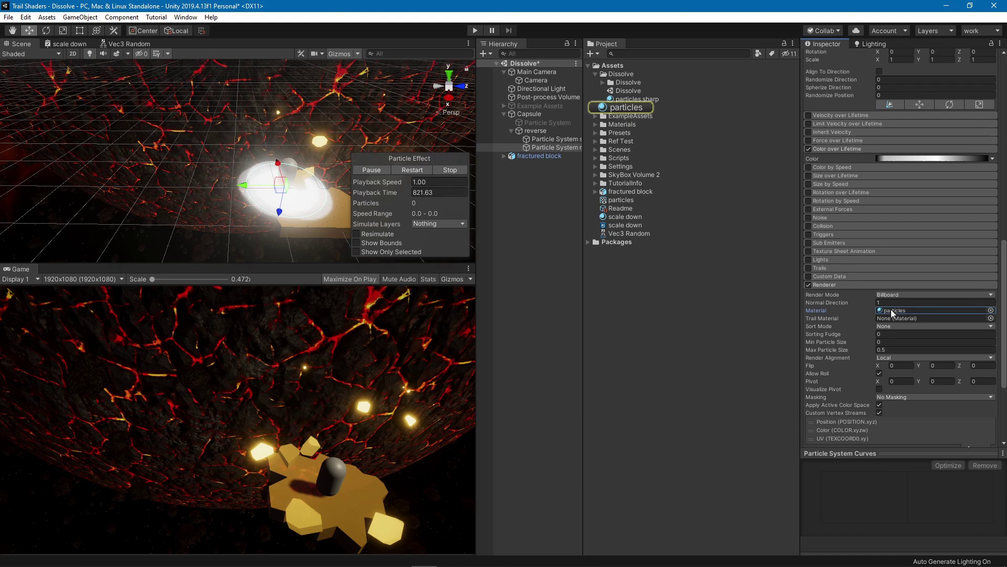
click(630, 108)
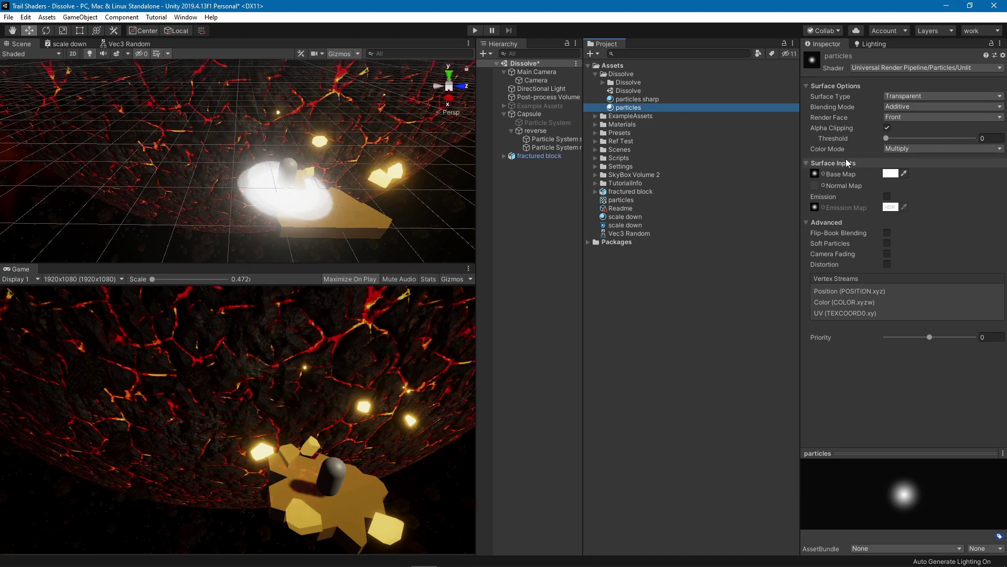
click(635, 100)
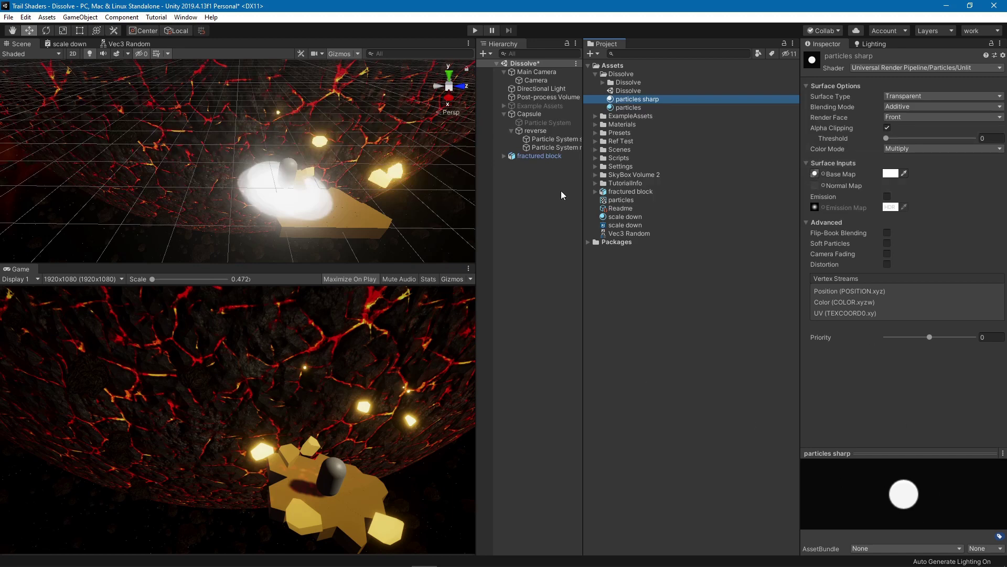
Step: Preview the static particle system's effect in the scene and return to the scale down graph
click(557, 139)
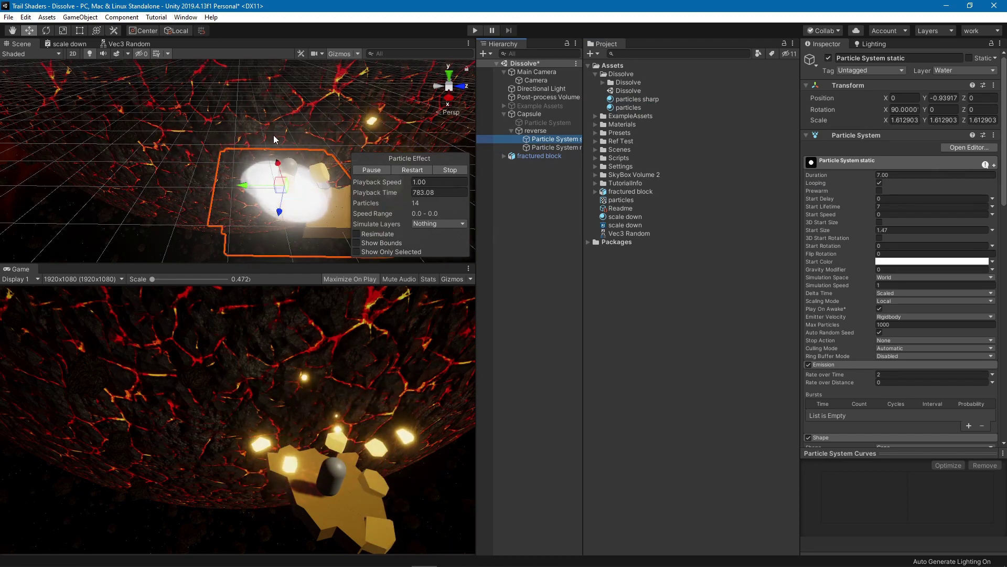
click(69, 43)
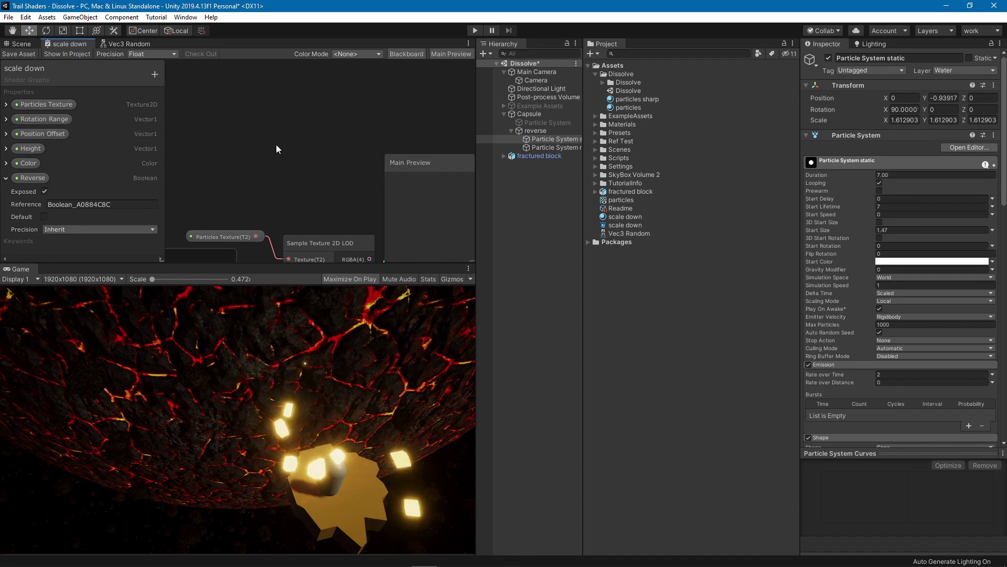
Step: Maximize the scale down graph, shift the Reverse property node slightly away from One Minus, and trace the Branch node's output connections
key(shift+space)
scroll(358, 205, up, 3)
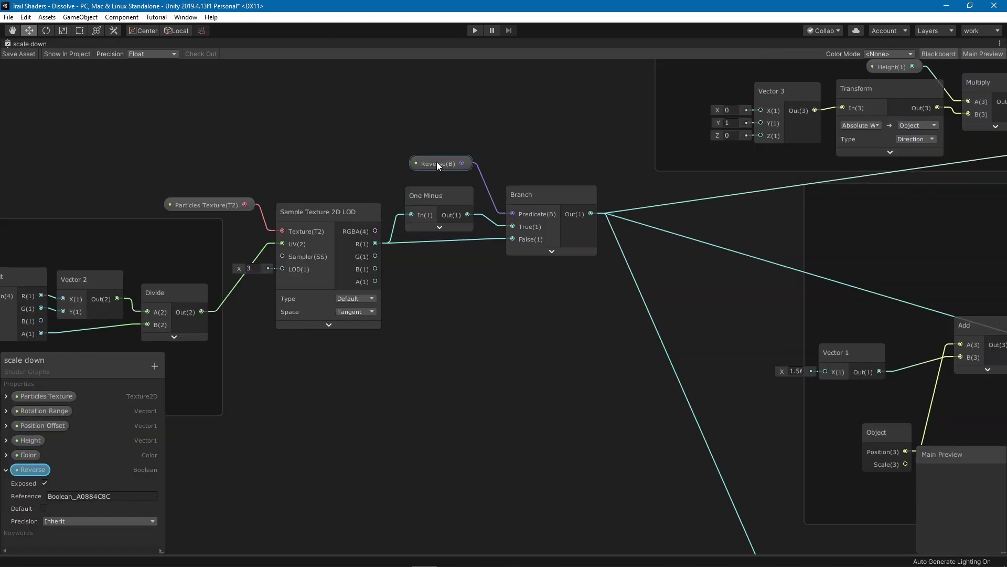
drag(437, 163, 441, 160)
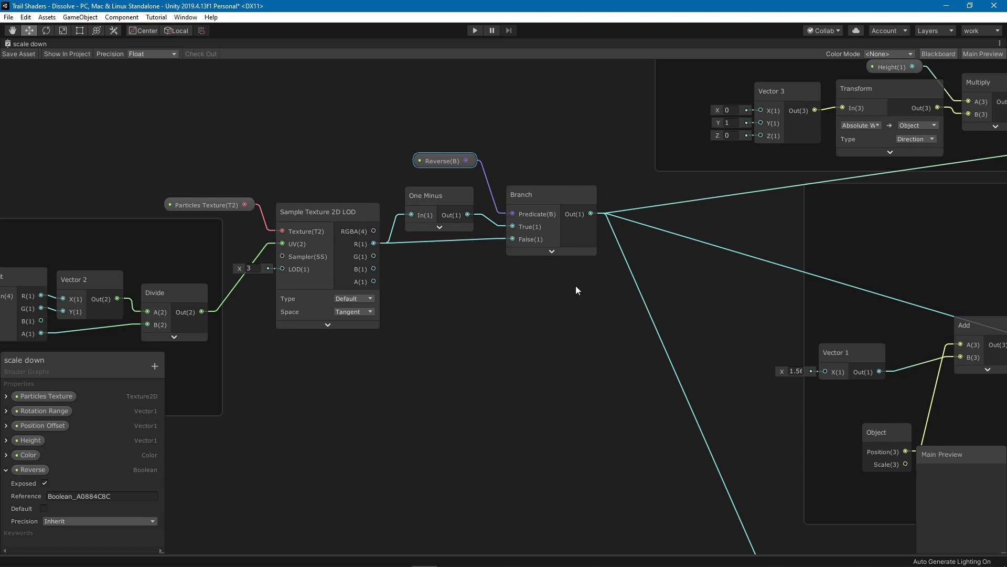
scroll(509, 291, down, 2)
click(406, 245)
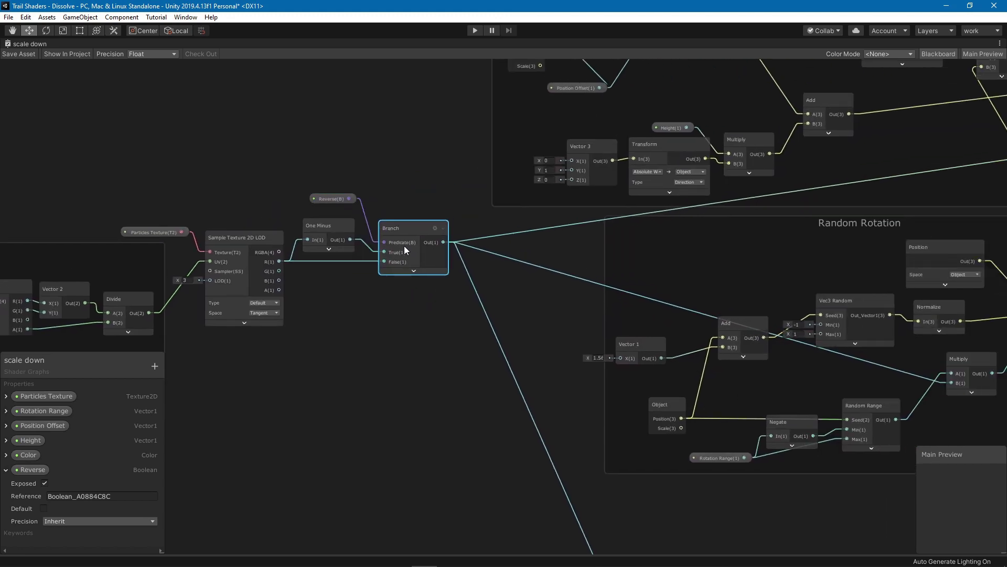
scroll(443, 268, down, 4)
scroll(505, 270, up, 4)
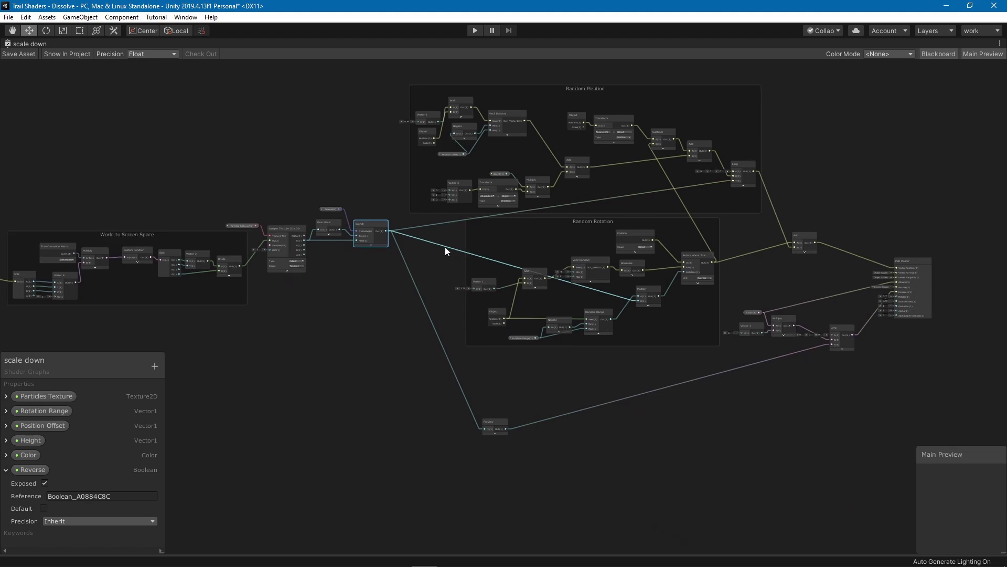
Step: Space out the Multiply, Vector 1 and Lerp nodes feeding the PBR Master's Emission, and trace the Lerp's T input back to the Preview node
middle_drag(808, 366, 360, 284)
scroll(624, 317, up, 5)
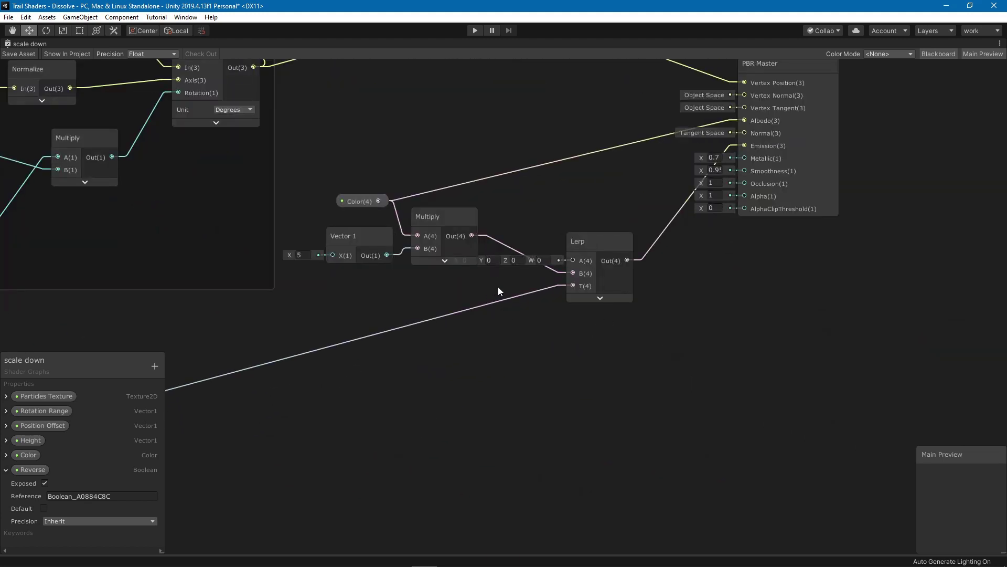
middle_drag(564, 209, 580, 233)
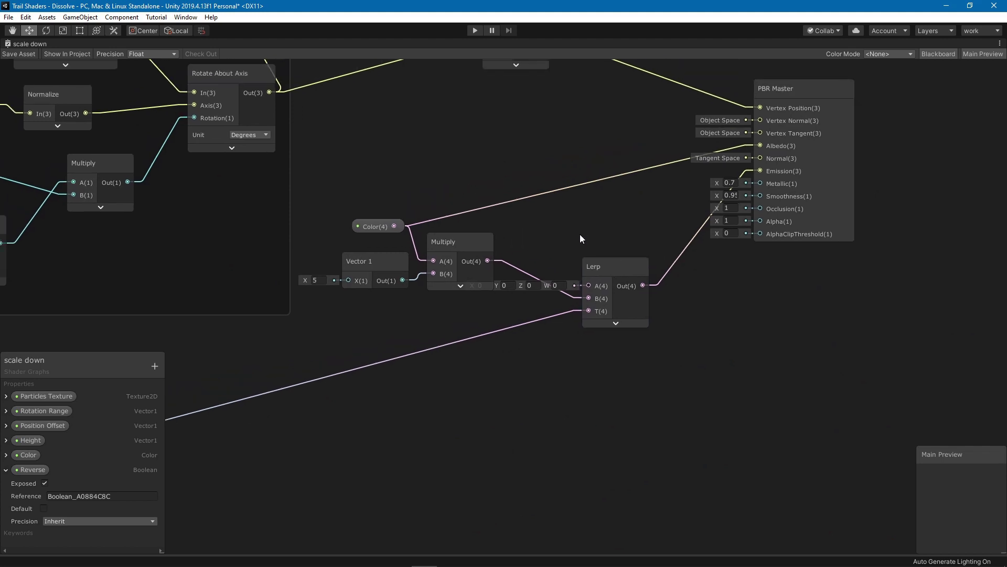
drag(448, 244, 459, 243)
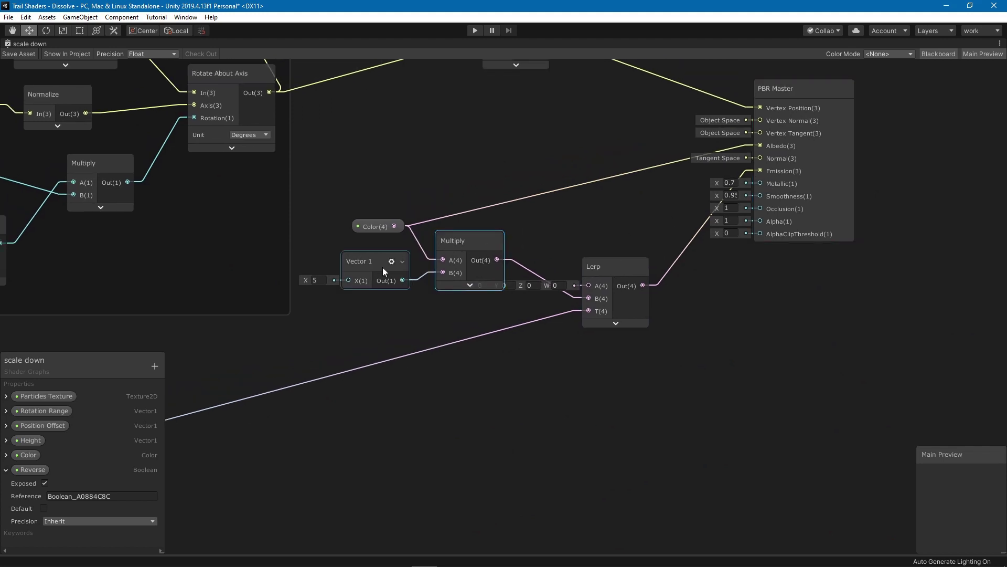
drag(377, 273, 383, 284)
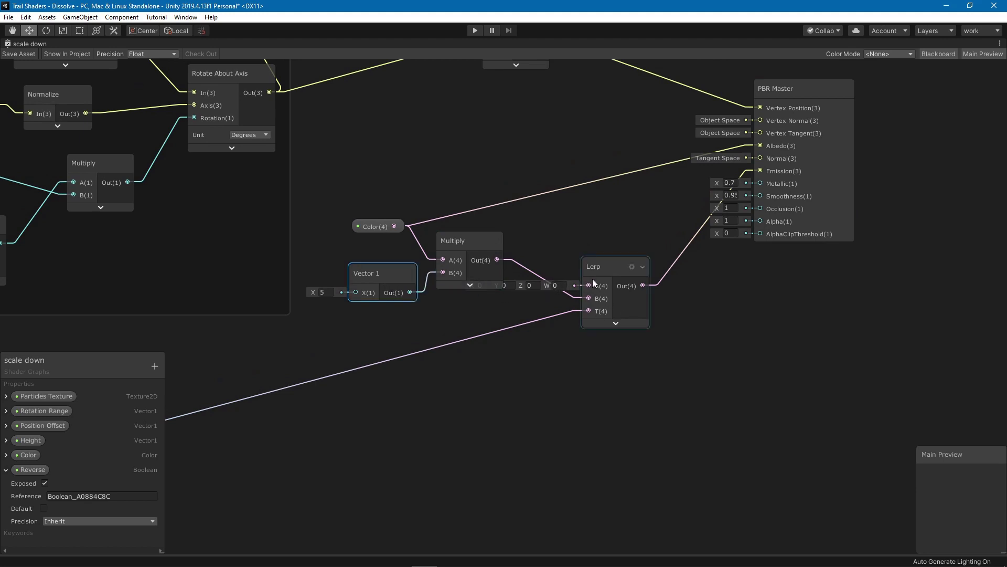
drag(592, 279, 610, 262)
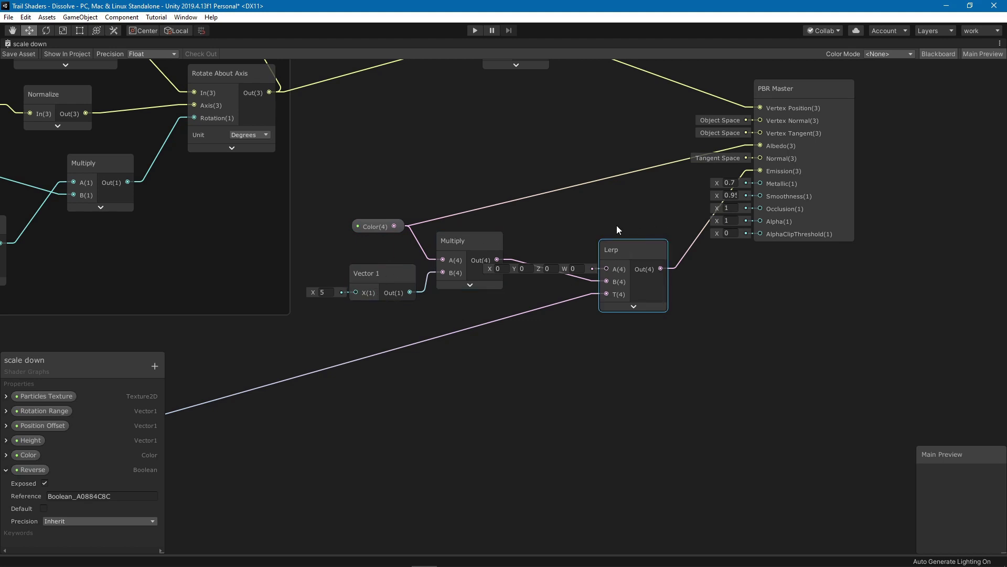
middle_drag(622, 231, 646, 299)
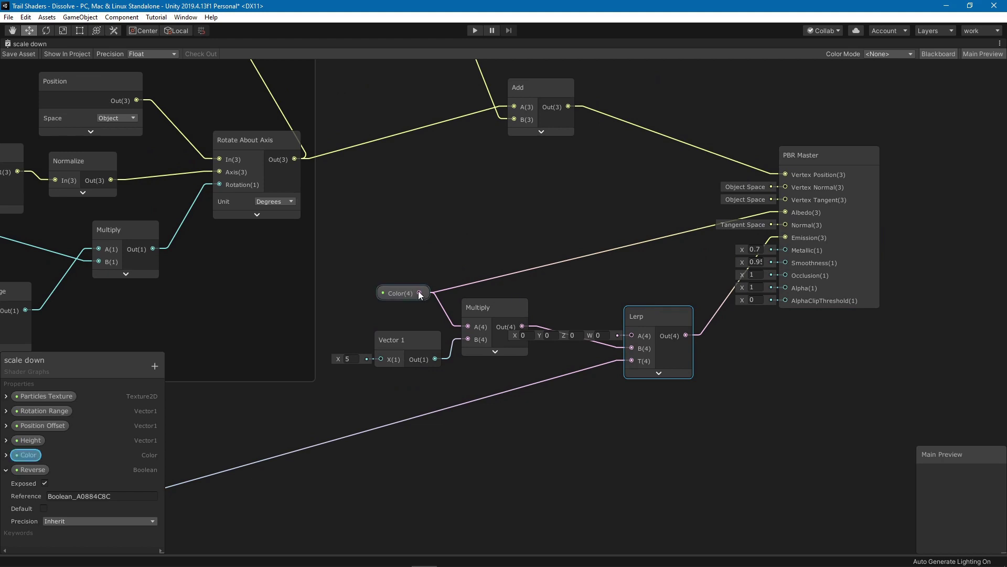
scroll(426, 240, down, 1)
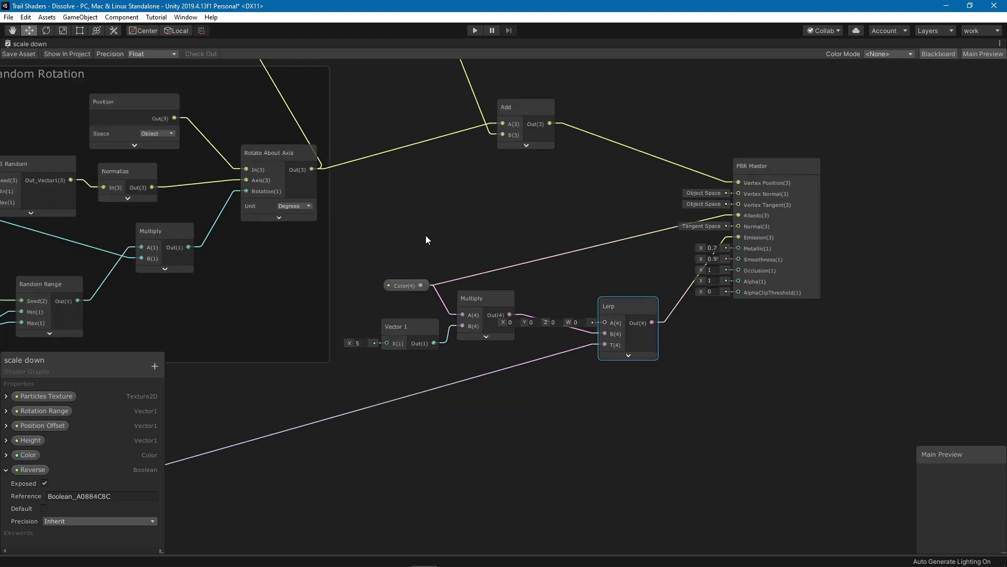
scroll(426, 240, down, 1)
middle_drag(249, 338, 558, 307)
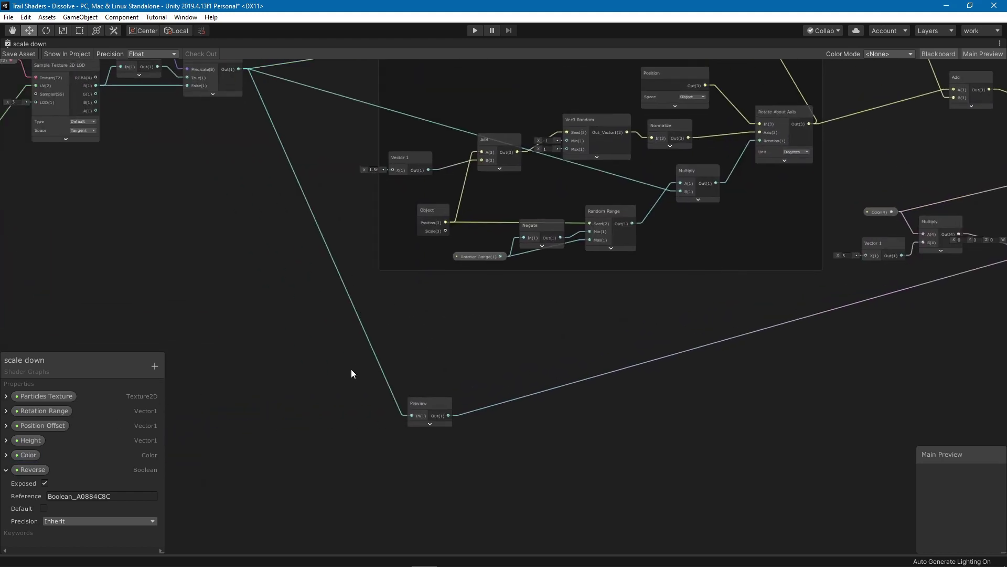
Step: Move the Vec3 Random node in the Random Position group slightly farther from the Negate node
scroll(385, 417, down, 2)
scroll(363, 226, up, 4)
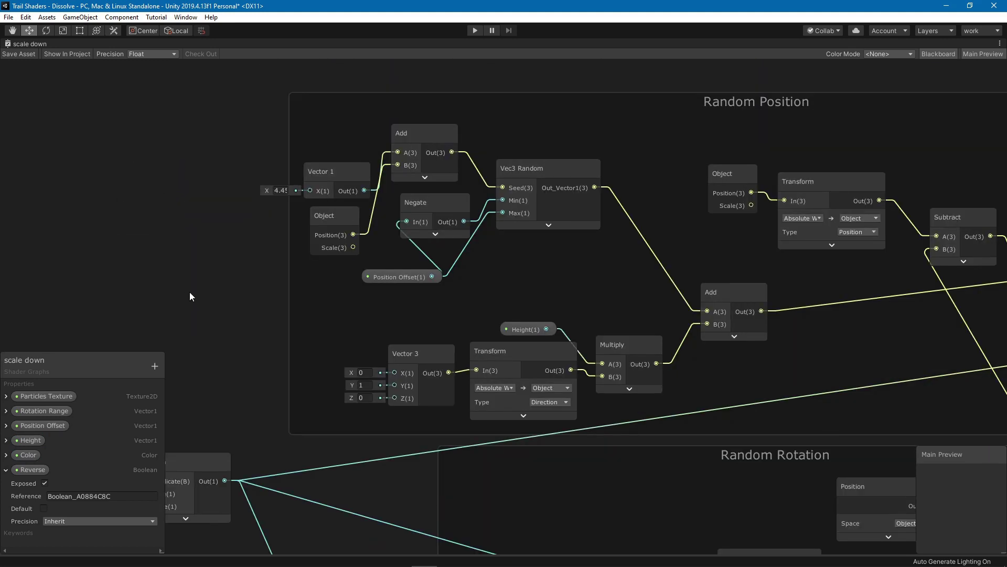
middle_drag(212, 286, 169, 270)
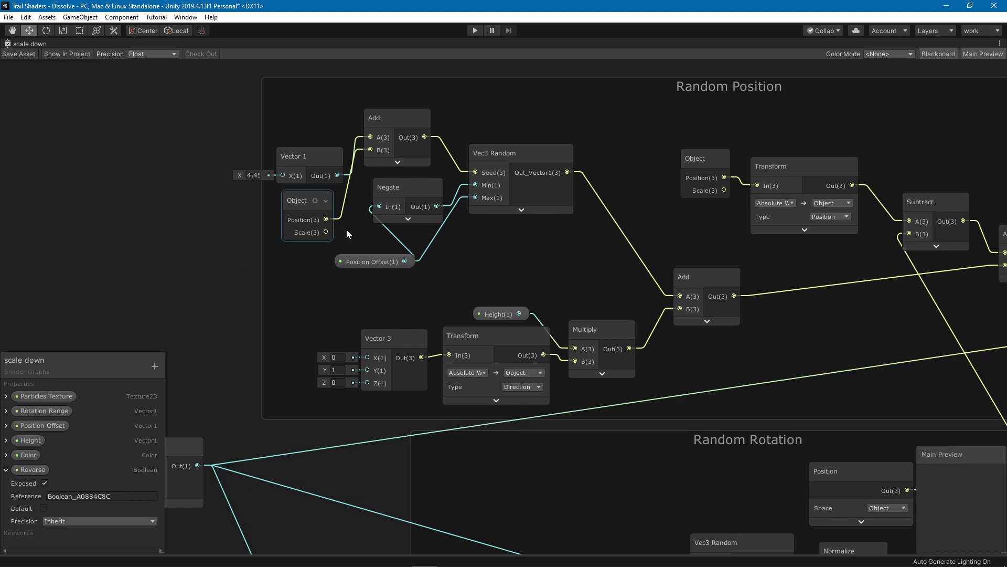
click(496, 166)
key(Caps_Lock)
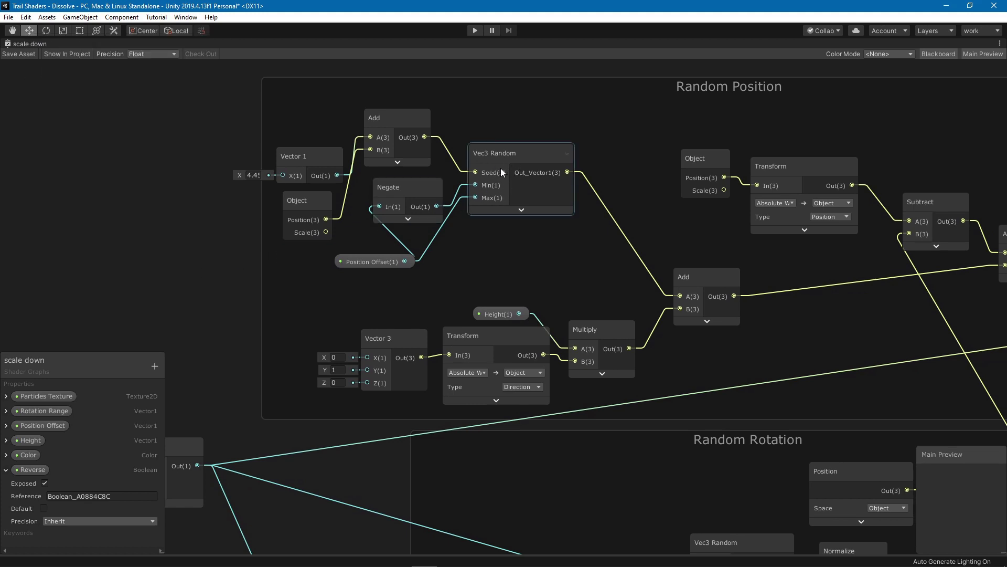
drag(507, 167, 519, 173)
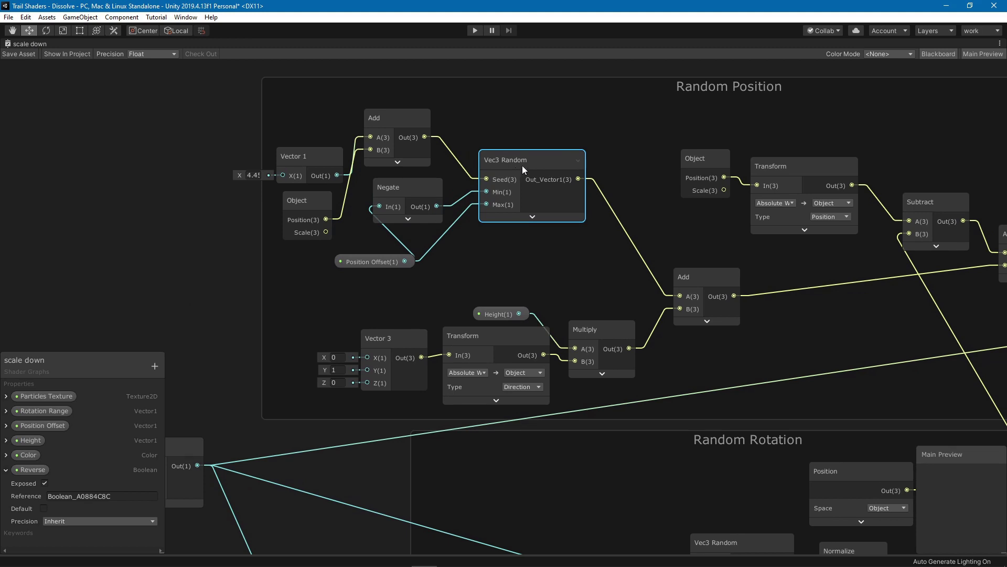
Step: Switch to the Vec3 Random sub graph in a maximized view, saving the modified shader graph
key(shift+space)
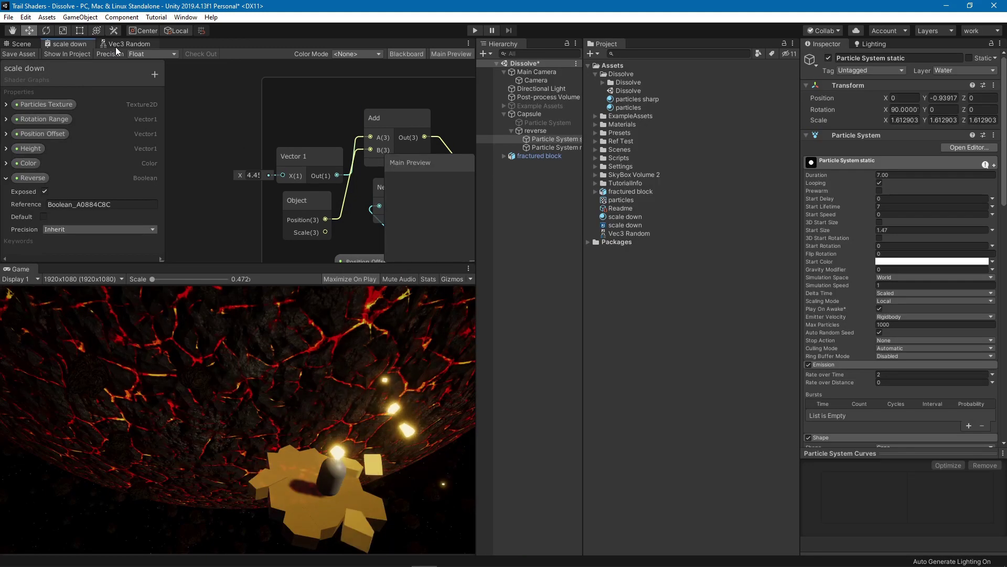
click(125, 44)
key(shift+space)
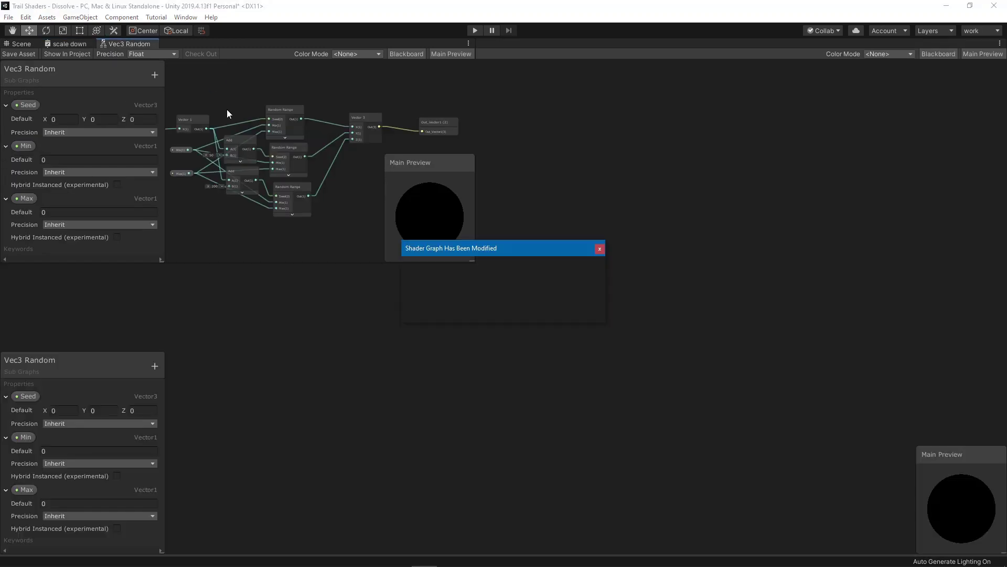
click(540, 310)
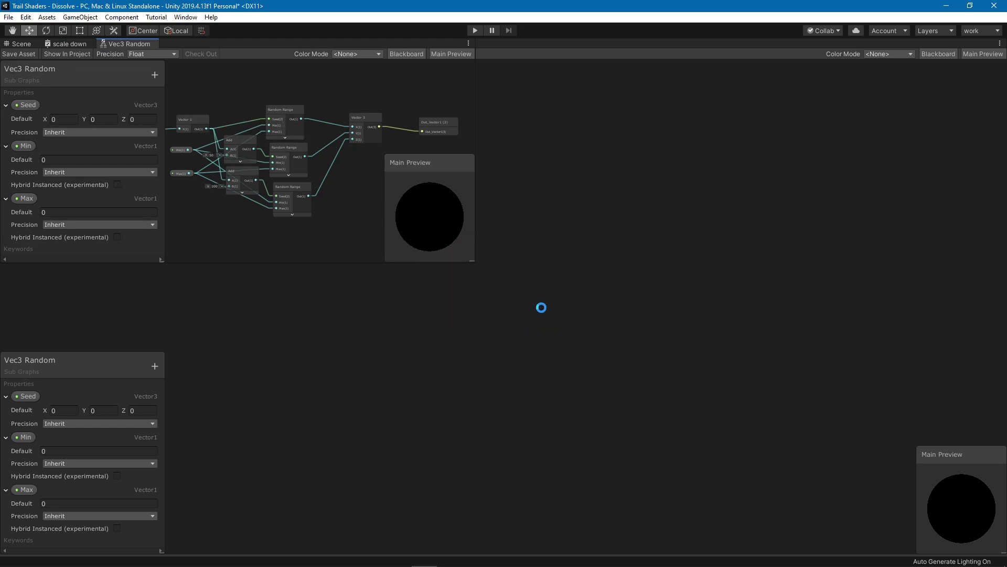
key(Caps_Lock)
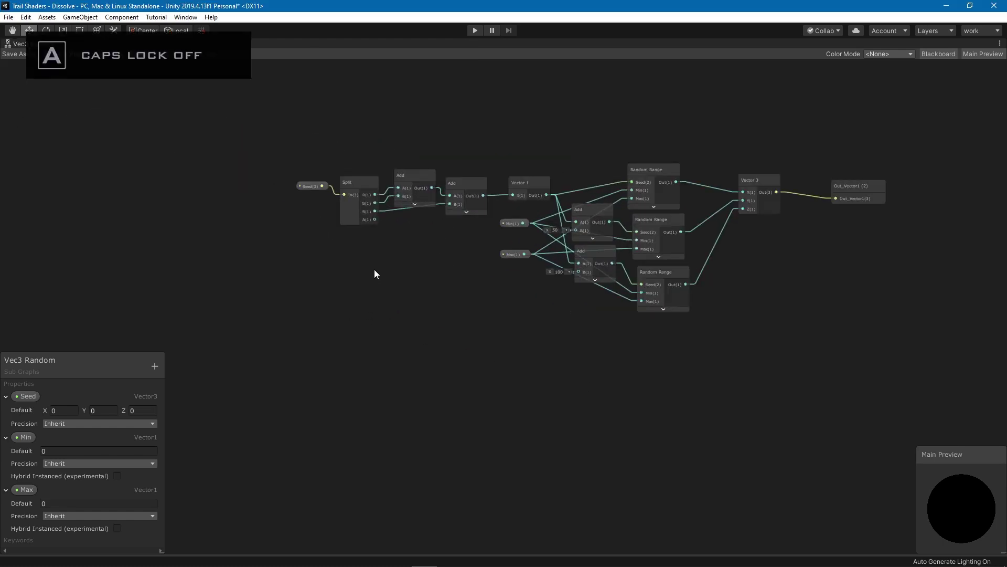
Step: Separate the Split node from the first Add node in the chain that sums the Seed components
scroll(373, 269, up, 3)
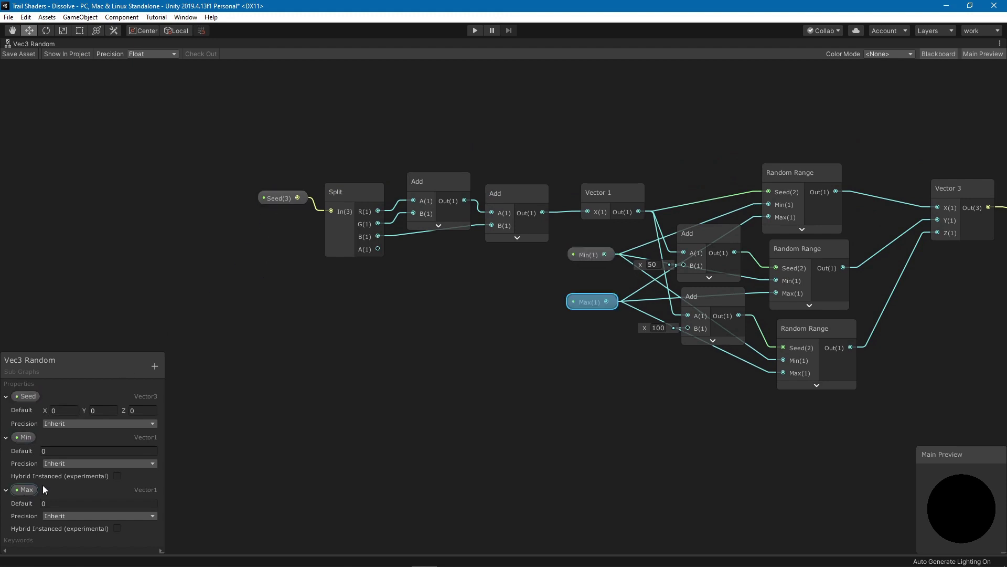
key(Caps_Lock)
middle_drag(295, 318, 233, 324)
click(280, 253)
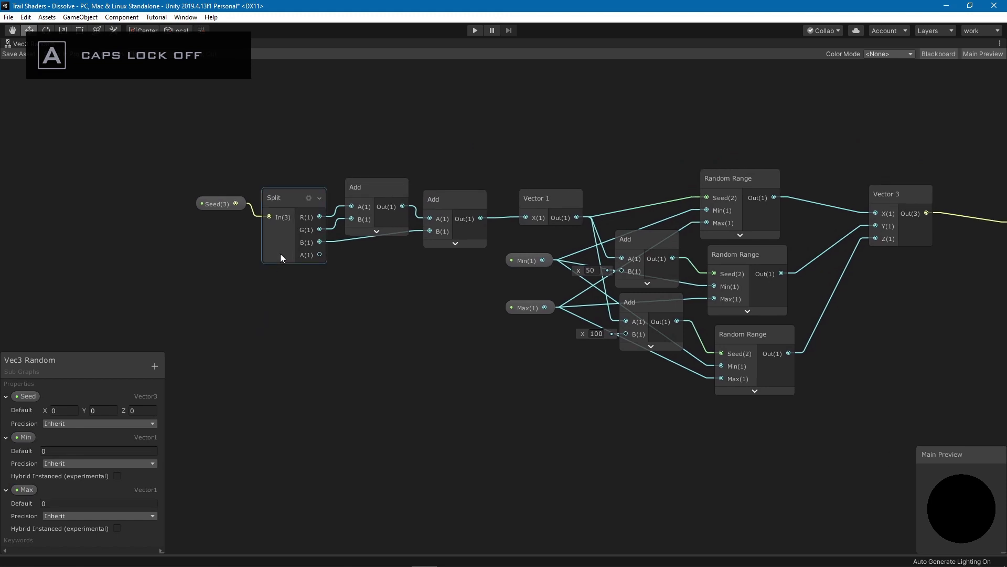
click(213, 213)
drag(386, 205, 385, 194)
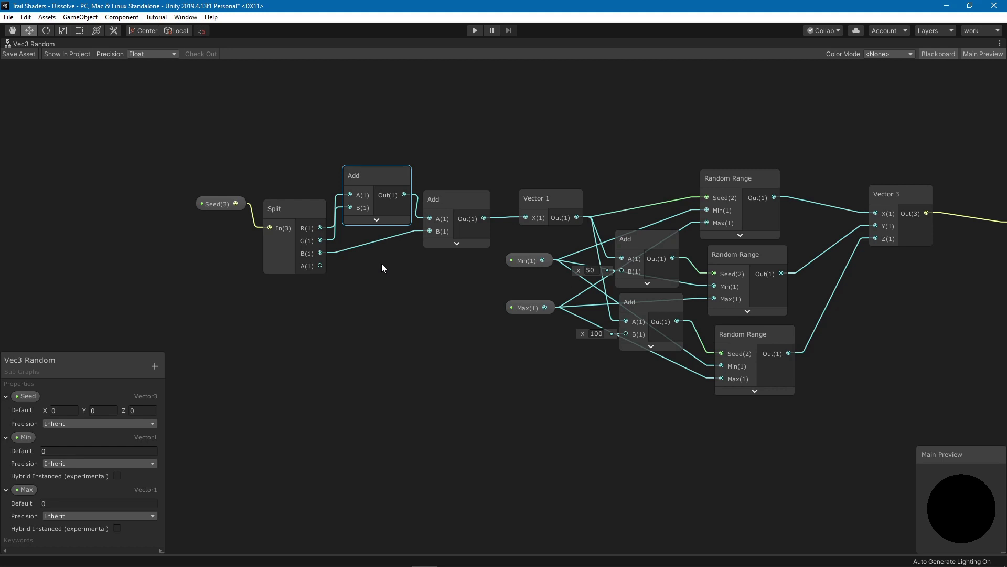
Step: Spread the three Random Range nodes slightly apart and follow their outputs through Vector 3 to the sub graph output
drag(728, 188, 730, 175)
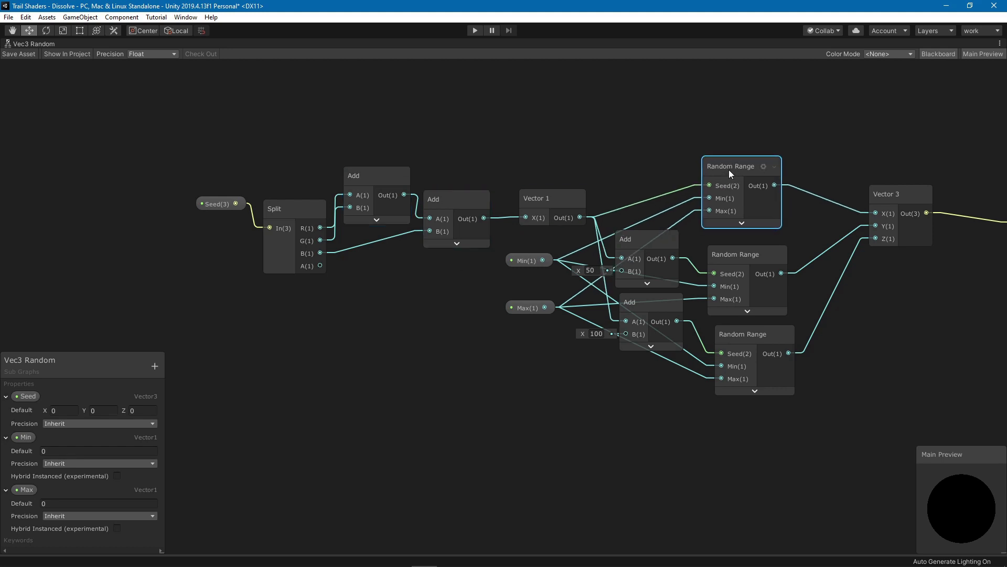
middle_drag(729, 174, 669, 142)
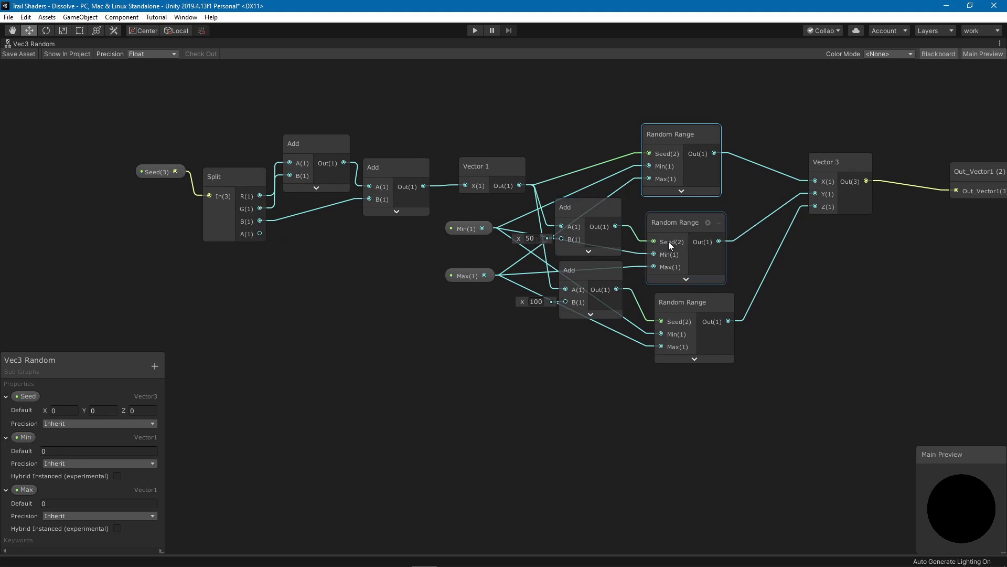
drag(674, 241, 678, 237)
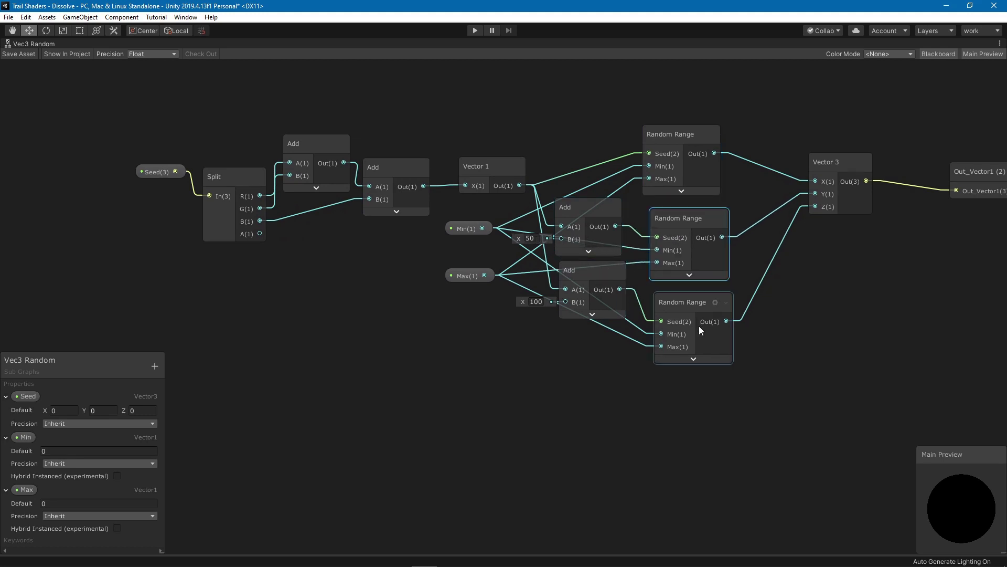
drag(699, 326, 699, 331)
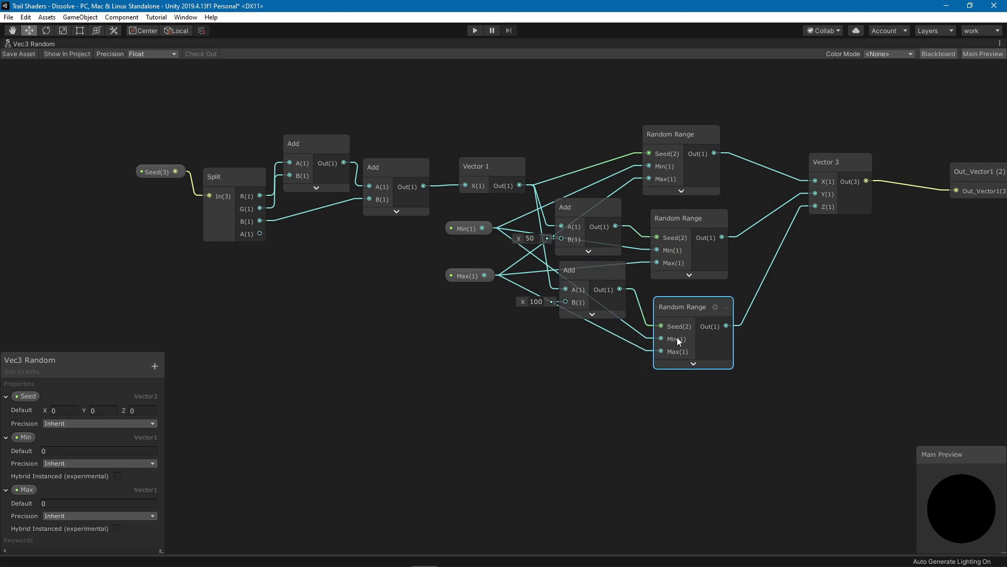
middle_drag(547, 332, 477, 370)
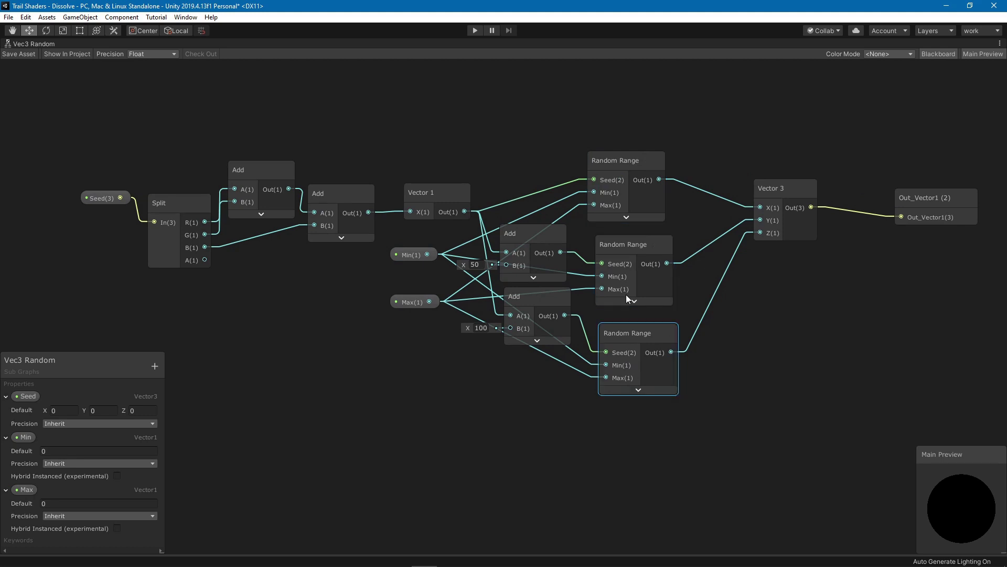
middle_drag(687, 318, 471, 353)
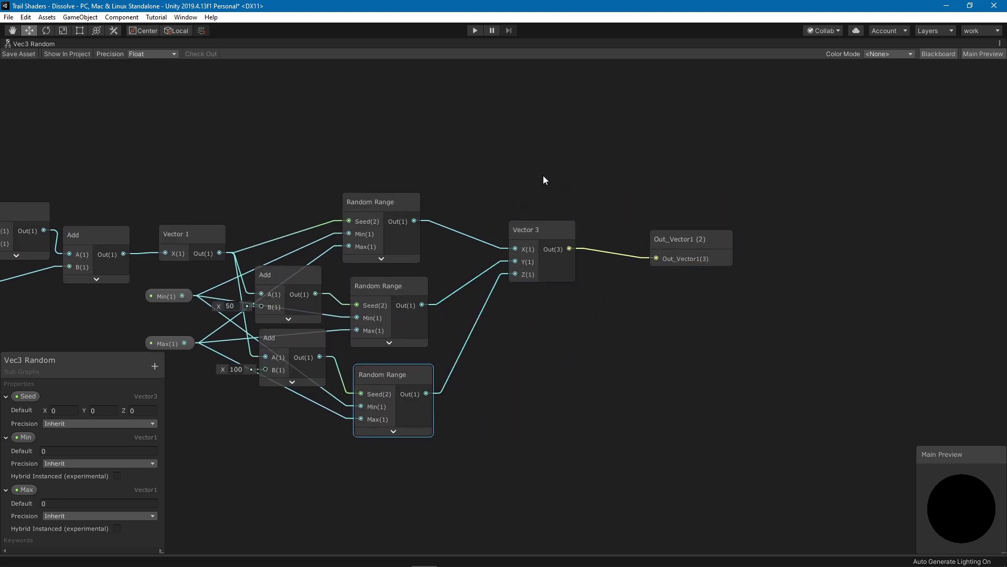
Step: Return to the scale down graph in a maximized view, saving the Vec3 Random sub graph changes
key(shift+space)
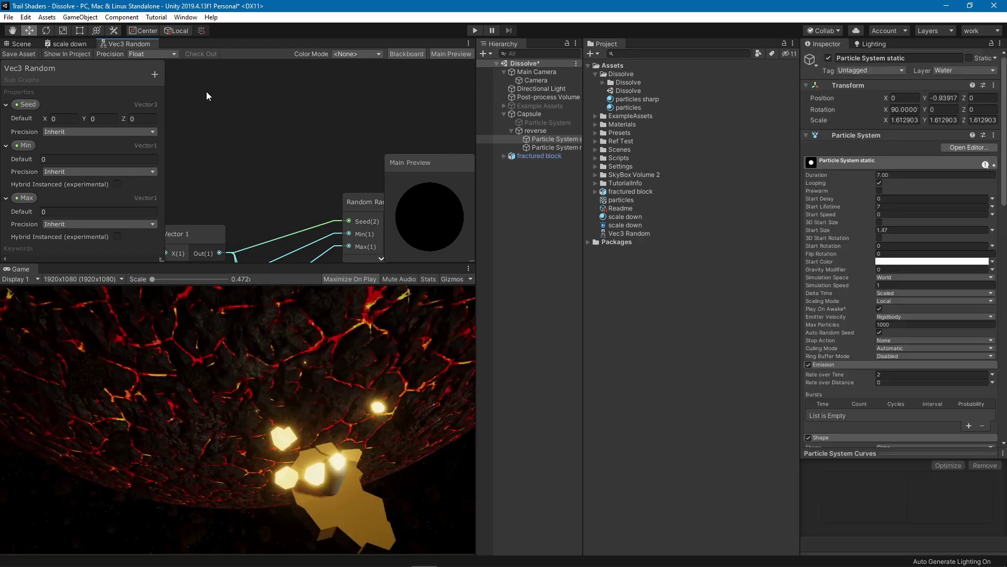
click(76, 46)
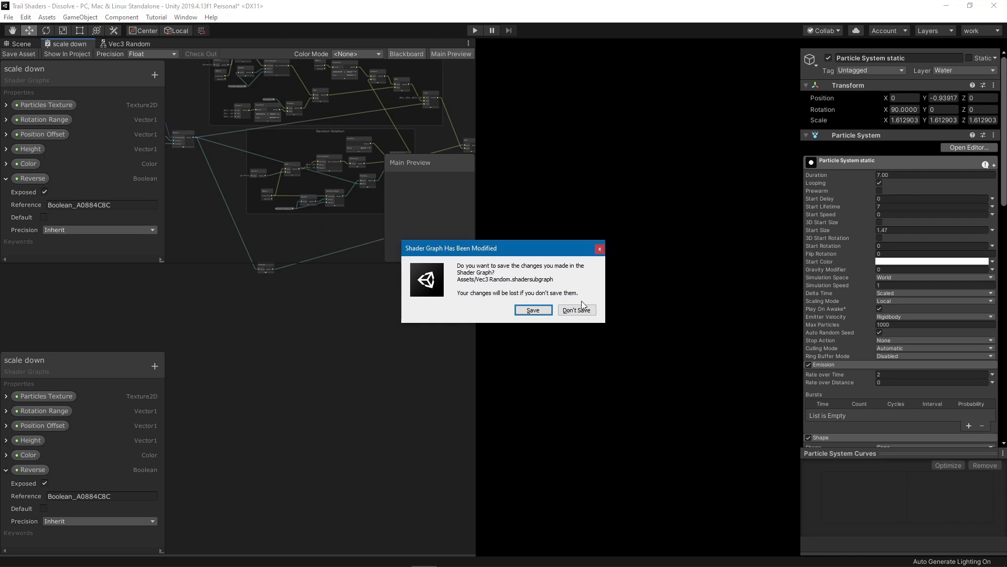
click(540, 309)
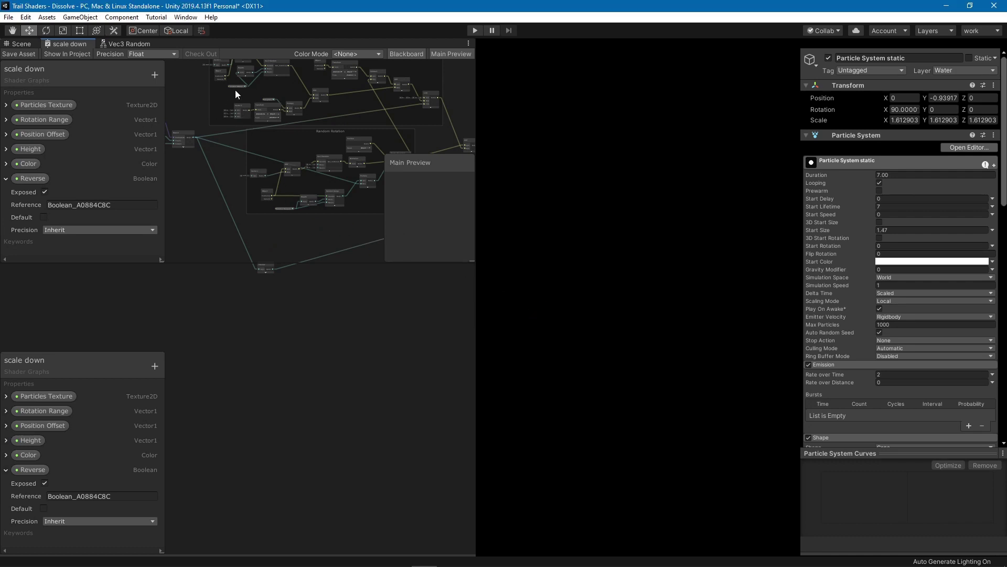
key(shift+space)
Step: Examine how Position Offset, Height and the Vector 3 direction feed the Random Position group
scroll(335, 158, up, 8)
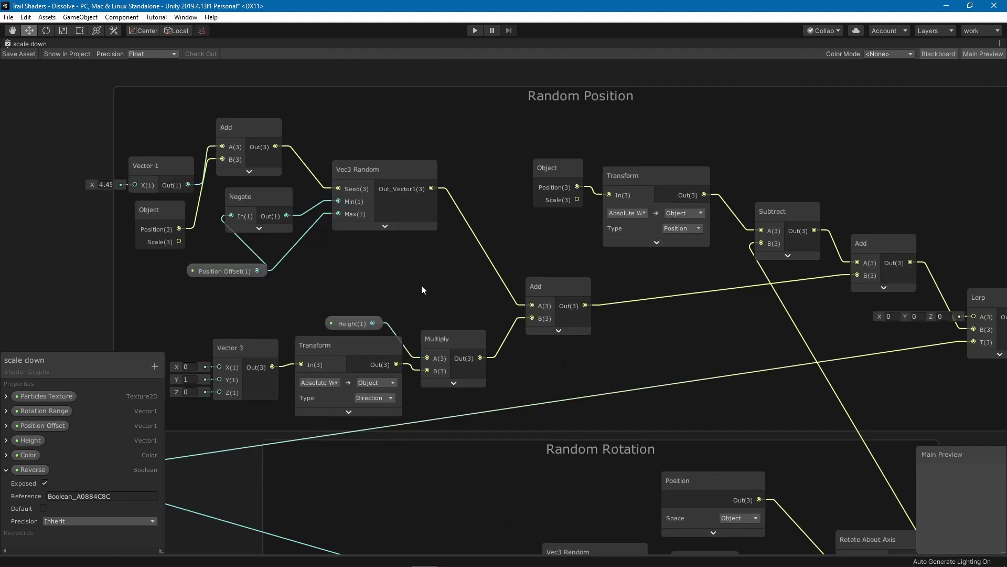
middle_drag(422, 289, 221, 204)
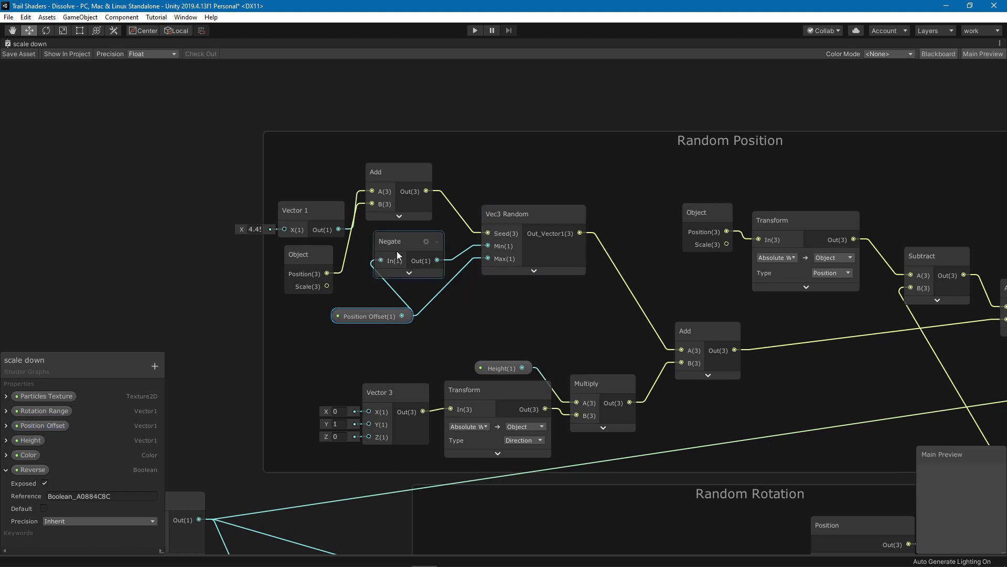
middle_drag(567, 302, 552, 282)
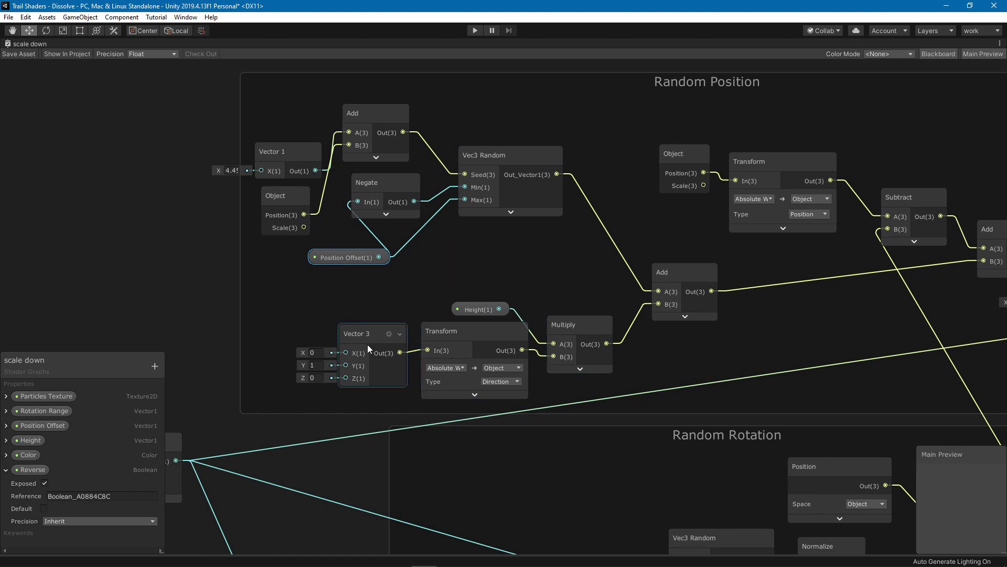
Step: Rearrange the Vector 3, direction Transform, Multiply and Height nodes in the Random Position group, raising Multiply clear of Transform
drag(350, 346, 347, 349)
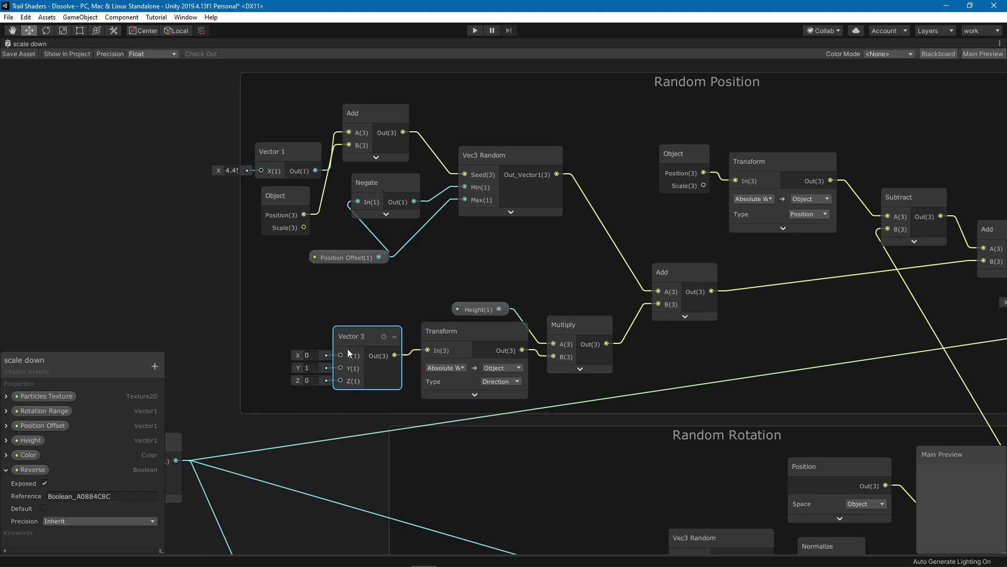
drag(369, 307, 580, 382)
click(375, 312)
drag(362, 335, 362, 330)
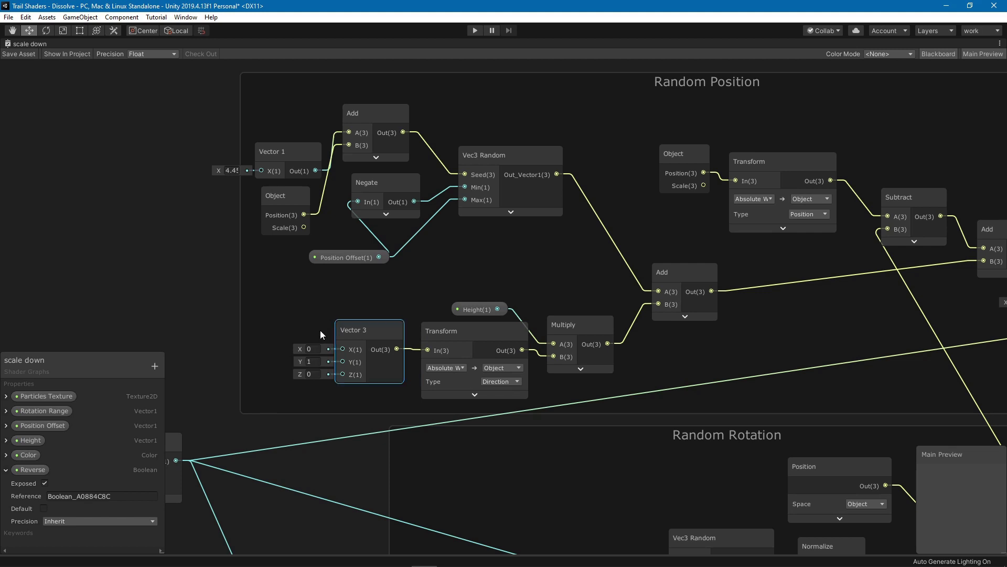
click(466, 349)
drag(466, 350, 458, 350)
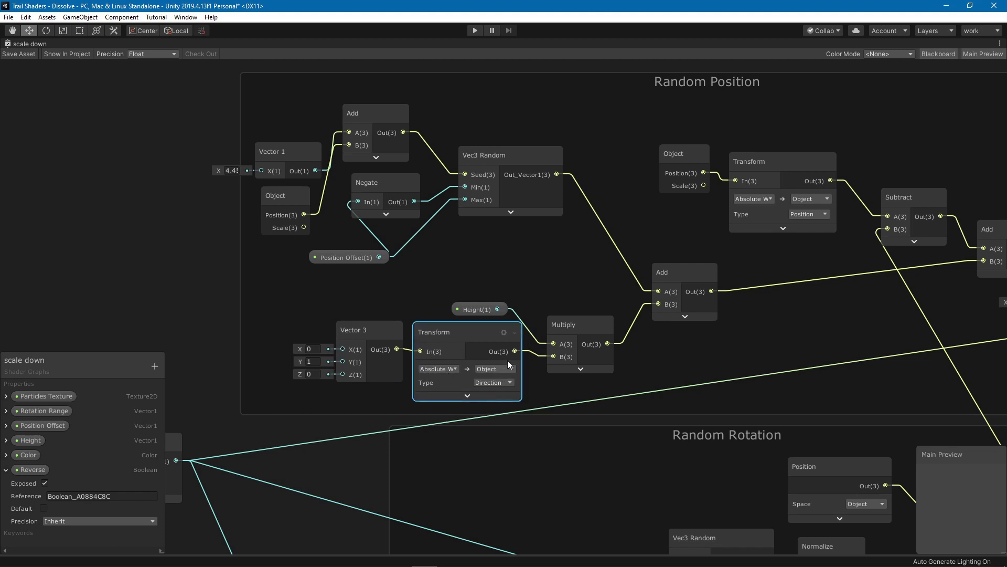
drag(556, 330, 557, 310)
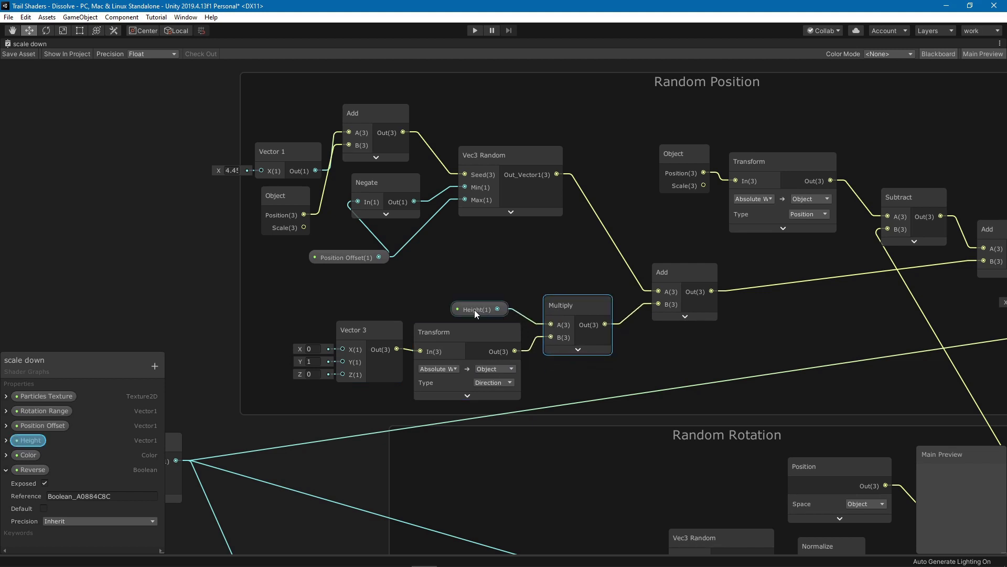
drag(467, 313, 468, 311)
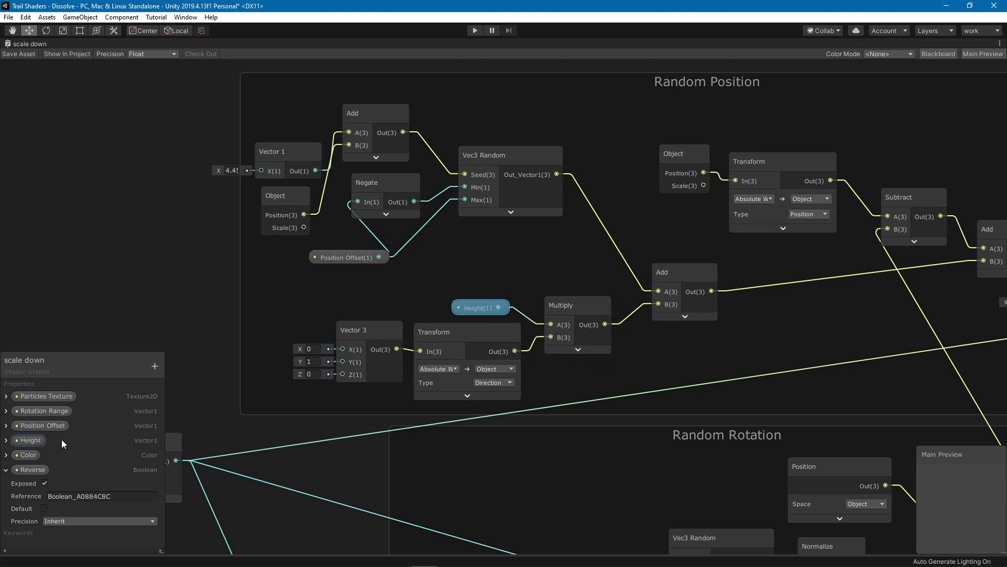
Step: Follow the summed random offset and the transformed Object position through Subtract and Add to the Random Position Lerp
middle_drag(611, 341, 565, 334)
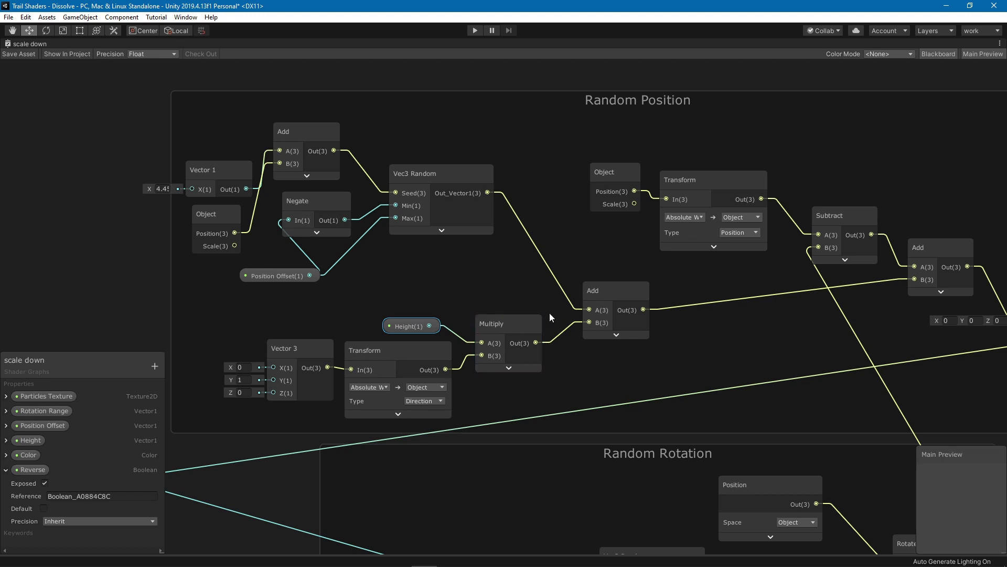
middle_drag(549, 313, 290, 313)
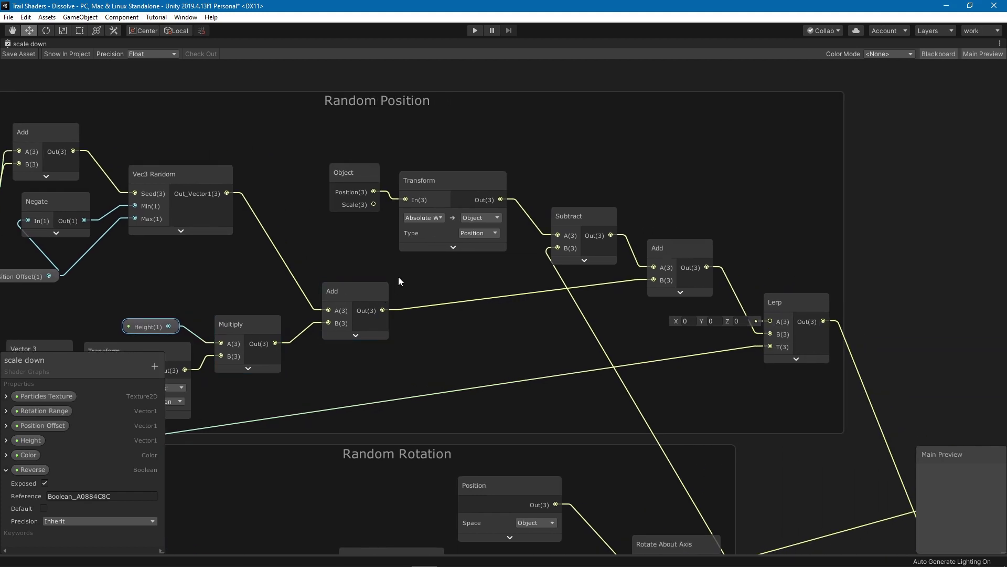
middle_drag(398, 276, 408, 287)
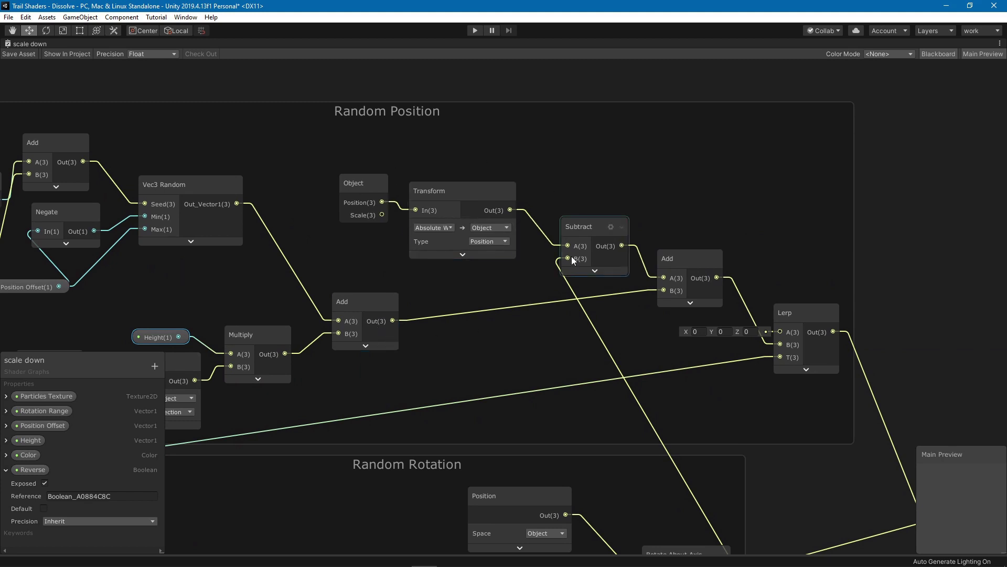
middle_drag(402, 250, 389, 225)
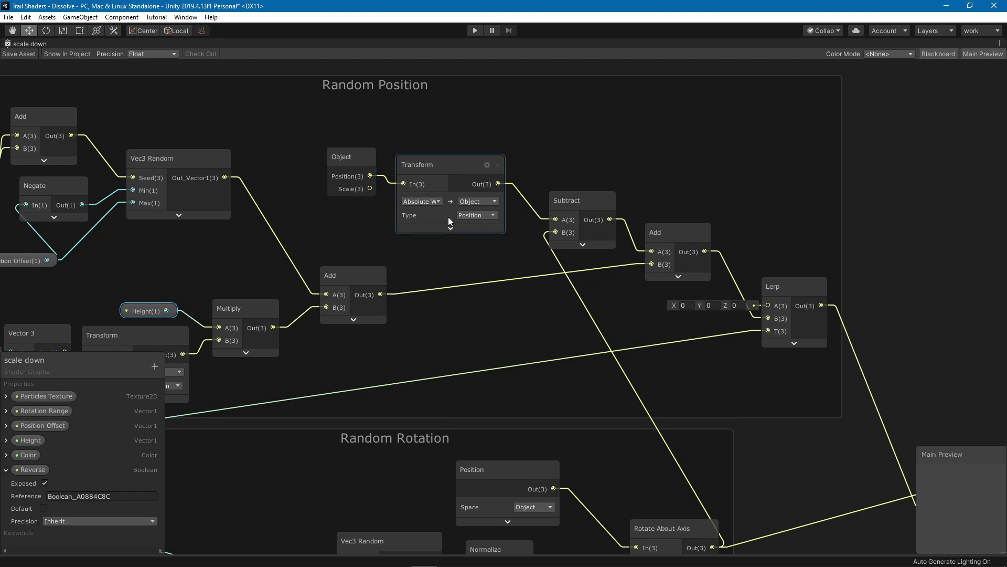
scroll(472, 236, down, 4)
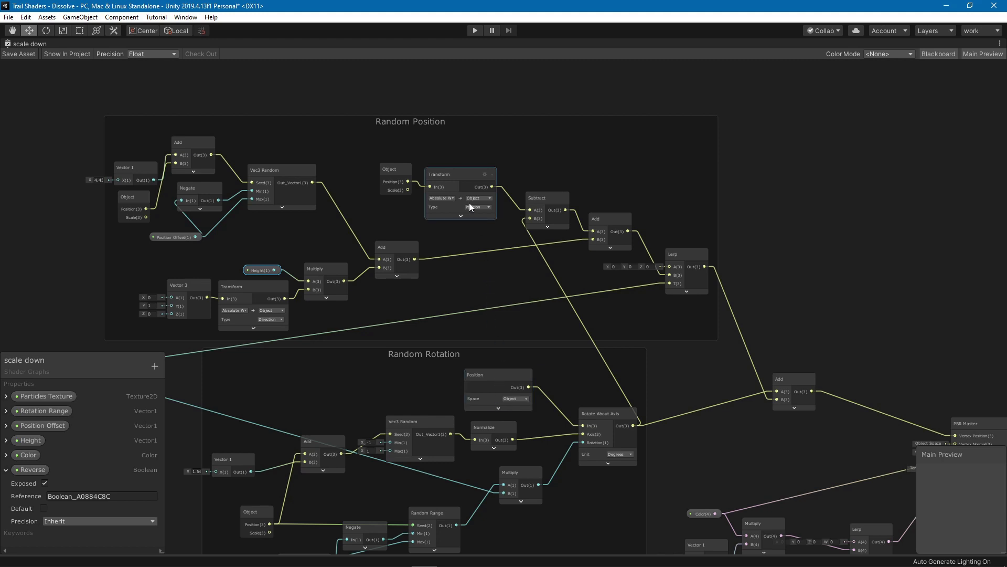
click(542, 201)
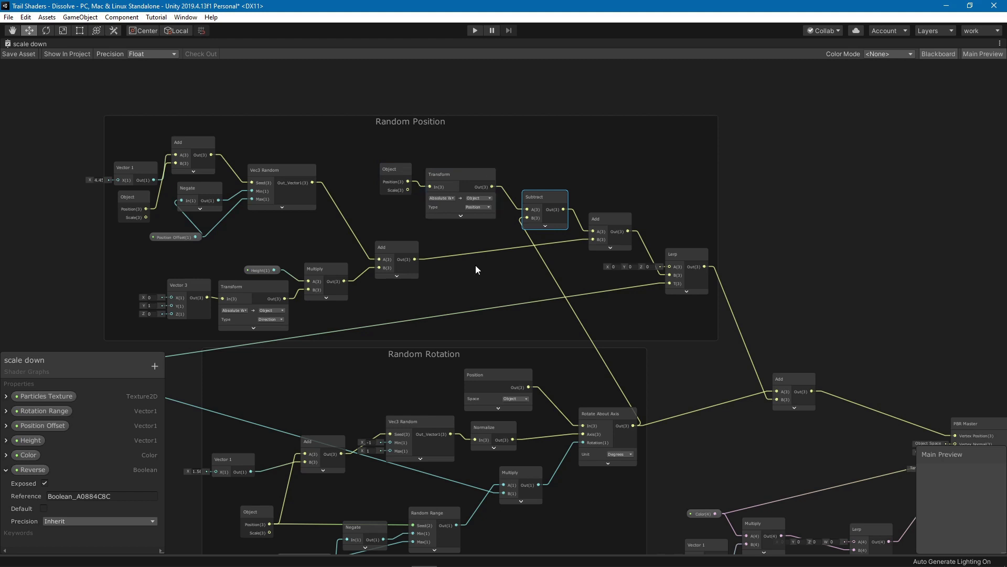
Step: Examine how the Random Rotation group builds its random axis and how the Branch output feeds its Multiply node
middle_drag(561, 335, 637, 251)
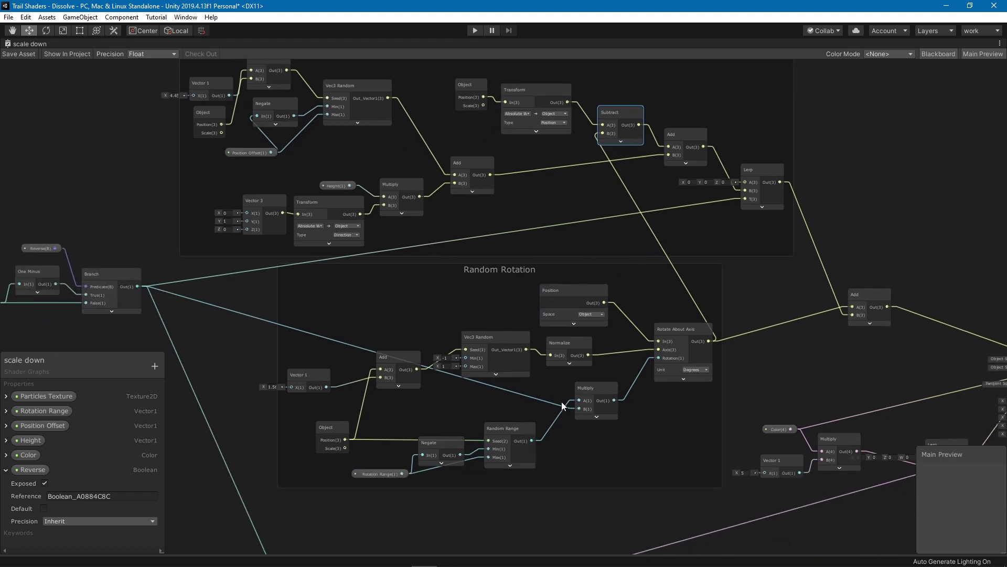
middle_drag(436, 376, 443, 367)
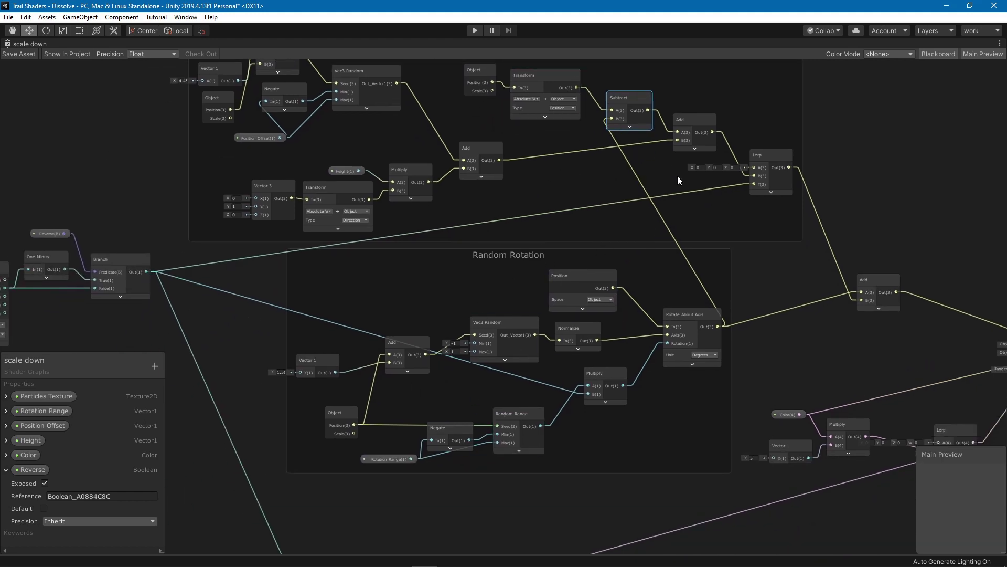
scroll(435, 426, up, 3)
drag(233, 351, 267, 347)
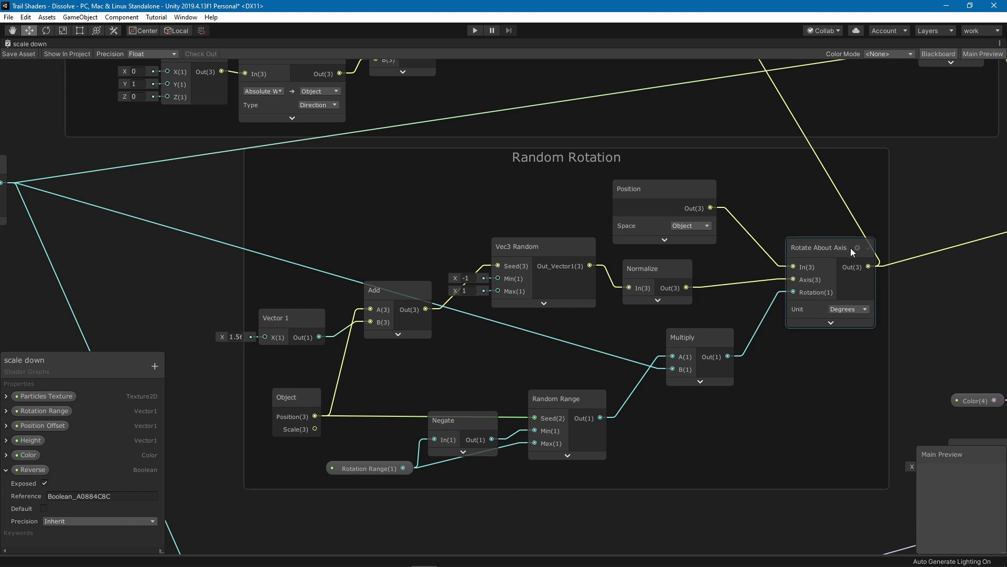
click(472, 290)
click(285, 414)
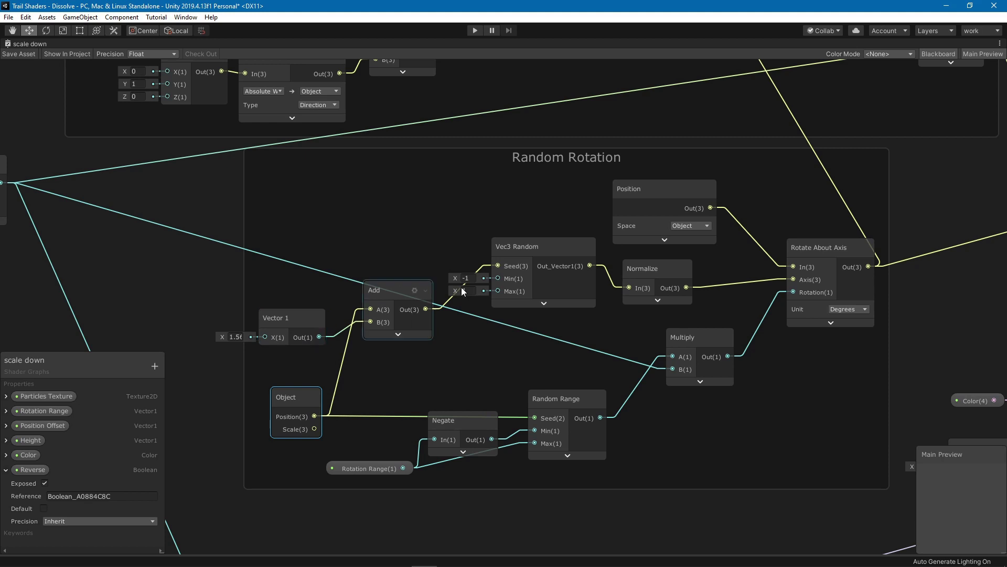
middle_drag(513, 353, 436, 355)
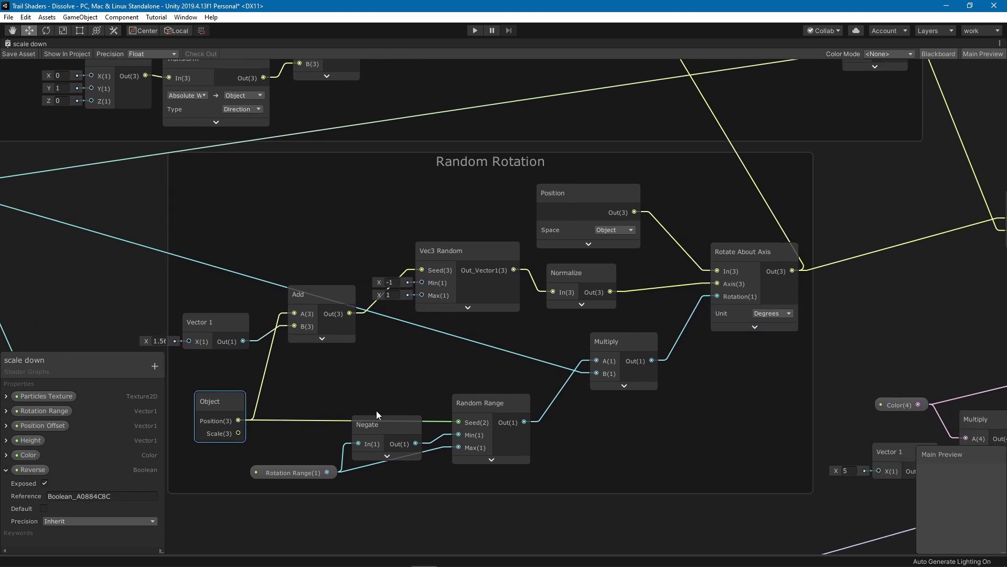
middle_drag(389, 402, 641, 389)
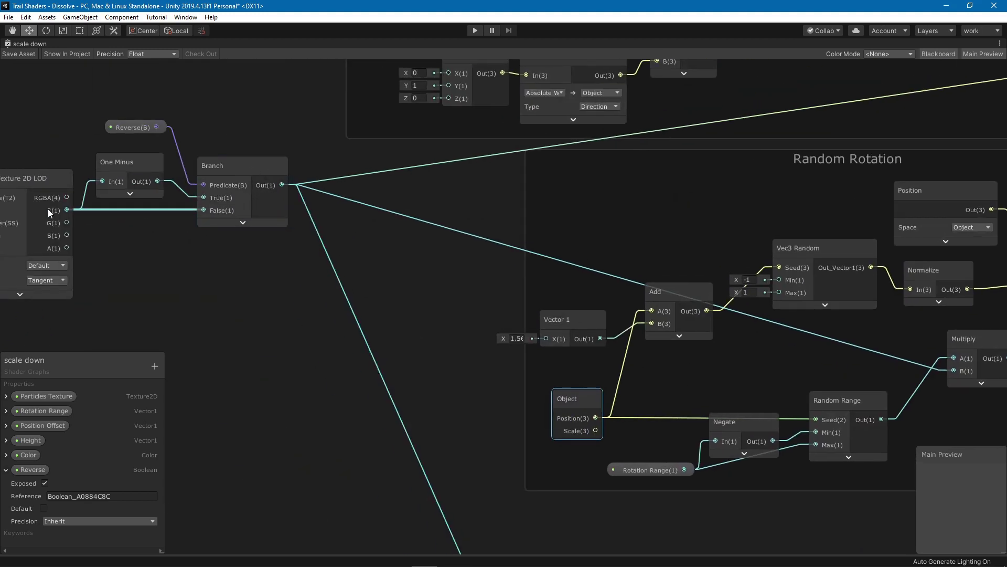
middle_drag(461, 271, 541, 317)
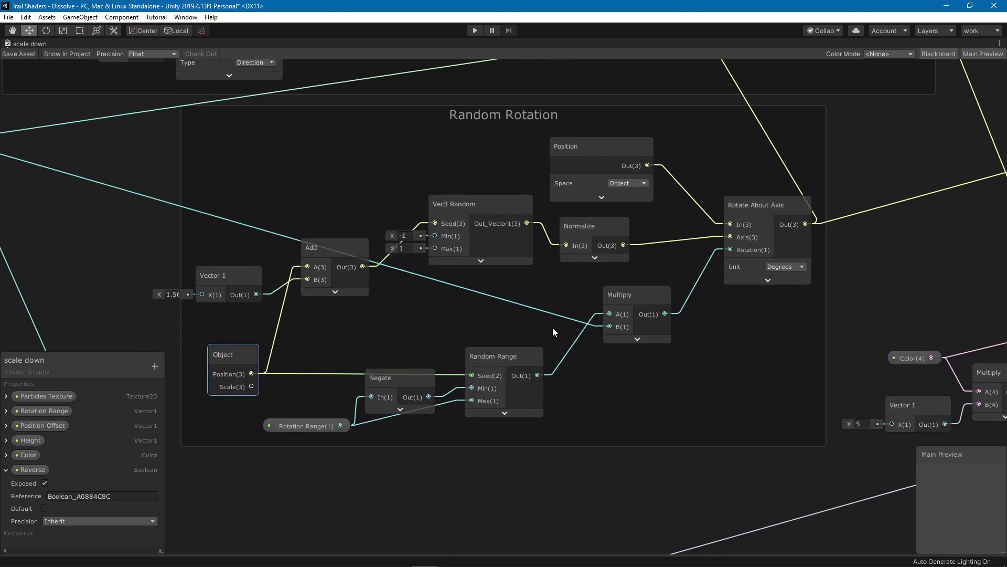
Step: Shift the Random Range node in the Random Rotation group slightly away from Negate, after reviewing its Rotation Range inputs
drag(527, 342, 494, 350)
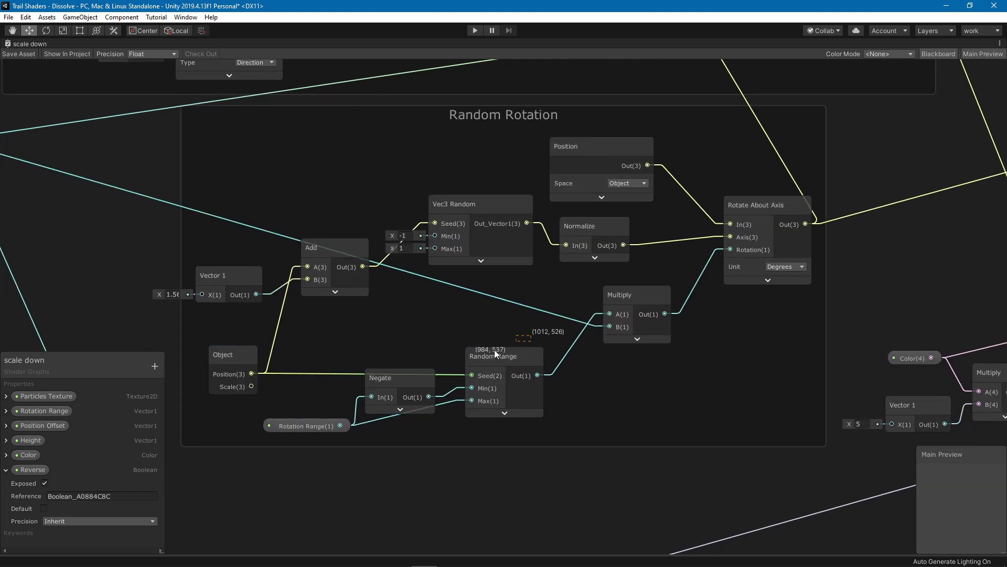
drag(318, 444, 259, 460)
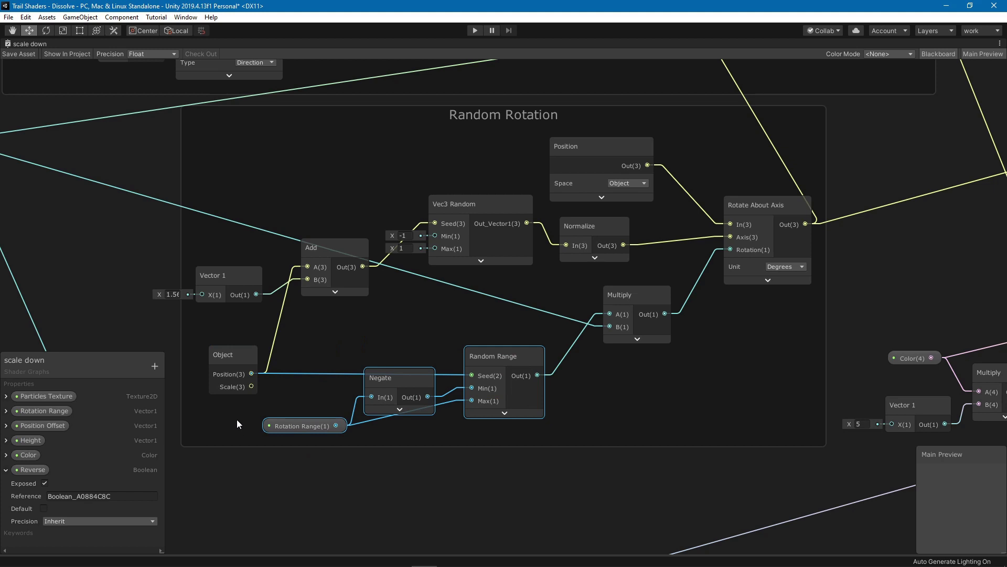
middle_drag(241, 423, 259, 421)
click(259, 422)
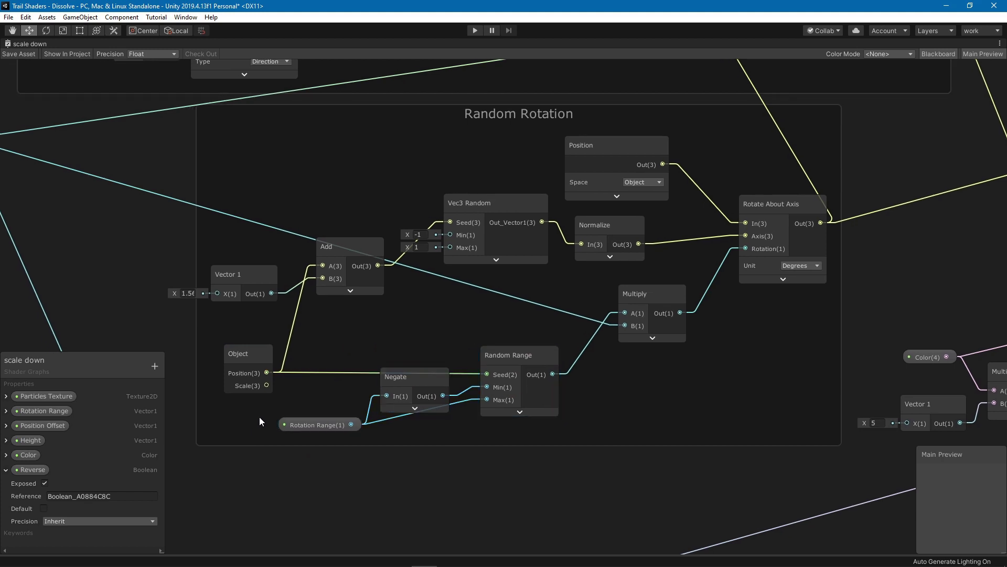
click(258, 387)
click(496, 386)
mouse_move(512, 385)
mouse_down()
mouse_move(528, 397)
mouse_move(518, 372)
mouse_up()
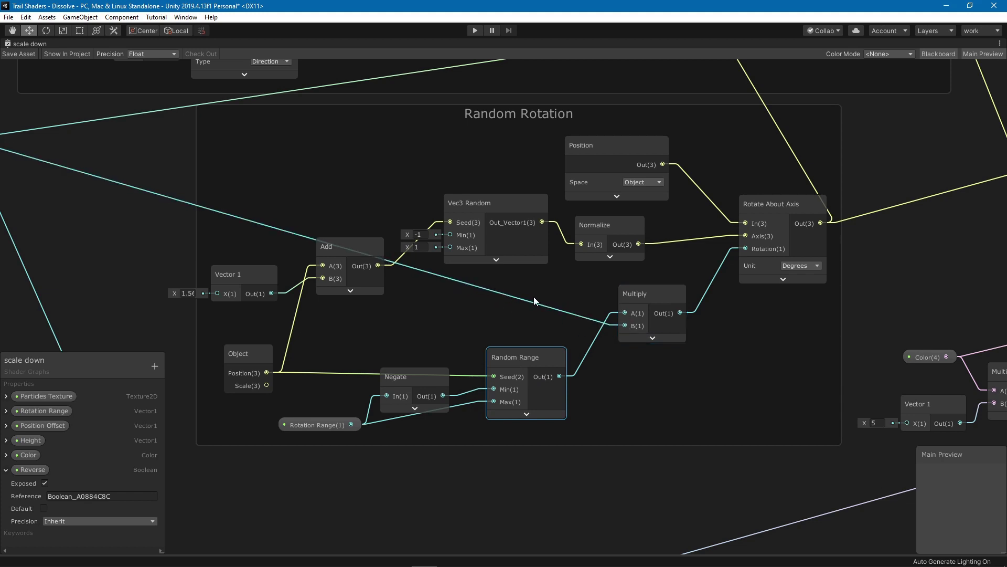
drag(509, 358, 509, 361)
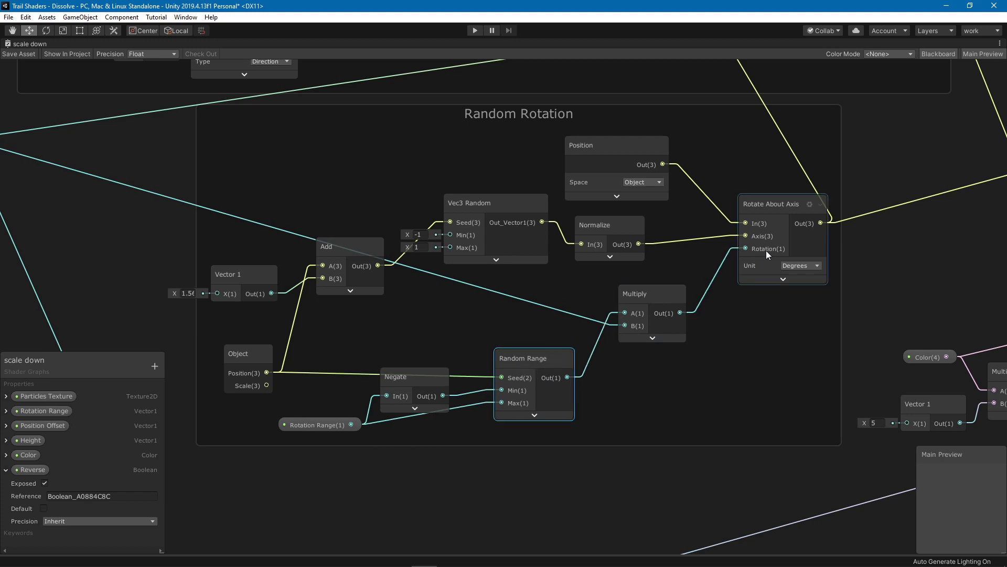
Step: Raise the Position node slightly above the Normalize node in the Random Rotation group
middle_drag(713, 329, 657, 360)
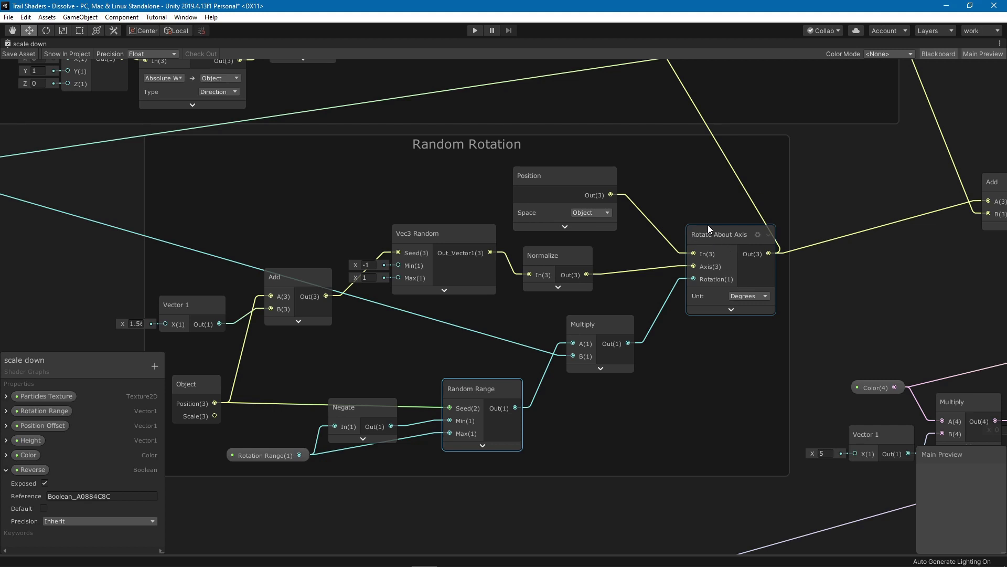
middle_drag(709, 230, 681, 248)
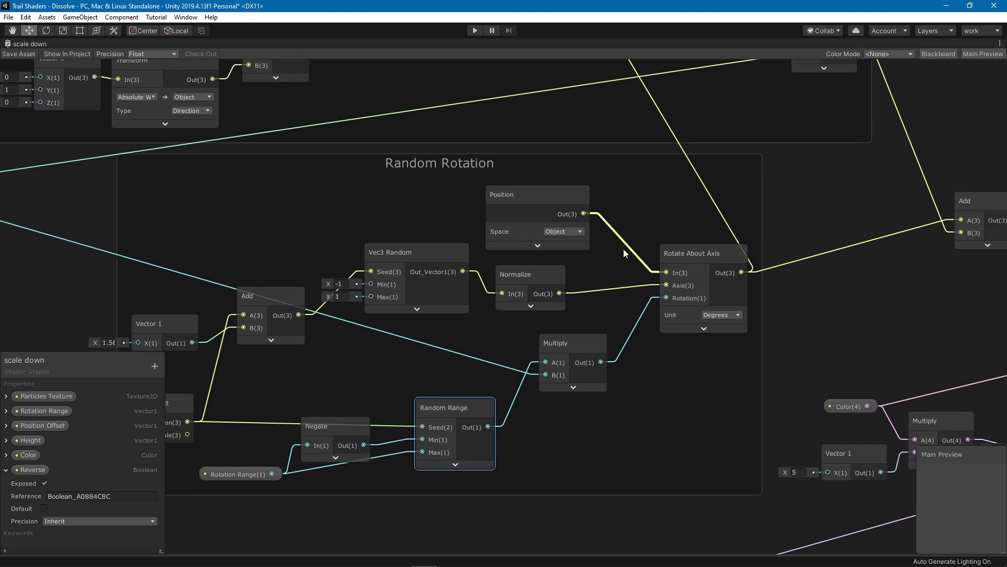
drag(502, 205, 506, 203)
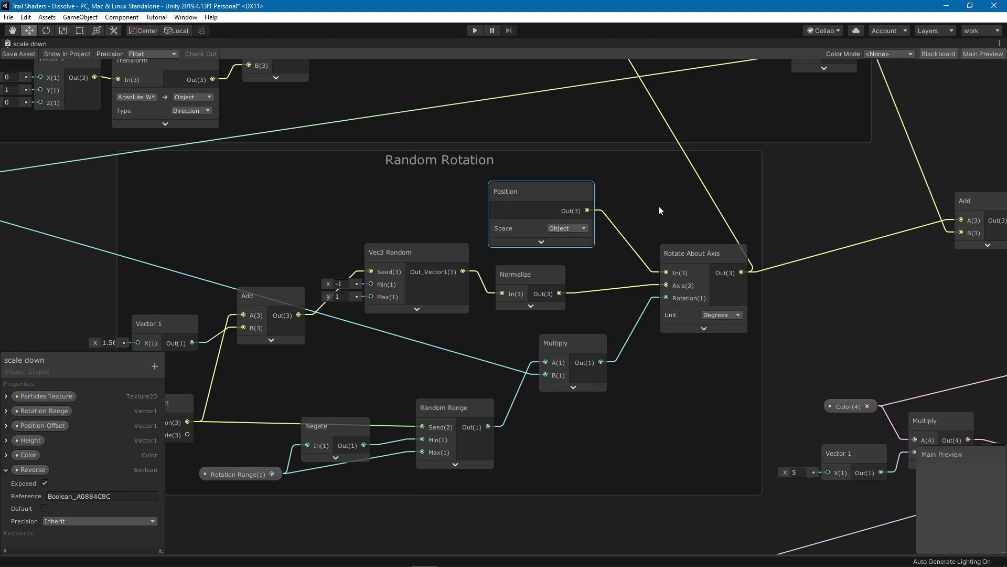
Step: Trace the Rotate About Axis output to the Random Position group and nudge its Subtract node slightly up and left
middle_drag(659, 206, 533, 402)
scroll(588, 273, down, 3)
click(533, 402)
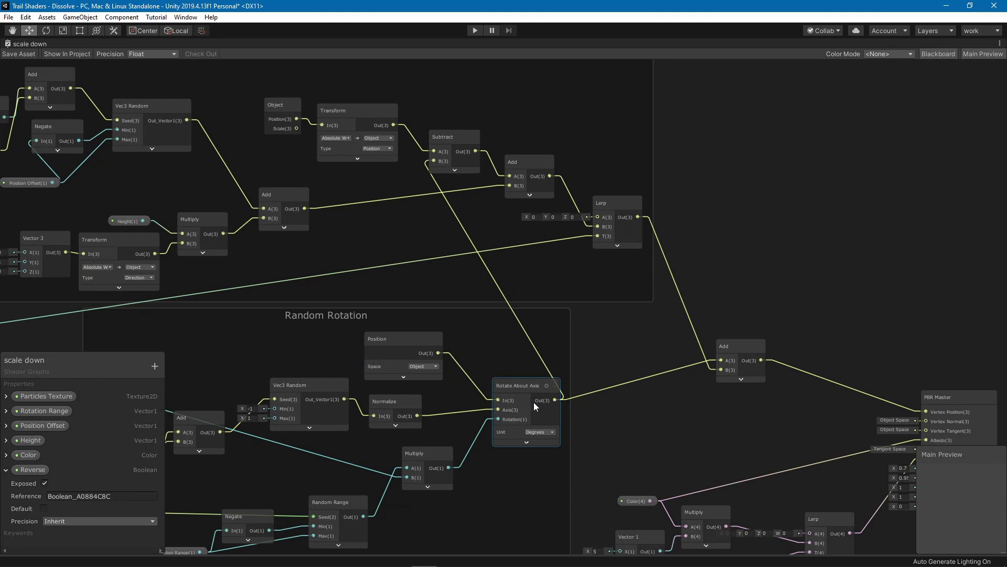
click(567, 378)
drag(445, 137, 441, 133)
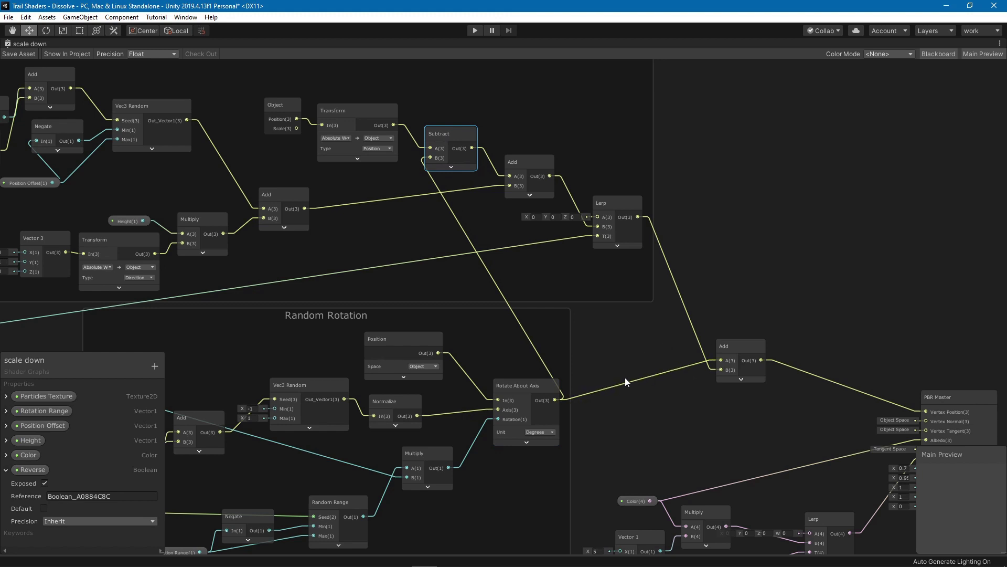
Step: Nudge the Rotate About Axis node slightly upward and the Random Position Lerp node slightly downward while reviewing their connections
scroll(299, 129, up, 3)
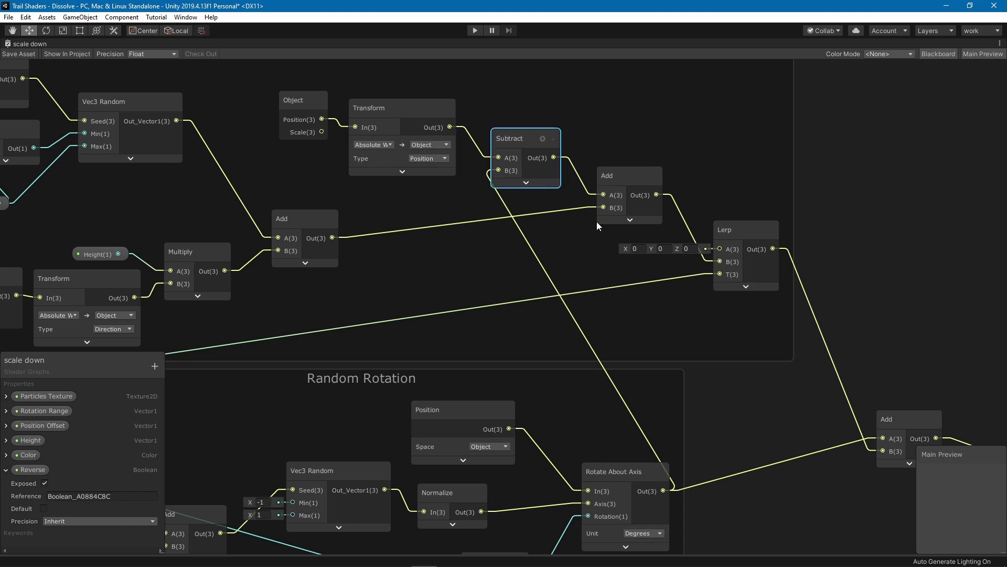
middle_drag(637, 267, 596, 235)
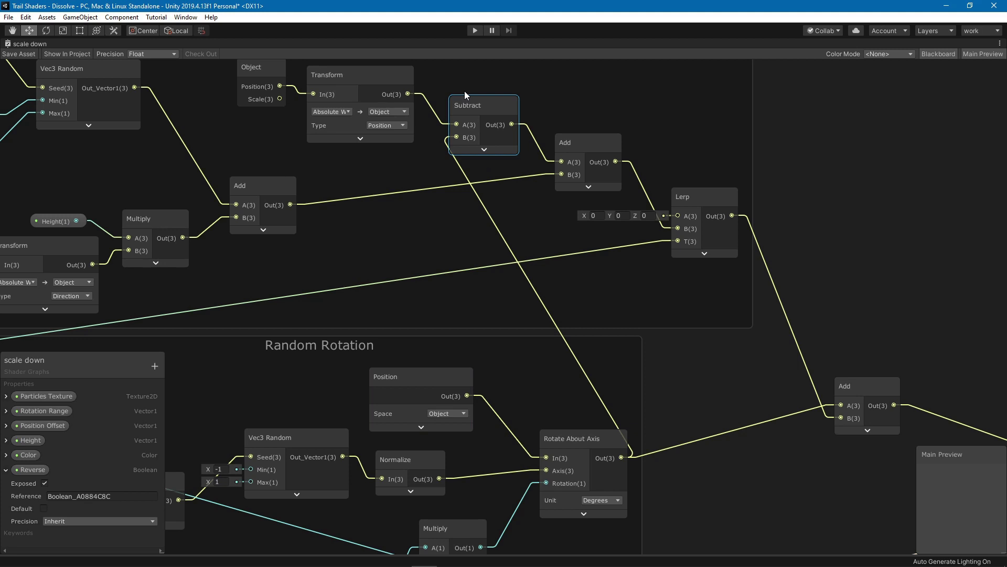
drag(569, 441, 569, 436)
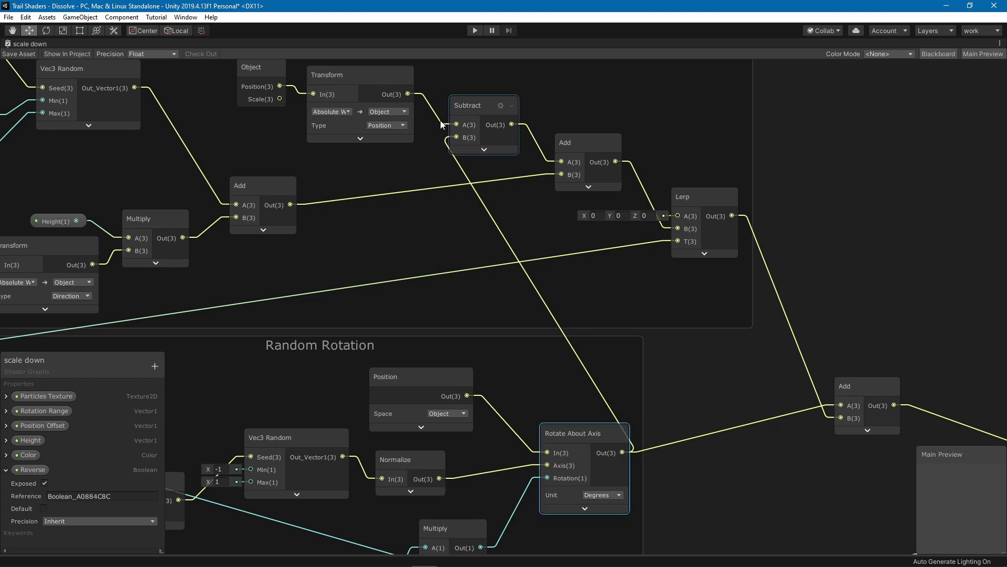
middle_drag(422, 140, 492, 169)
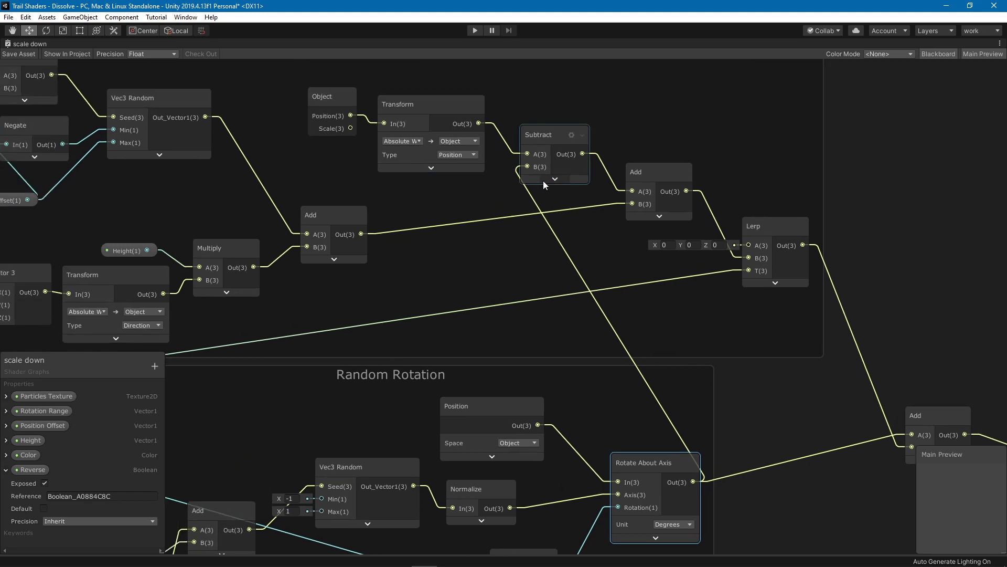
drag(782, 260, 781, 262)
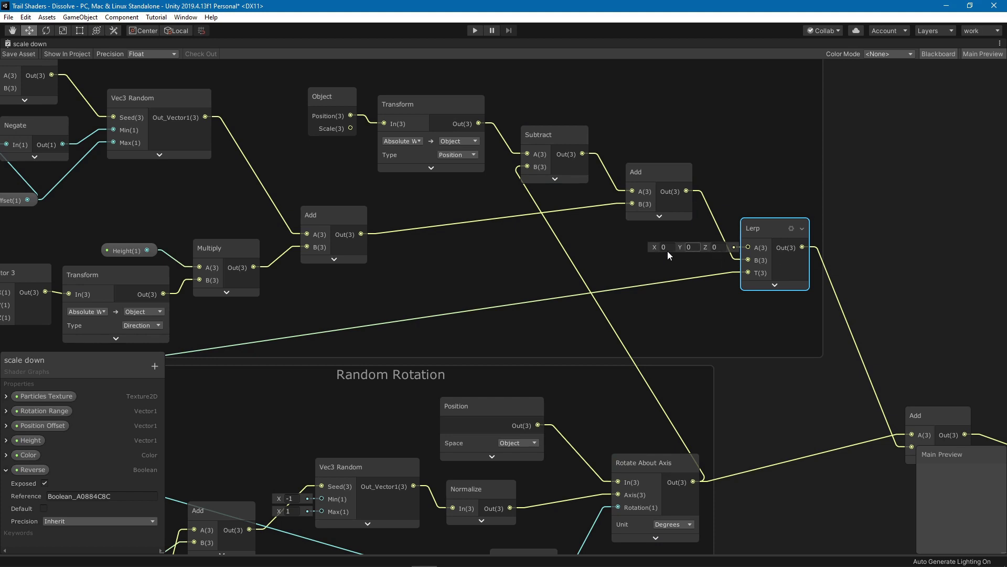
Step: Follow the Lerp node's T input back to the output of the Reverse-controlled Branch node
scroll(710, 259, down, 3)
middle_drag(382, 304, 674, 243)
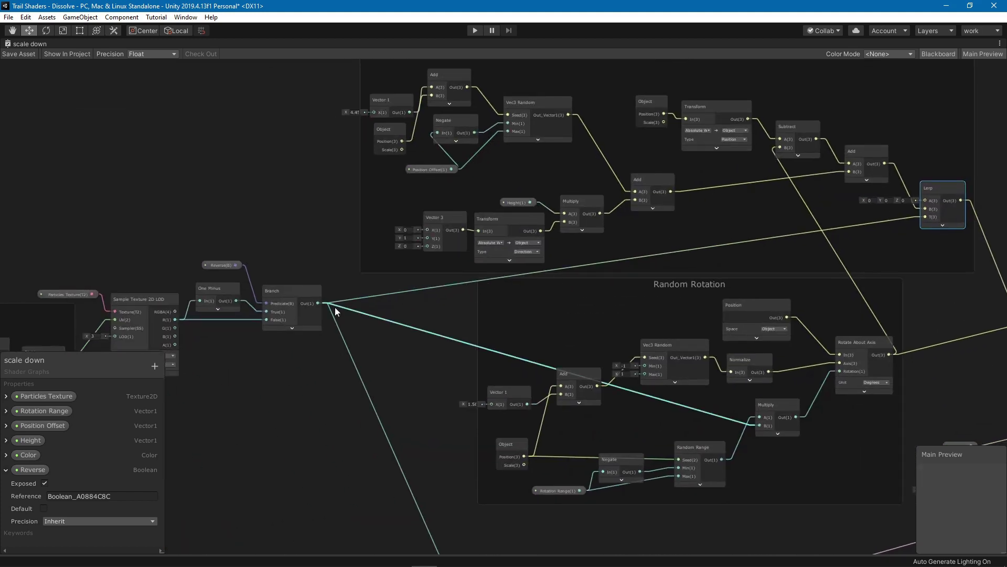
scroll(314, 308, up, 2)
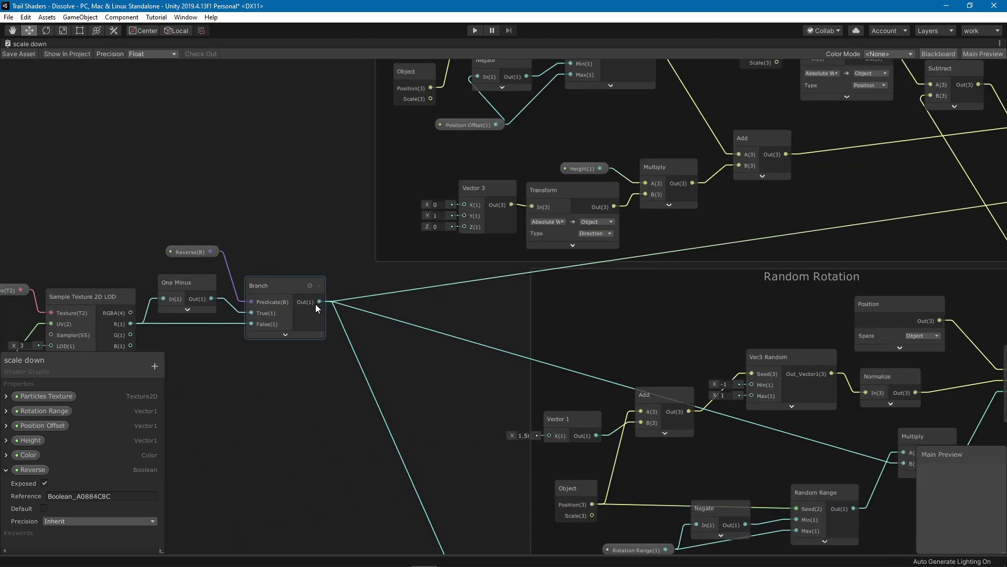
Step: Follow the Random Position Lerp output through the final Add node to the PBR Master's Vertex Position input
middle_drag(491, 281, 94, 355)
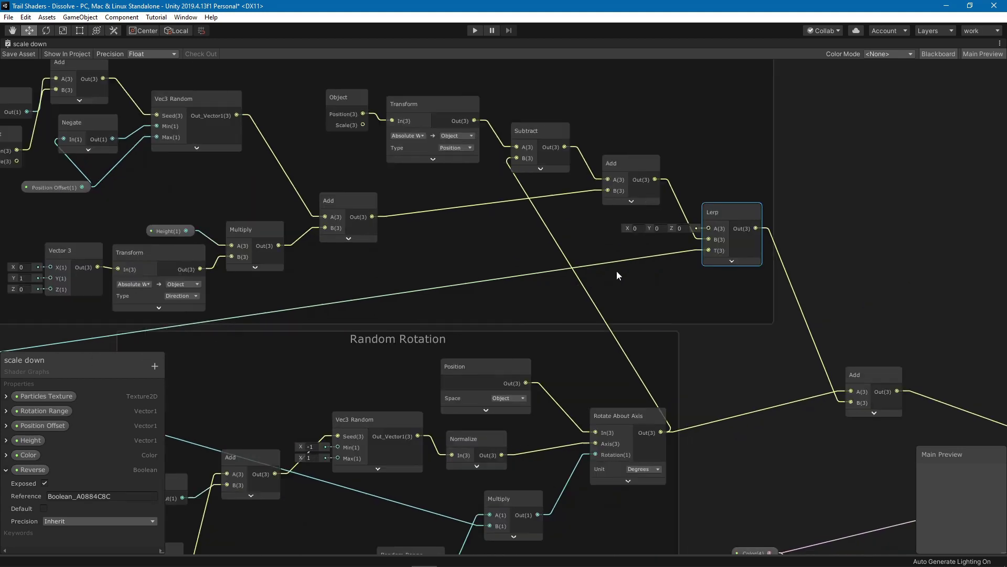
scroll(640, 274, up, 3)
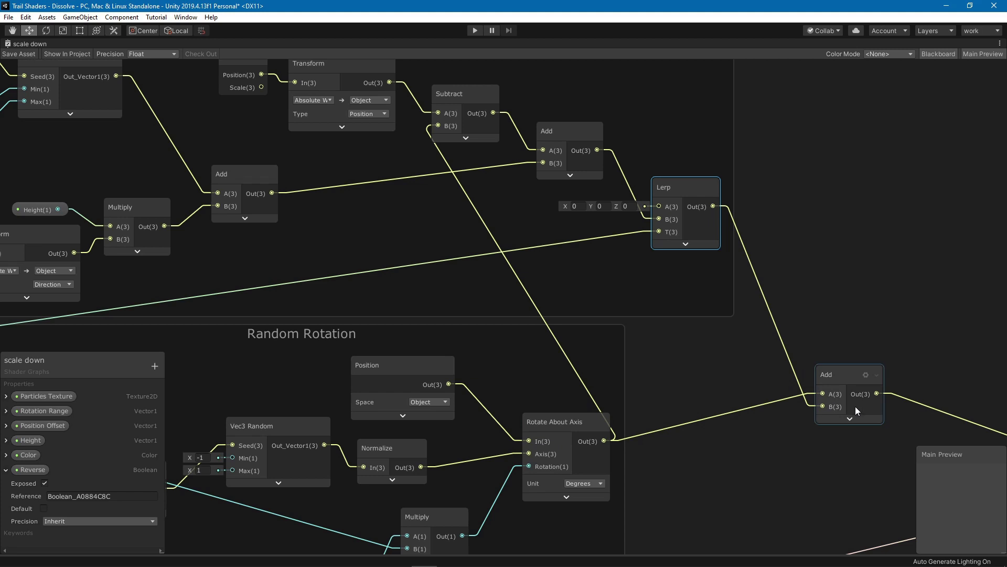
middle_drag(855, 406, 404, 204)
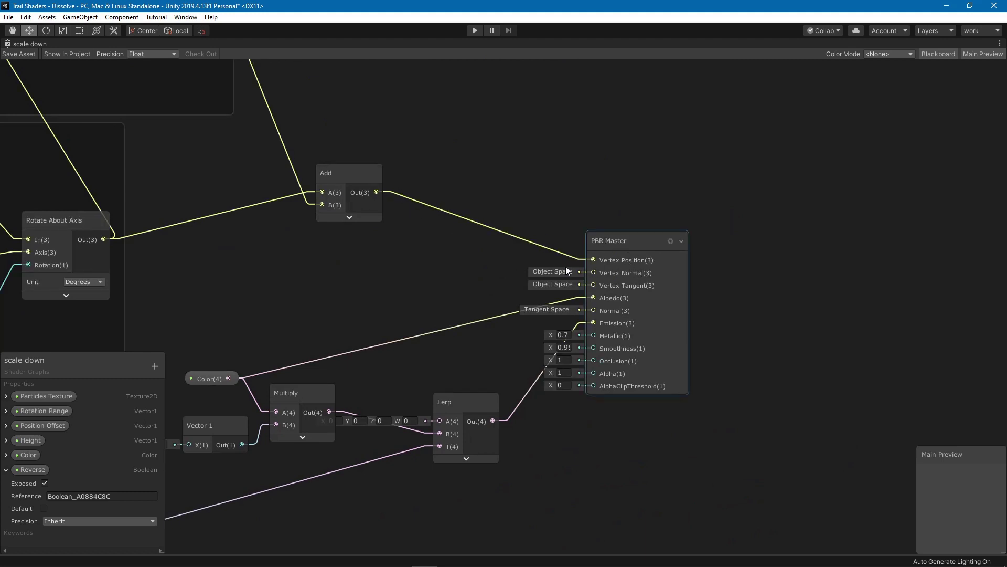
middle_drag(375, 263, 506, 269)
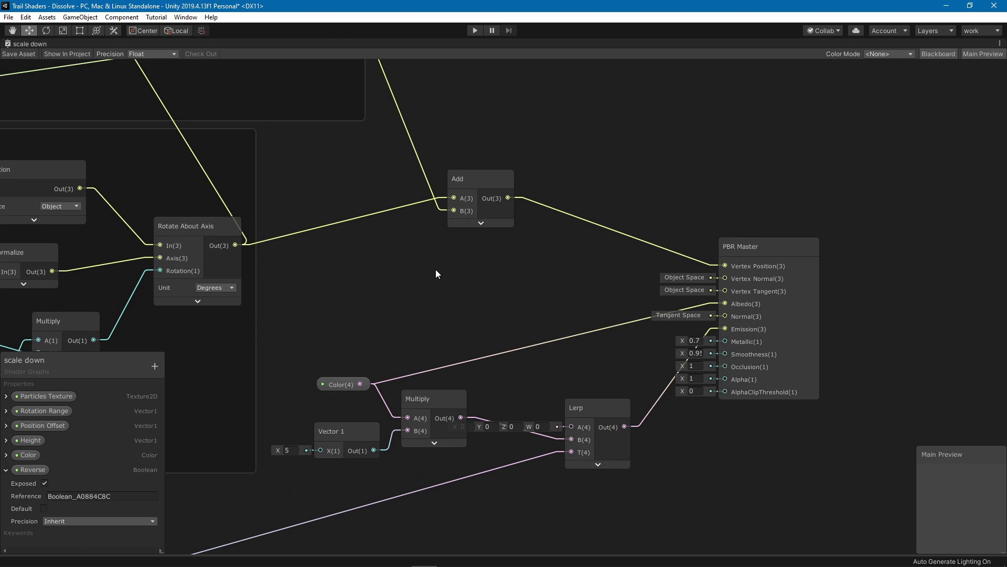
Step: Restore the full editor layout and inspect the reversed effect around the capsule in the Scene view from several angles
key(shift+space)
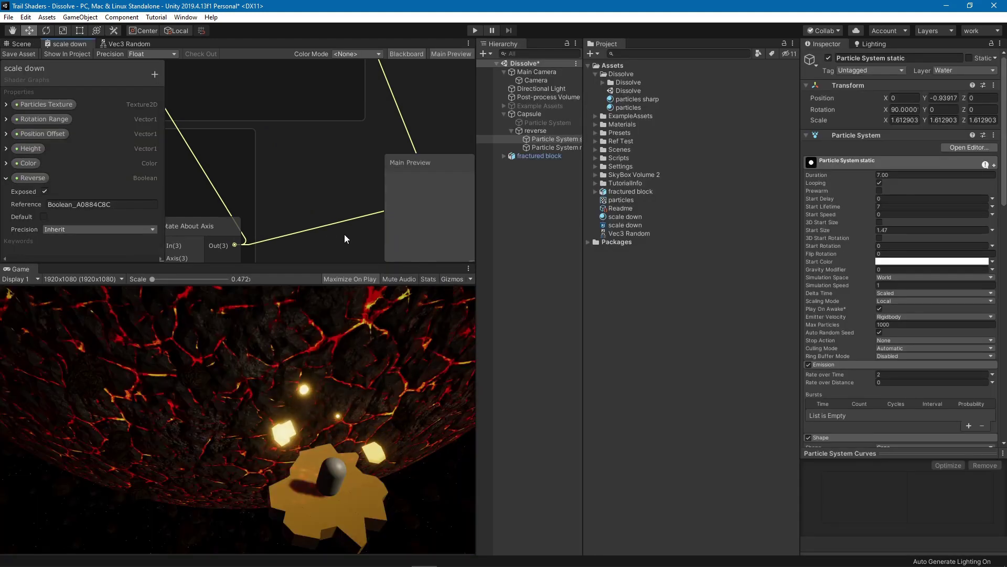
click(20, 44)
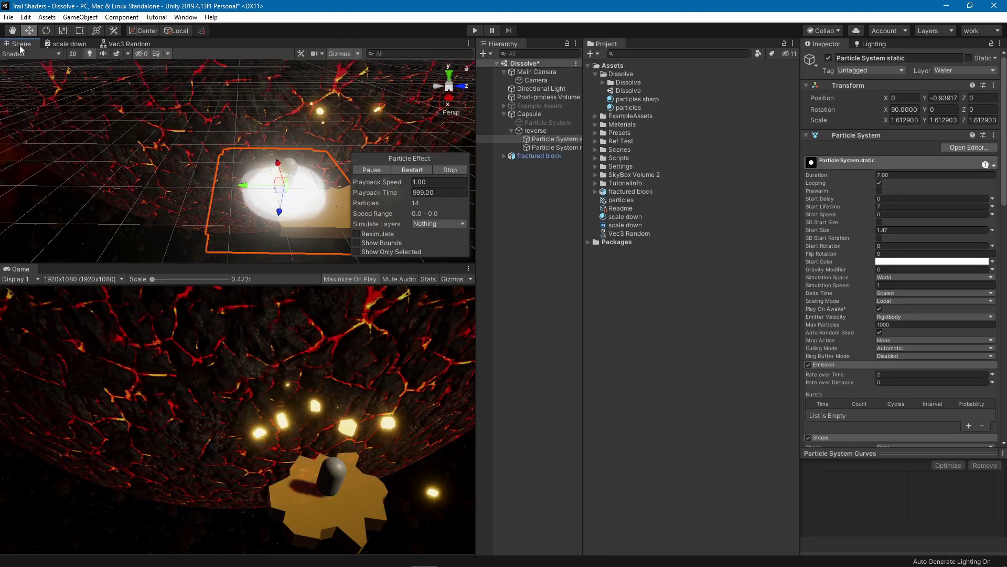
alt+drag(360, 98, 225, 75)
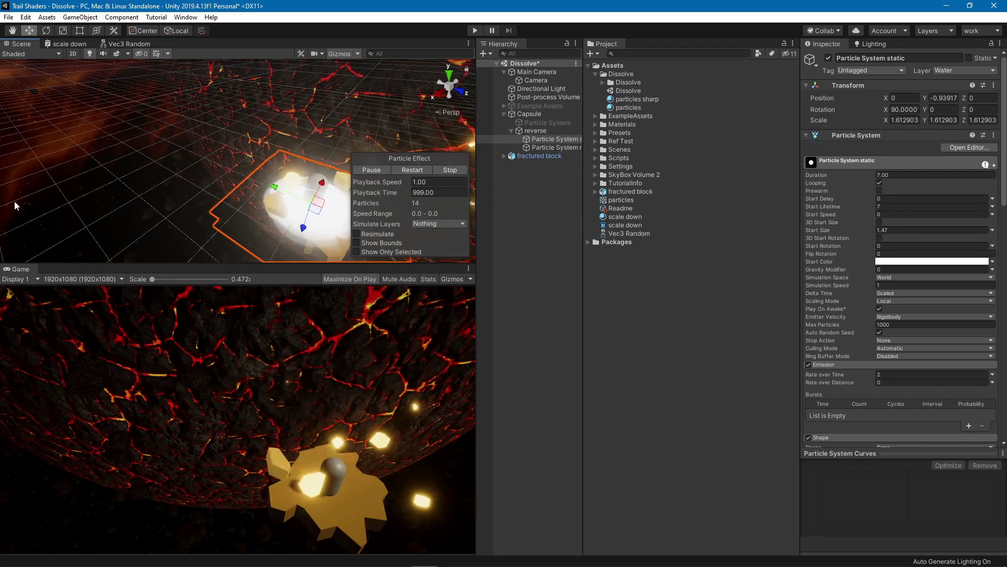
mouse_move(320, 153)
alt+mouse_down()
mouse_move(323, 134)
mouse_move(335, 145)
alt+mouse_up()
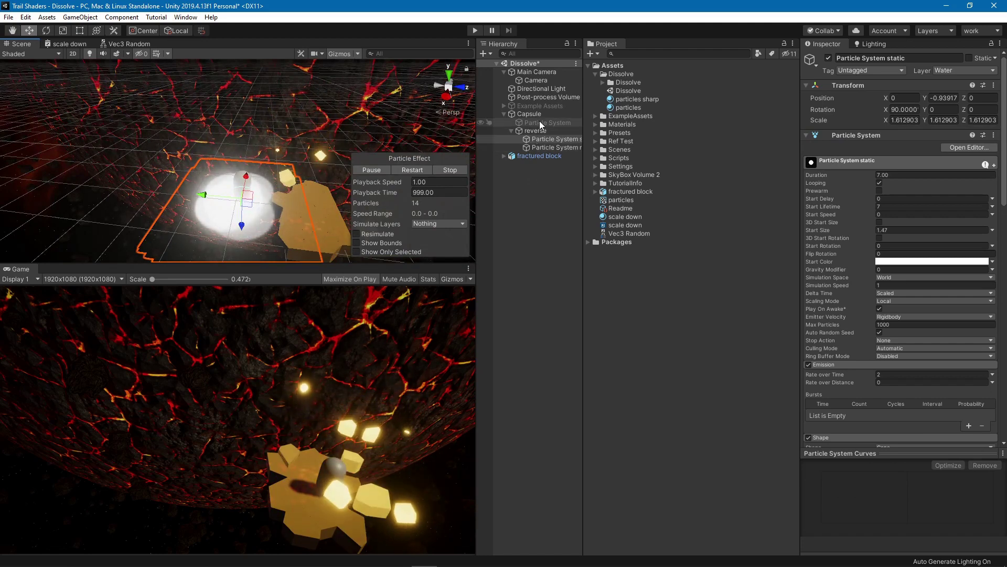
Step: Turn off Reverse on the scale down material
click(625, 216)
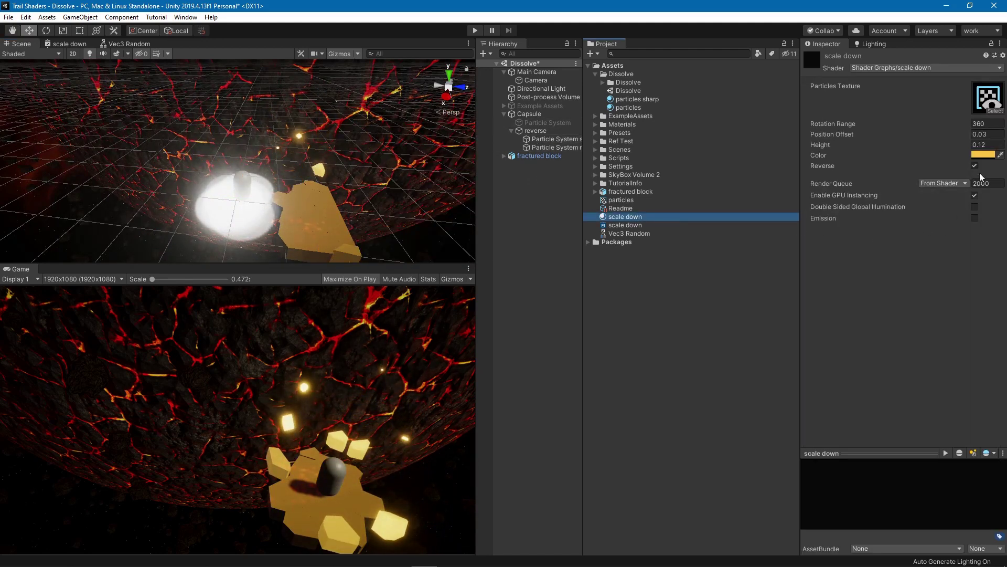
click(975, 166)
click(974, 165)
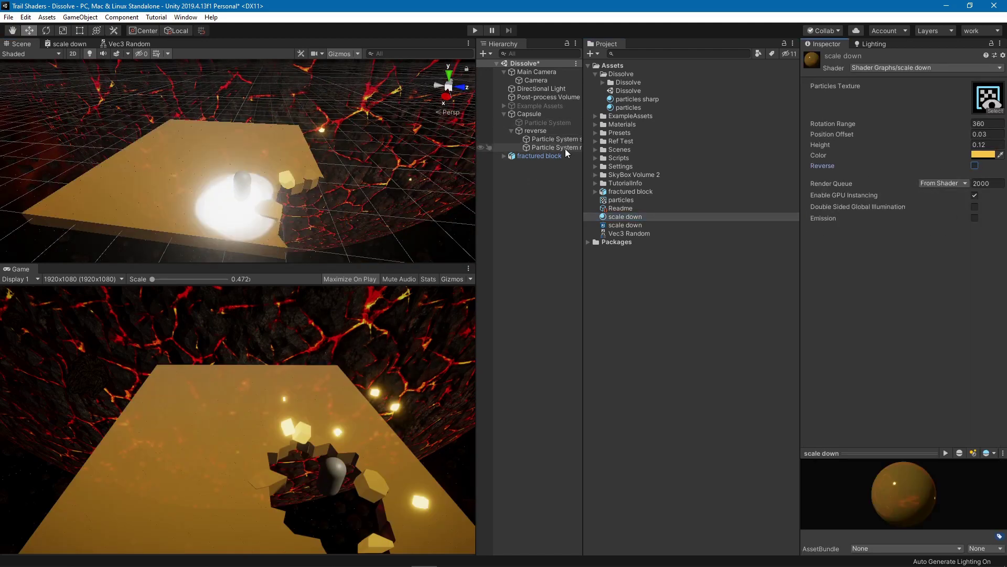
Step: Deactivate the reverse object under Capsule and activate its Particle System object instead
click(552, 131)
click(827, 58)
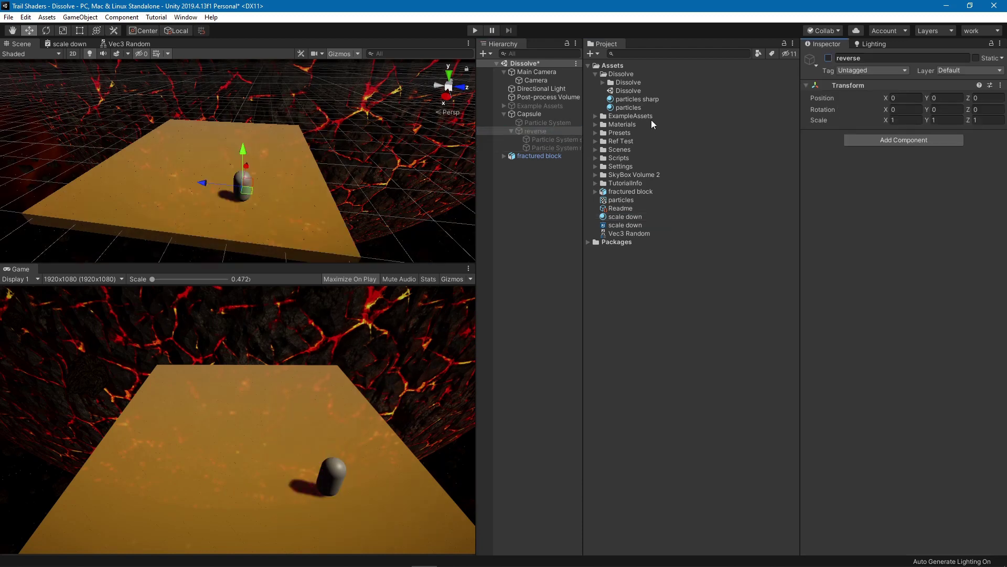
click(546, 122)
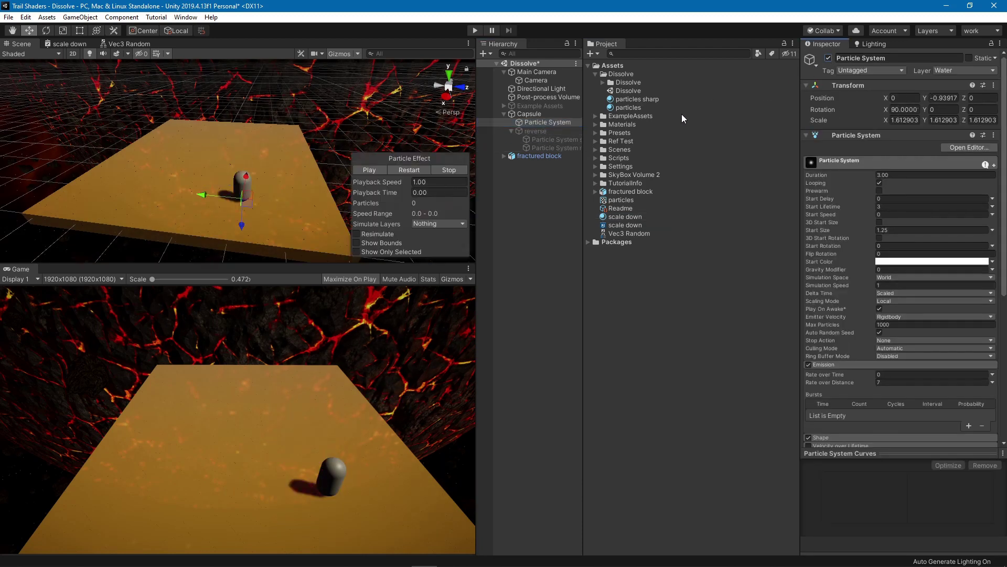
Step: Select the Capsule together with its Particle System, move them across the block to emit a trail, and pause the particle playback
ctrl+click(536, 114)
drag(251, 191, 251, 125)
click(370, 169)
click(374, 169)
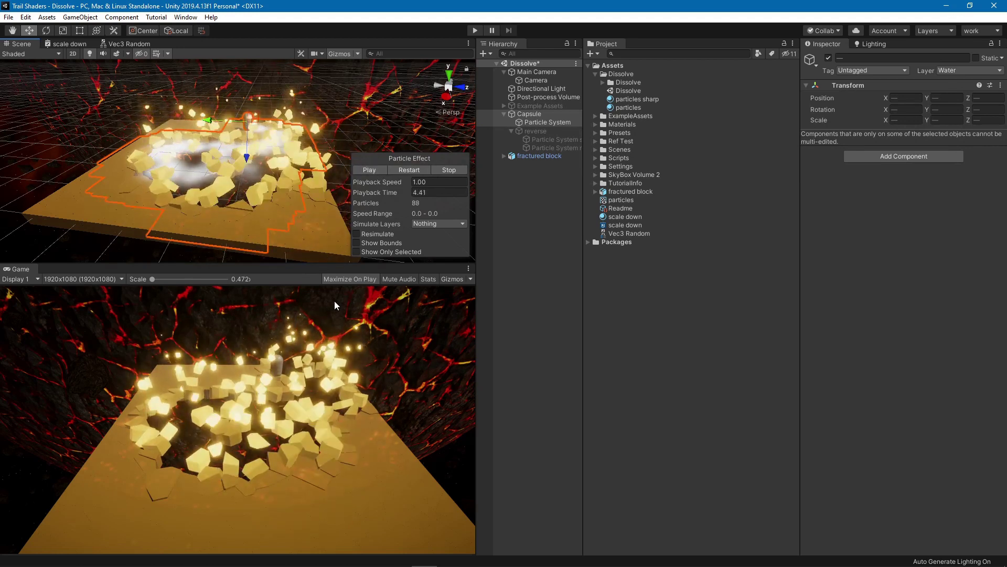
Step: Vary the scale down material's Rotation Range and leave it at 398.5
click(622, 217)
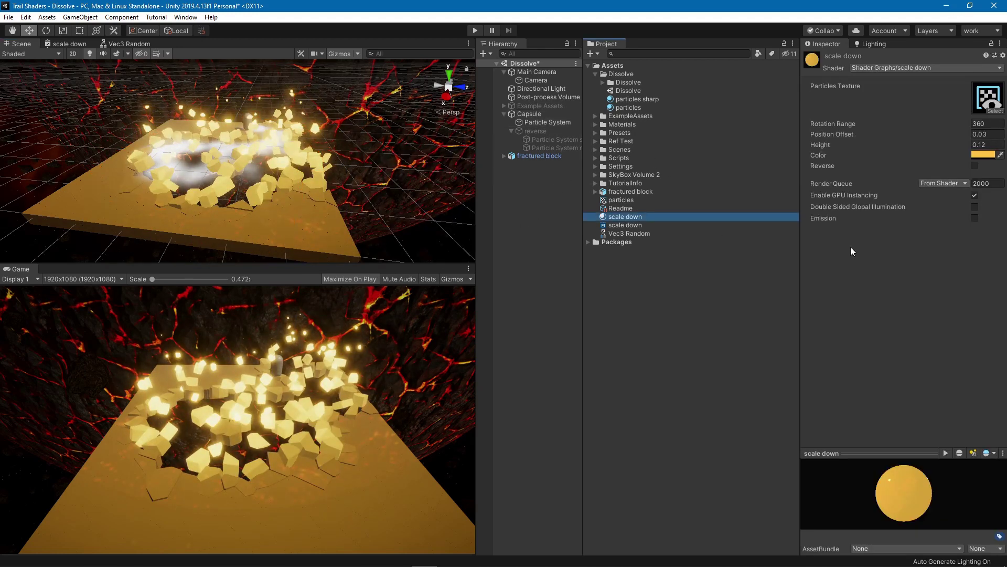
drag(868, 124, 839, 125)
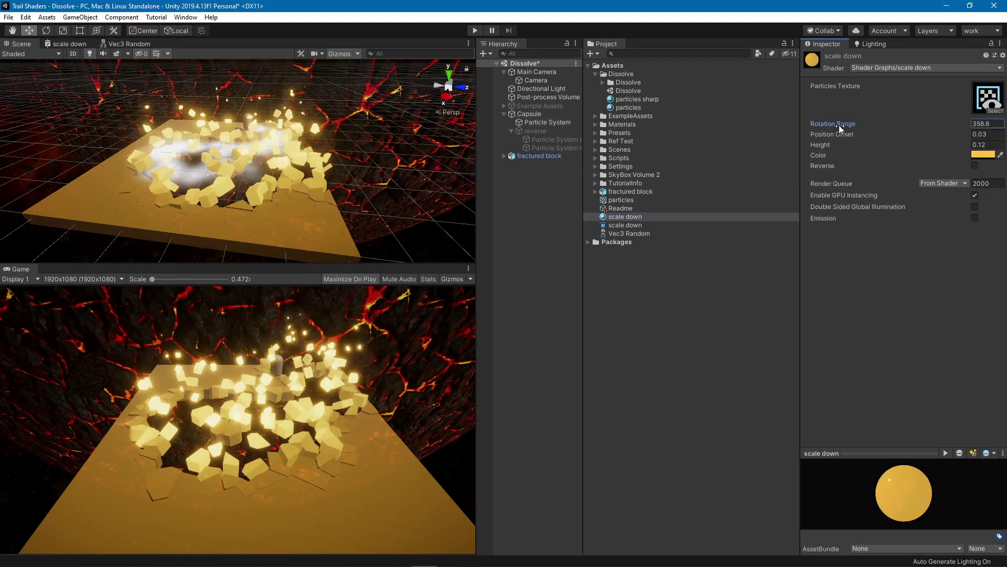
drag(304, 156, 363, 151)
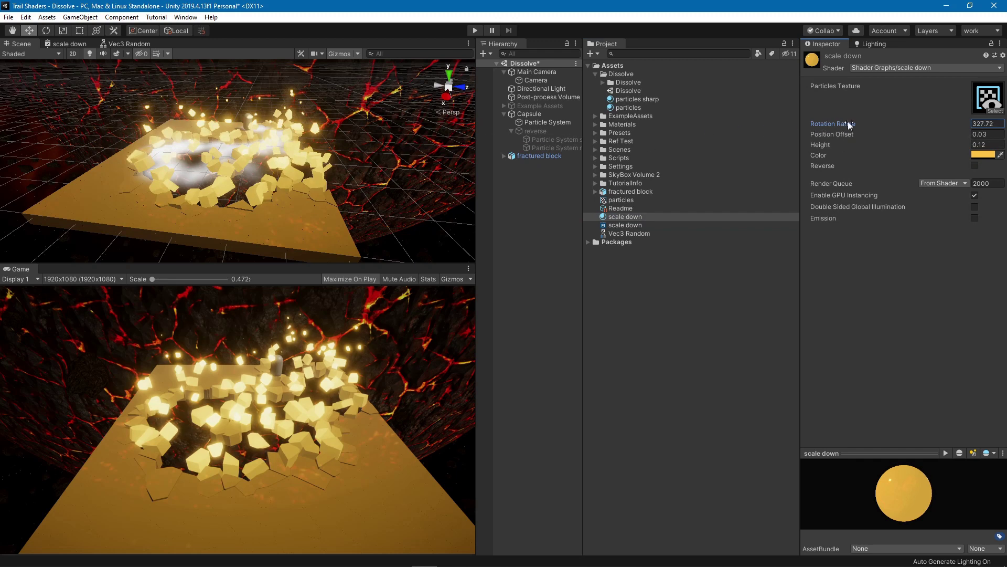
drag(848, 121, 914, 142)
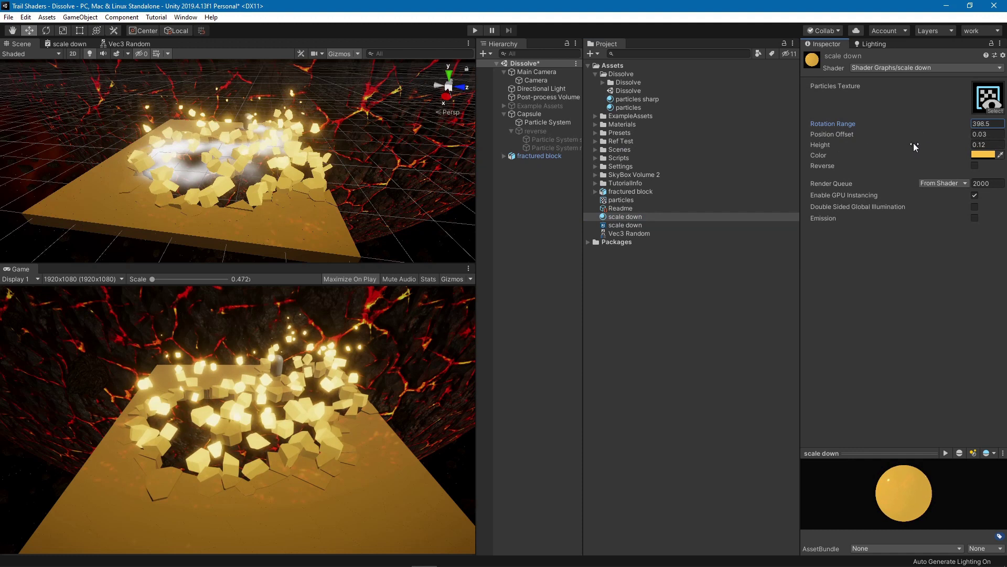
Step: Raise the scale down material's Position Offset to 0.07 and its Height to 0.17
click(833, 135)
key(alt)
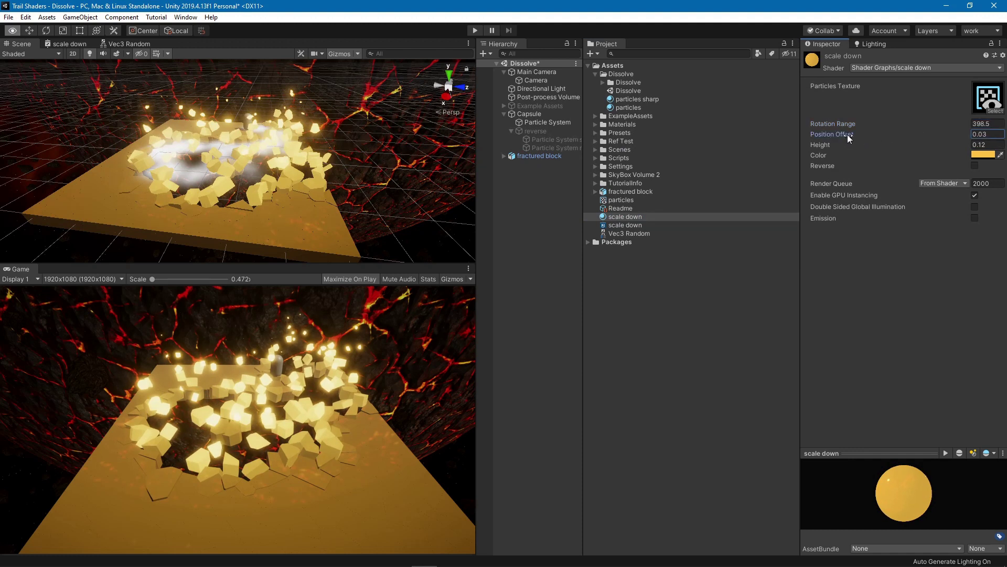
drag(848, 134, 853, 134)
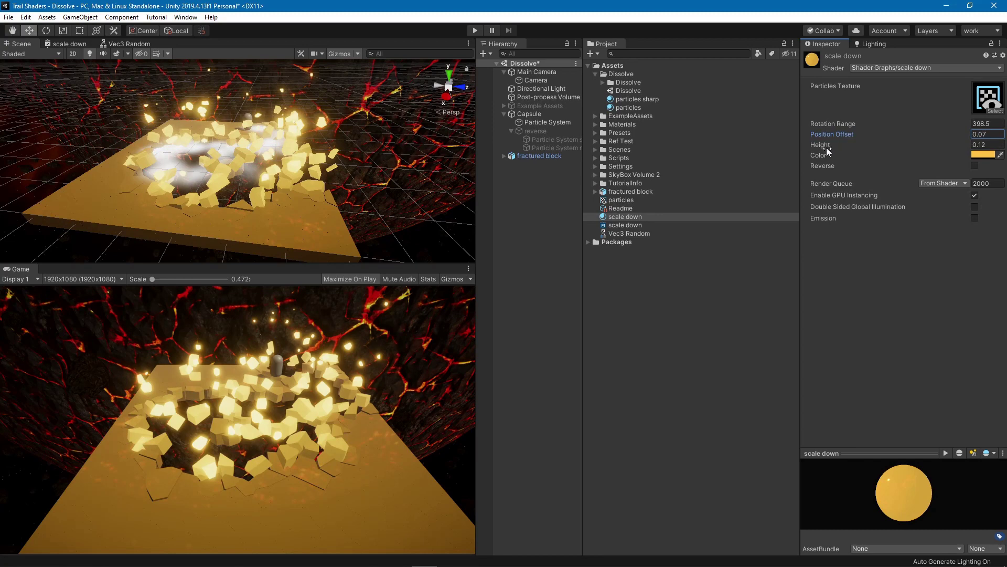
drag(826, 145, 854, 146)
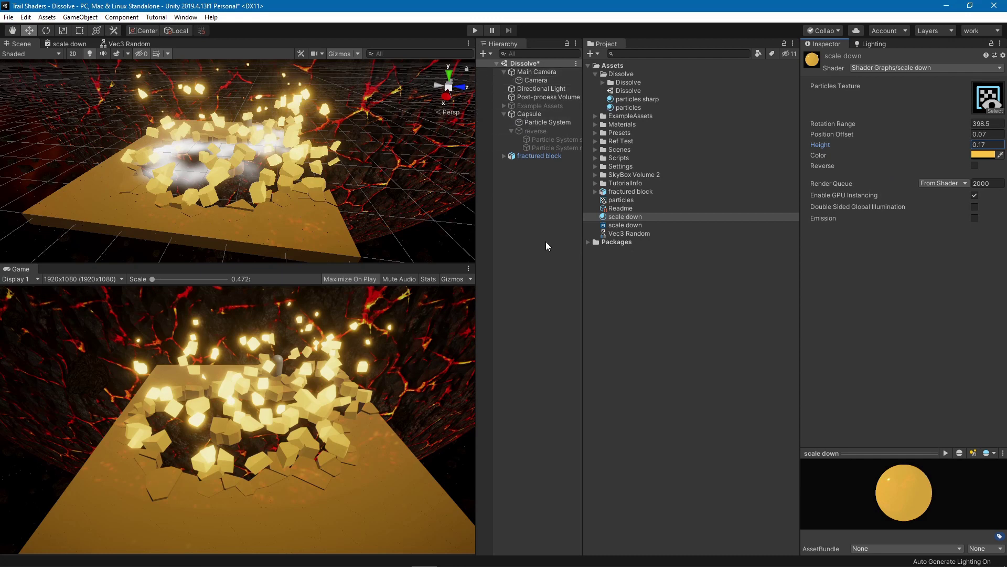
Step: Select only the Particle System under Capsule and resume its playback to preview the adjusted fragments
click(530, 122)
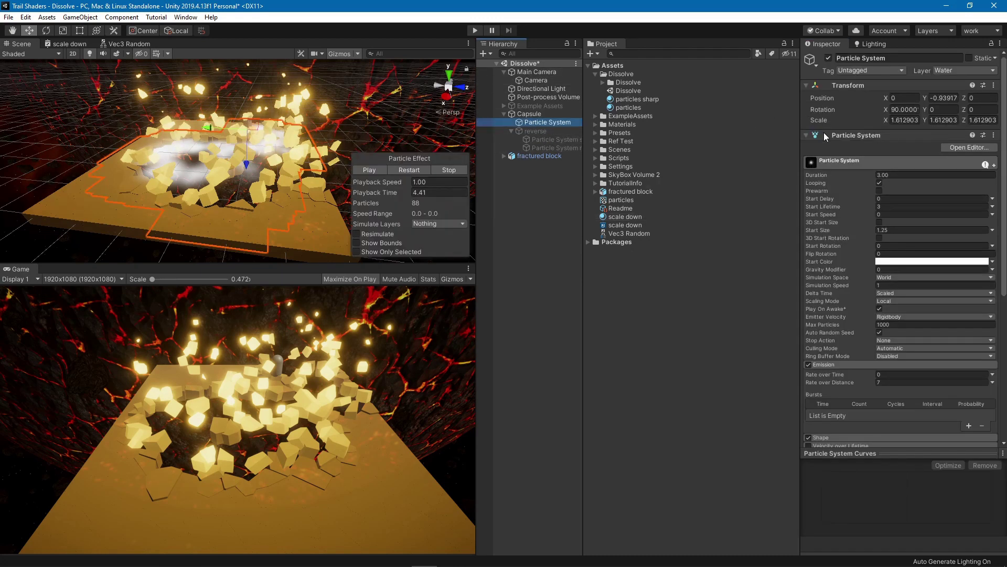
click(374, 170)
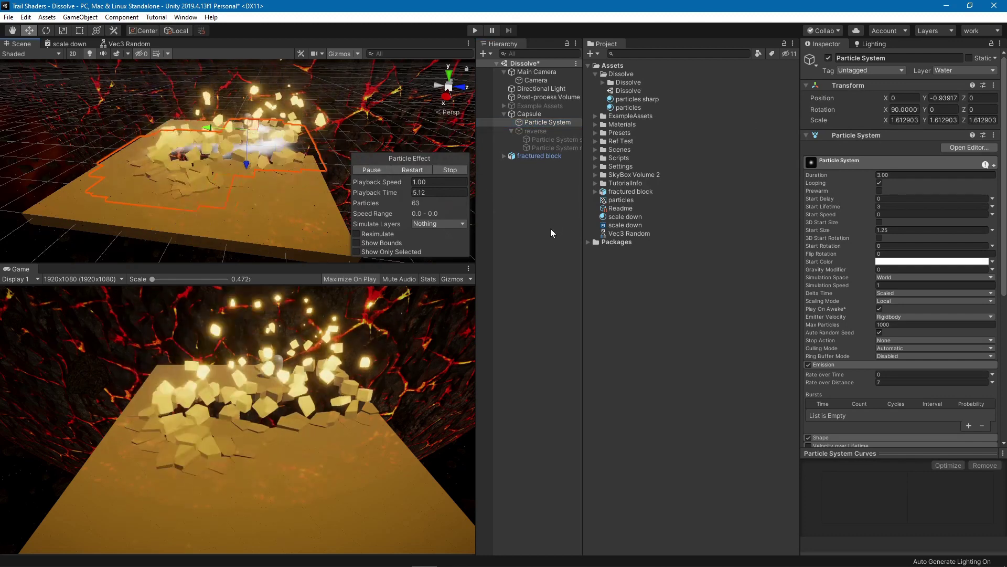